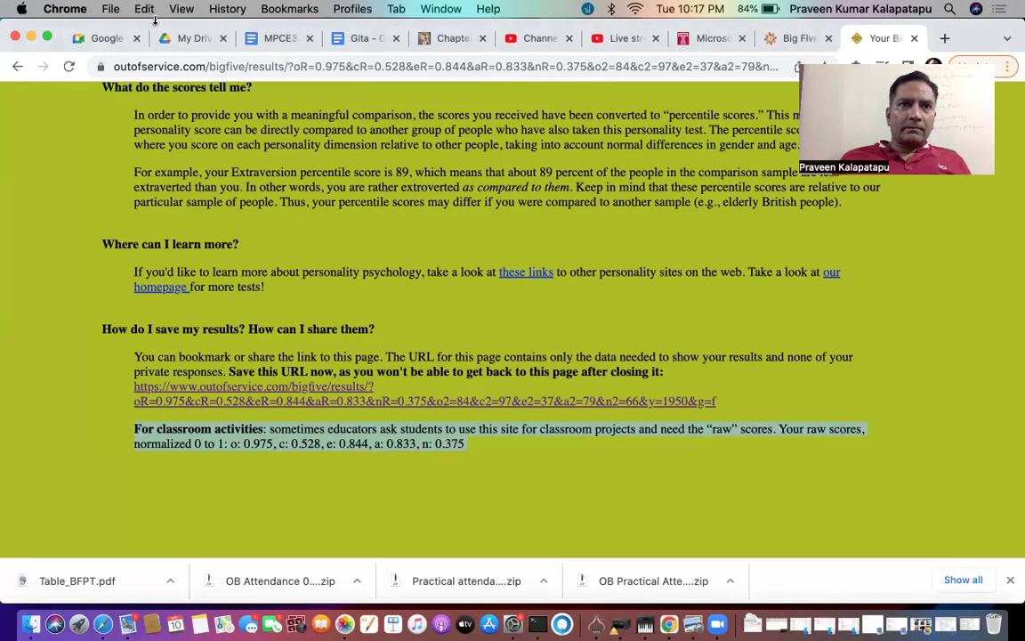
Copy the openpsychometrics.org/tests/IPIP-BFFM/ link from the Methodology section of the MPCE34 document
{"action": "left_click_drag", "start_coordinate": [153, 25], "coordinate": [158, 105]}
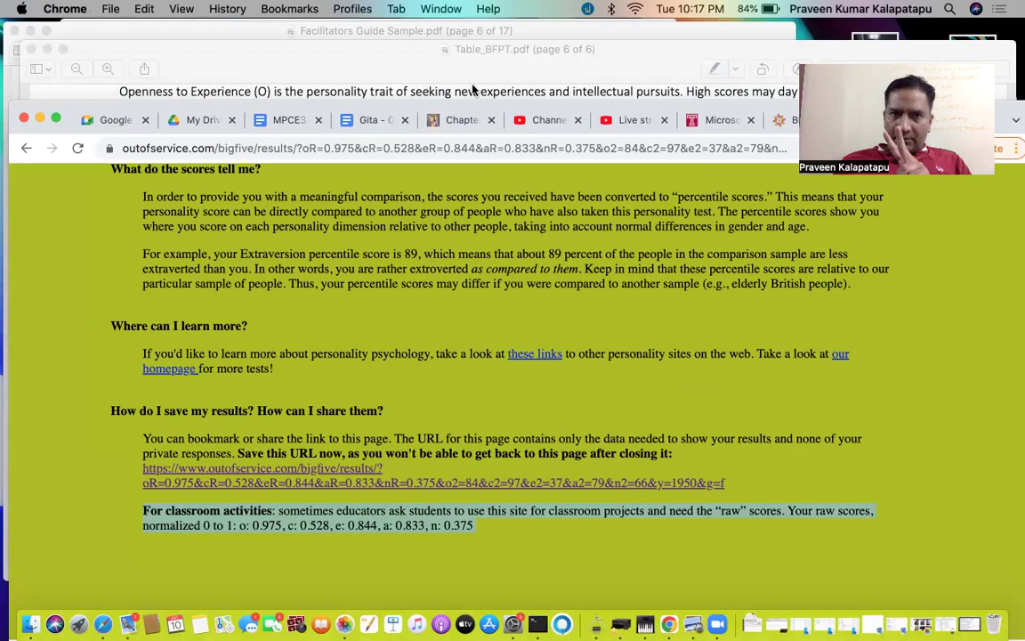
{"action": "left_click", "coordinate": [283, 119]}
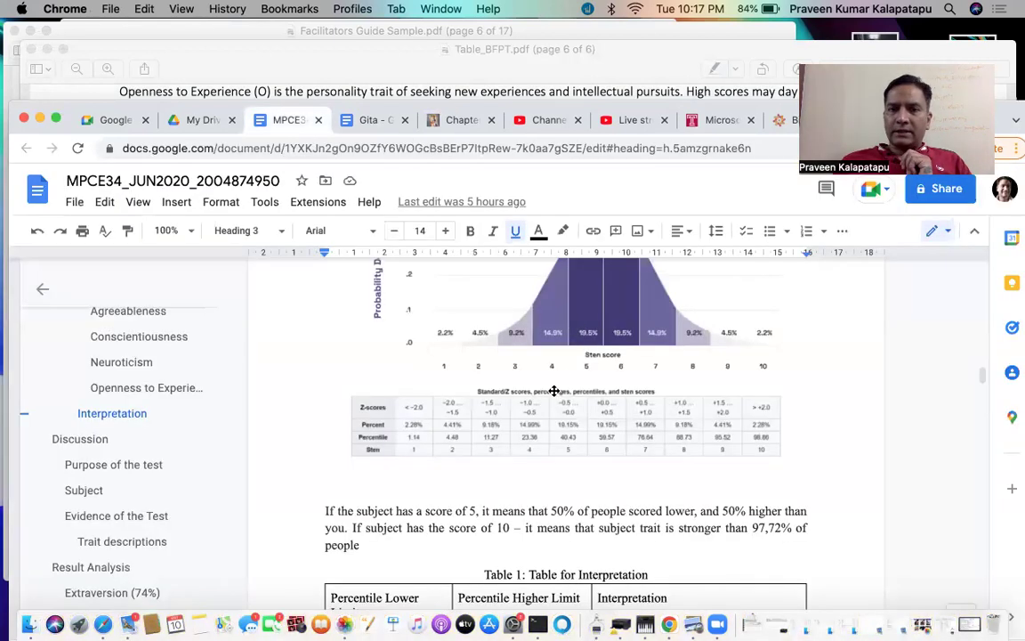
{"action": "scroll", "coordinate": [553, 388], "scroll_direction": "up", "scroll_amount": 4}
{"action": "scroll", "coordinate": [552, 390], "scroll_direction": "up", "scroll_amount": 15}
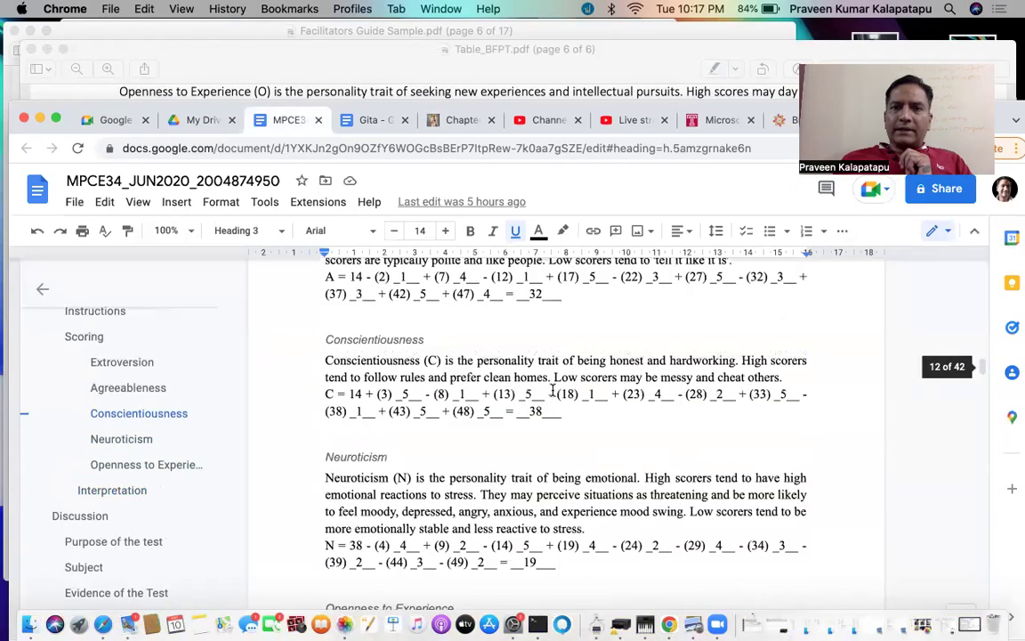
{"action": "scroll", "coordinate": [552, 390], "scroll_direction": "up", "scroll_amount": 15}
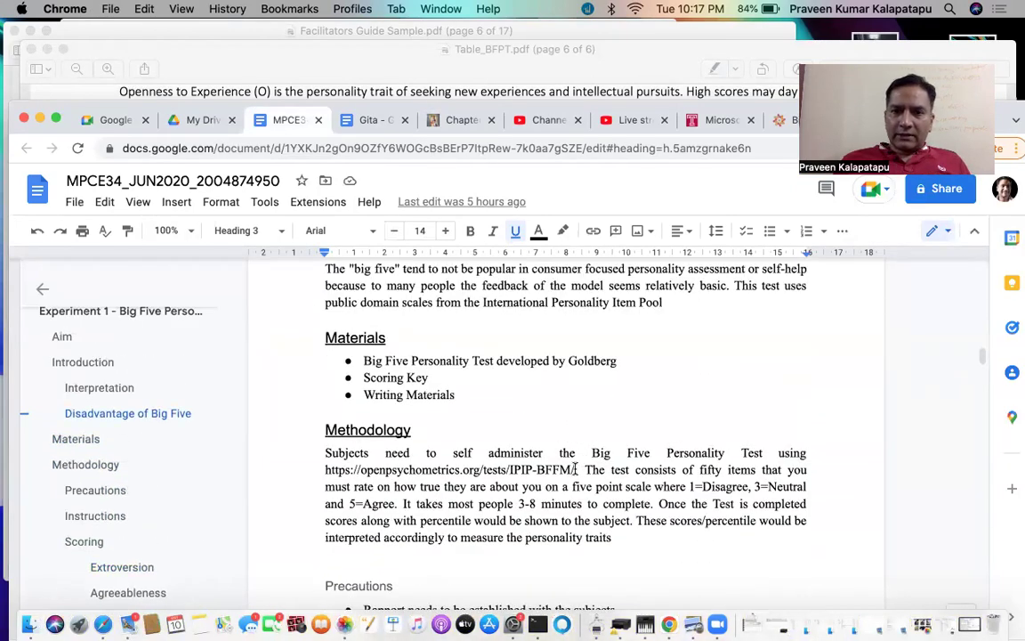
{"action": "left_click_drag", "start_coordinate": [575, 469], "coordinate": [319, 472]}
{"action": "key", "text": "super+c"}
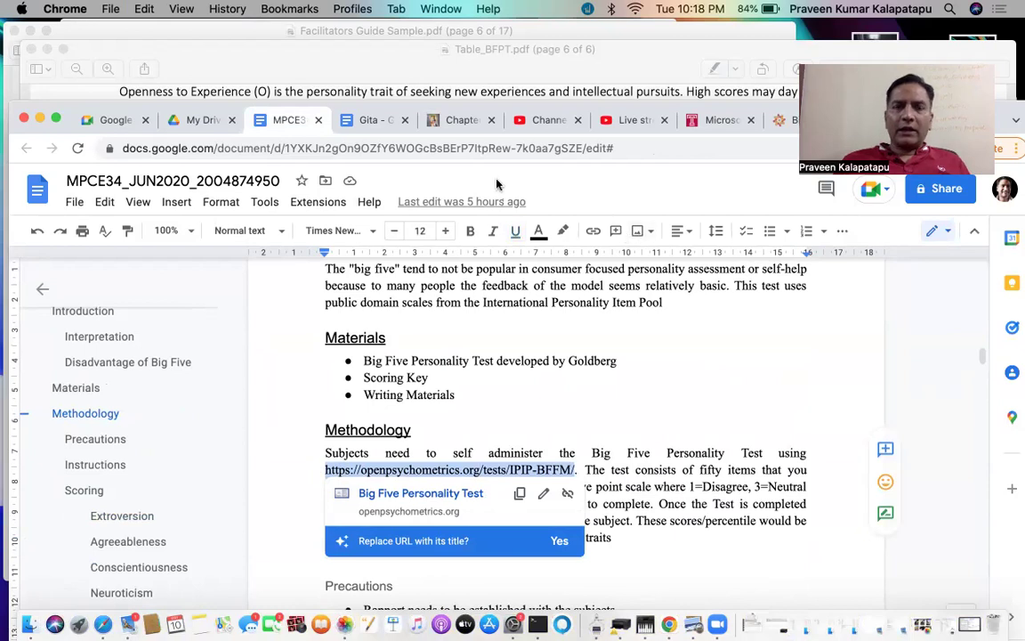
Load the copied Big Five Personality Test link in the browser tab that holds the Gita document
{"action": "left_click", "coordinate": [359, 119]}
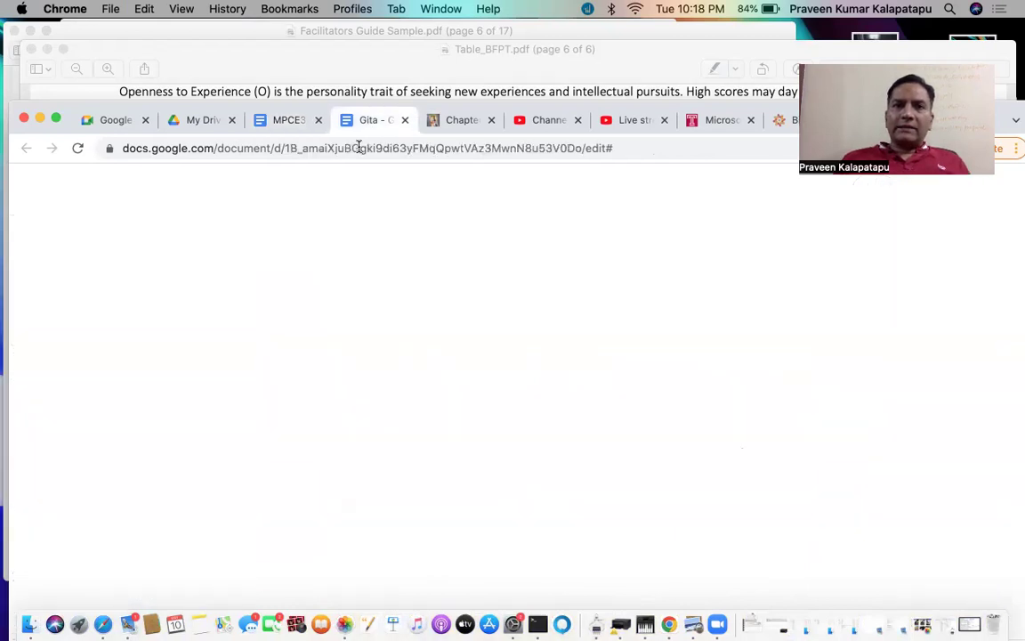
{"action": "left_click", "coordinate": [359, 149]}
{"action": "key", "text": "super+v"}
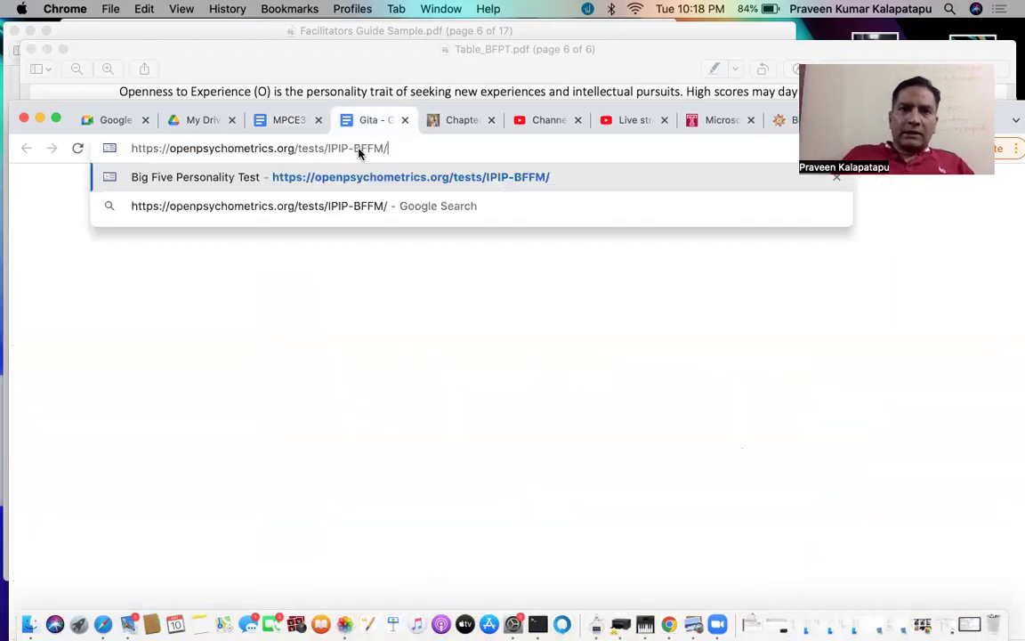
{"action": "key", "text": "Return"}
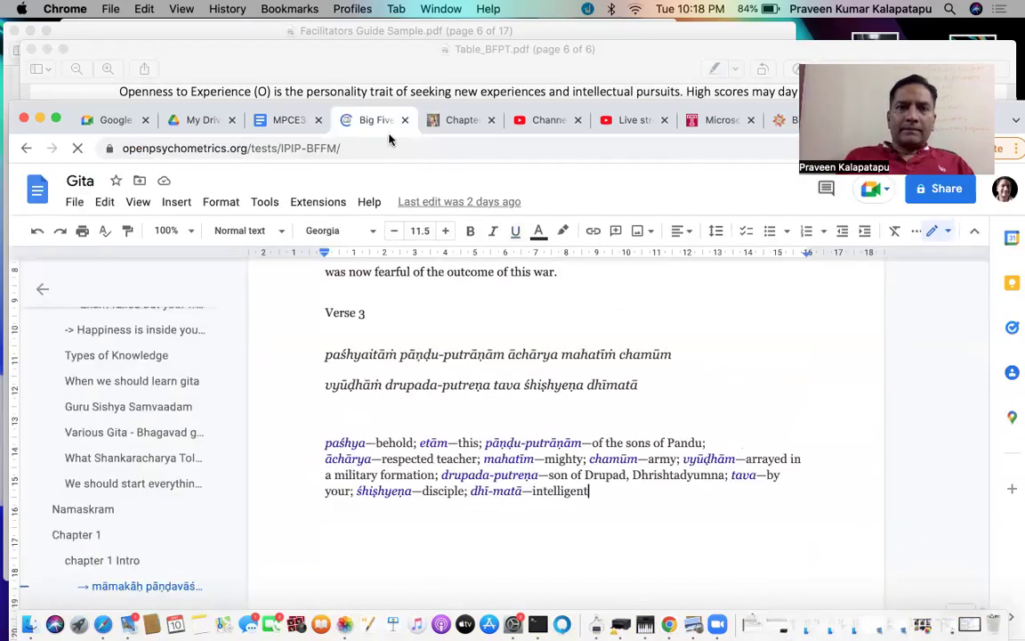
Start the Big Five Personality Test and highlight its first statement, "I am the life of the party."
{"action": "scroll", "coordinate": [420, 405], "scroll_direction": "down", "scroll_amount": 4}
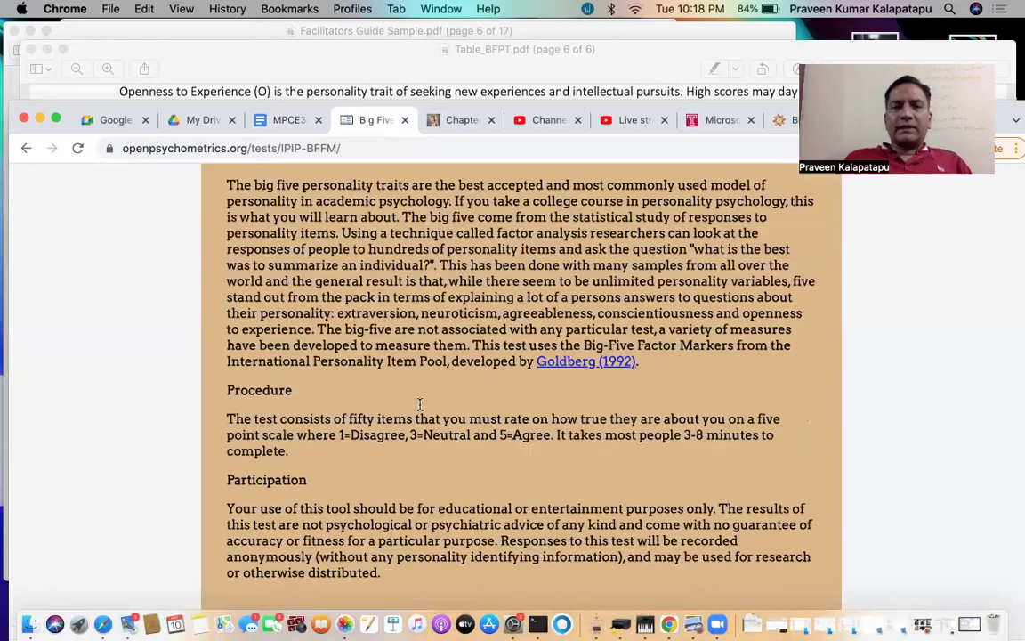
{"action": "scroll", "coordinate": [417, 407], "scroll_direction": "down", "scroll_amount": 6}
{"action": "left_click", "coordinate": [338, 386]}
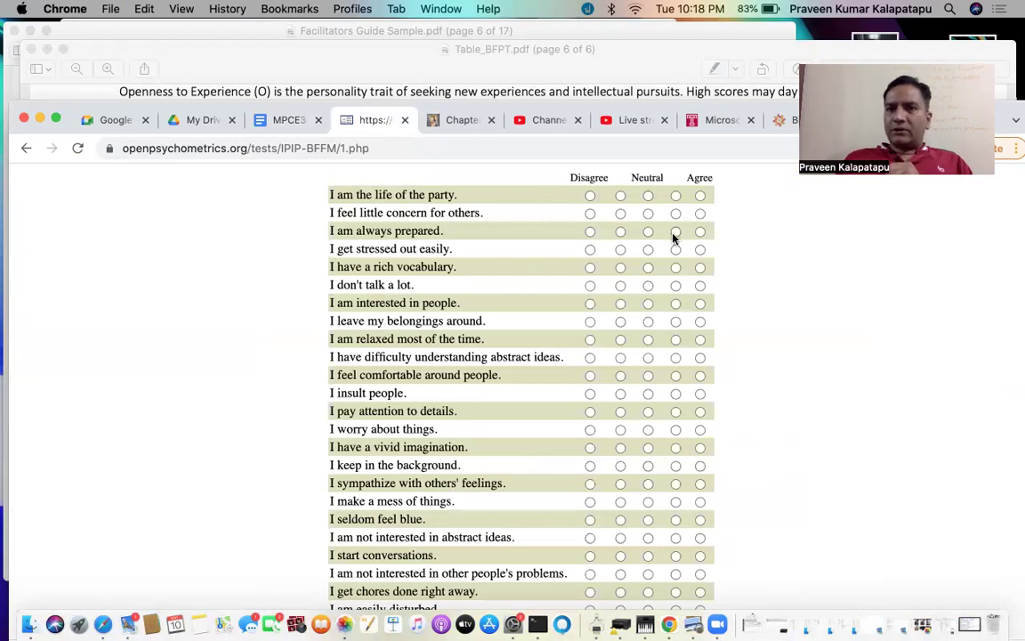
{"action": "triple_click", "coordinate": [389, 199]}
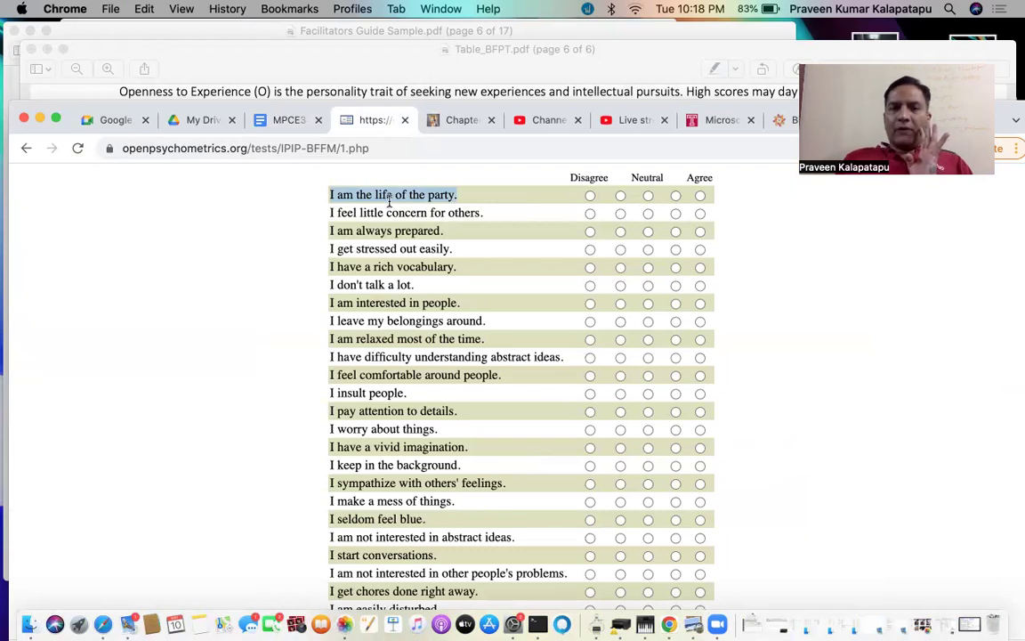
Return to the MPCE34 document and examine the answered questionnaire under Evidence of the Test
{"action": "left_click", "coordinate": [278, 122]}
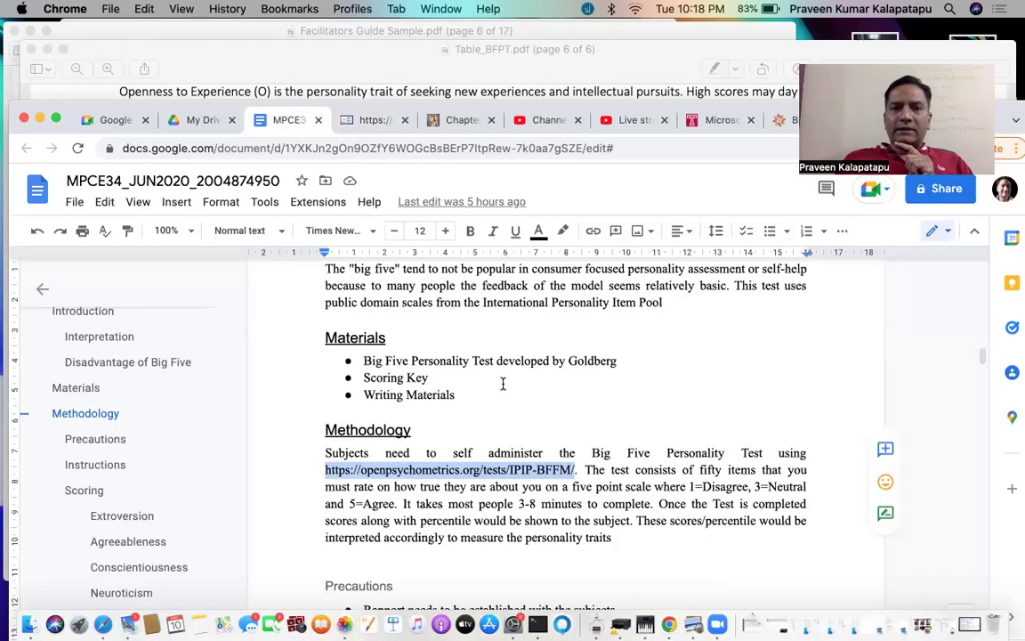
{"action": "scroll", "coordinate": [503, 384], "scroll_direction": "down", "scroll_amount": 20}
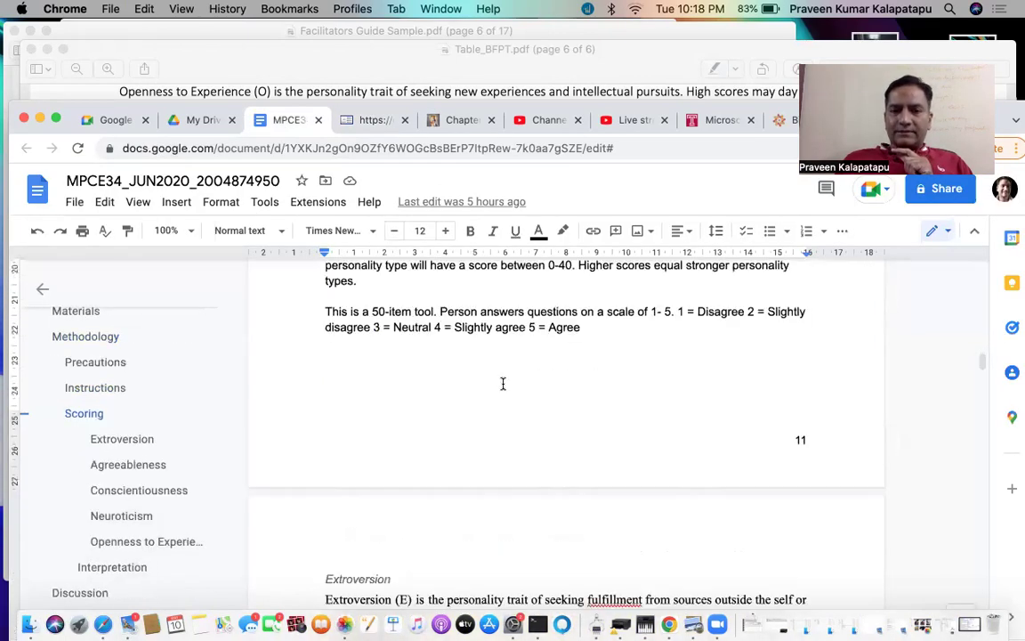
{"action": "scroll", "coordinate": [503, 384], "scroll_direction": "down", "scroll_amount": 20}
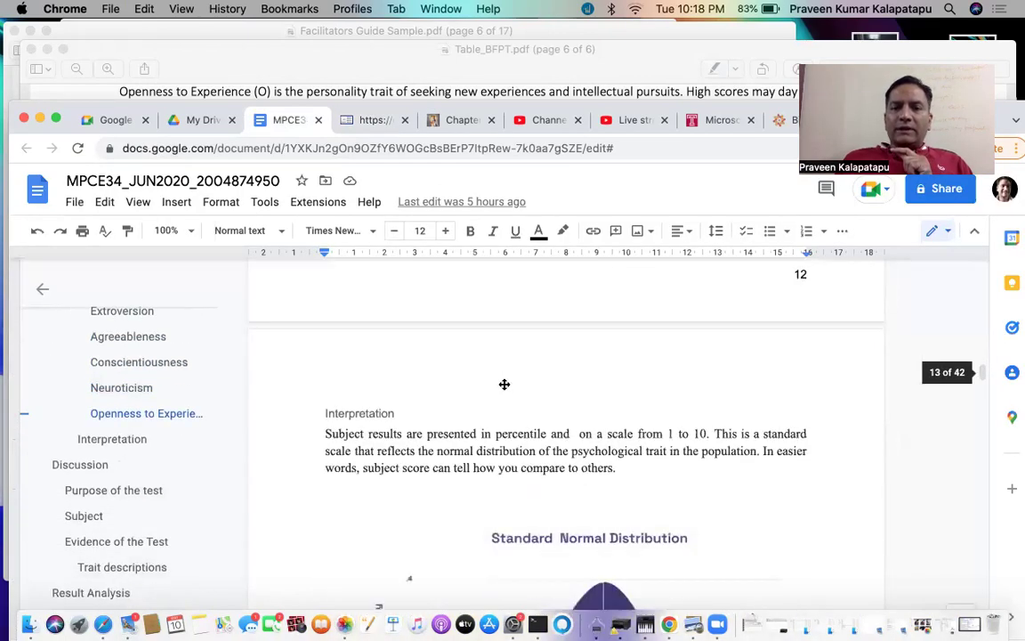
{"action": "scroll", "coordinate": [503, 384], "scroll_direction": "down", "scroll_amount": 20}
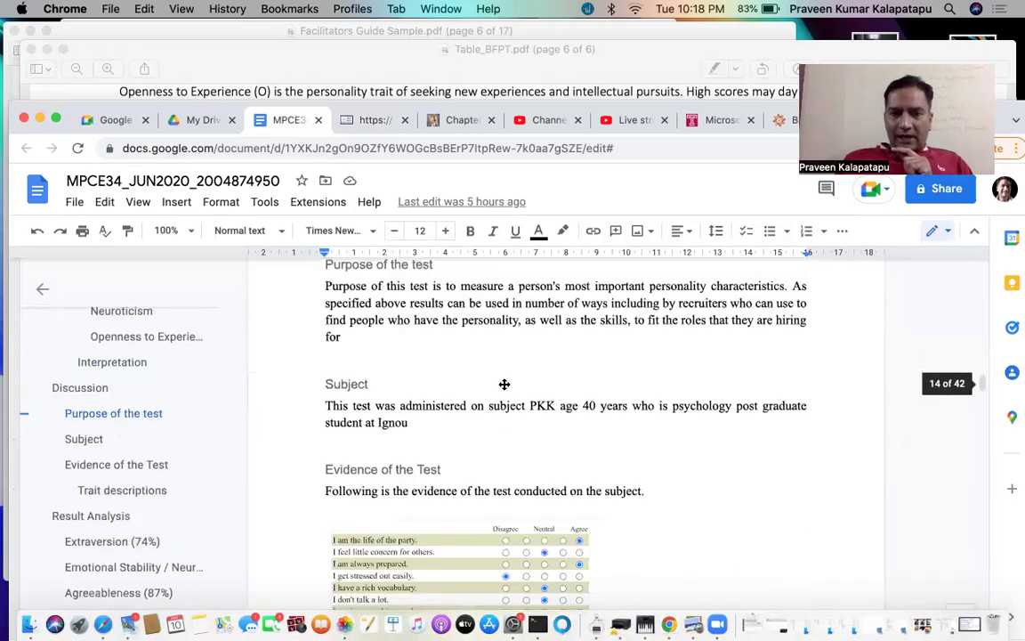
{"action": "scroll", "coordinate": [503, 384], "scroll_direction": "down", "scroll_amount": 3}
{"action": "scroll", "coordinate": [533, 394], "scroll_direction": "up", "scroll_amount": 5}
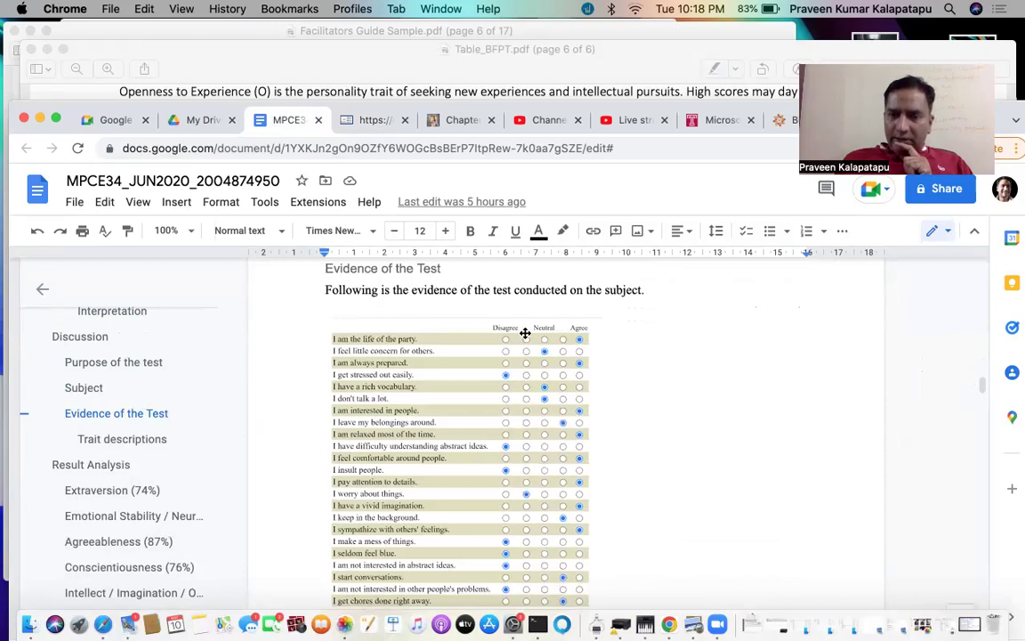
{"action": "scroll", "coordinate": [680, 381], "scroll_direction": "down", "scroll_amount": 10}
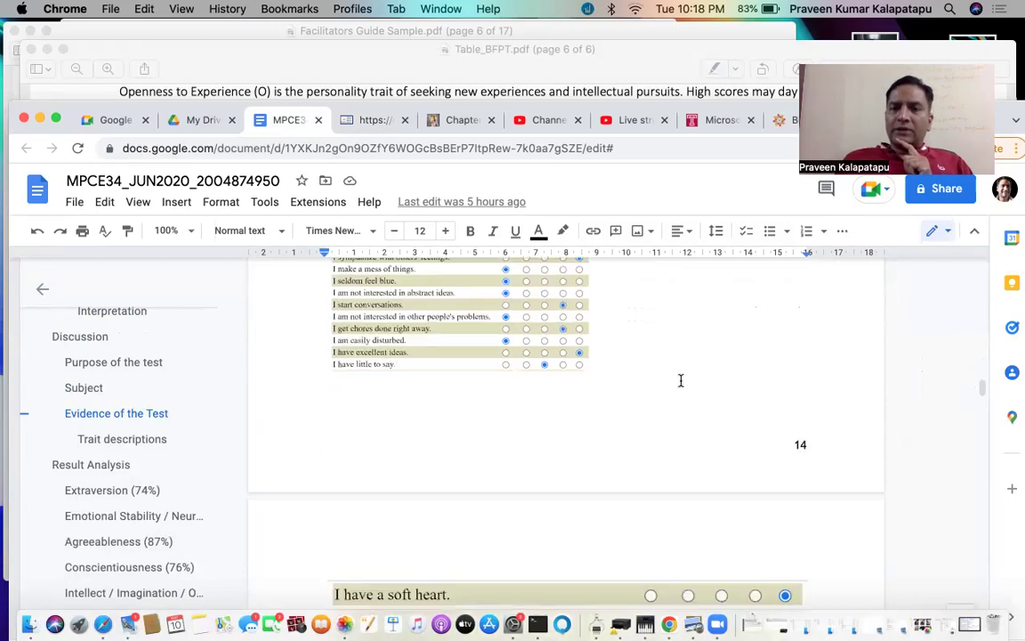
Examine the factor chart with raw scores and percentiles and the trait descriptions that follow it
{"action": "scroll", "coordinate": [679, 381], "scroll_direction": "down", "scroll_amount": 10}
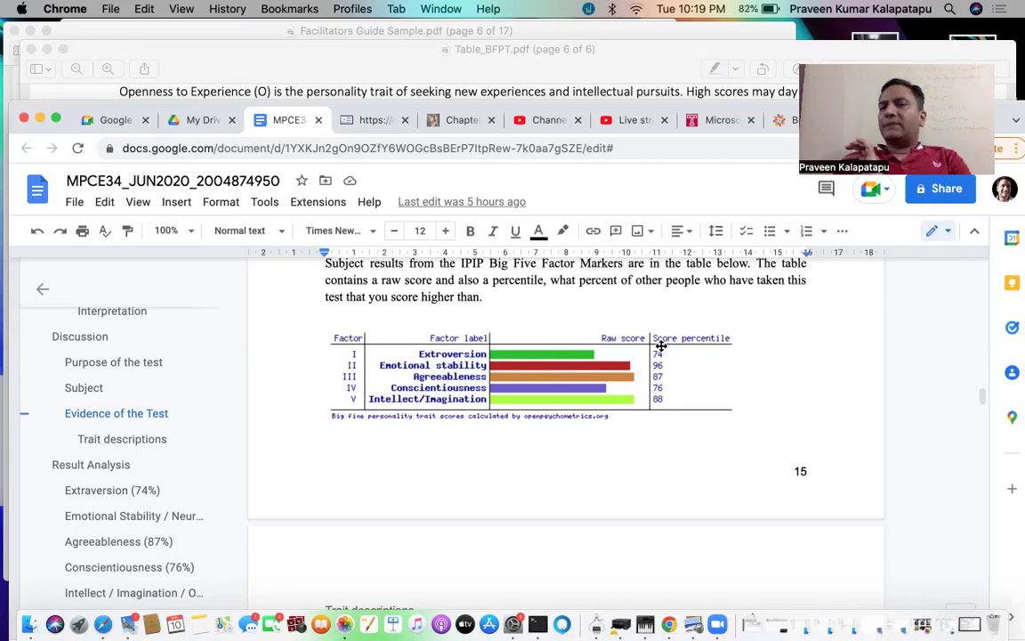
{"action": "scroll", "coordinate": [613, 457], "scroll_direction": "down", "scroll_amount": 2}
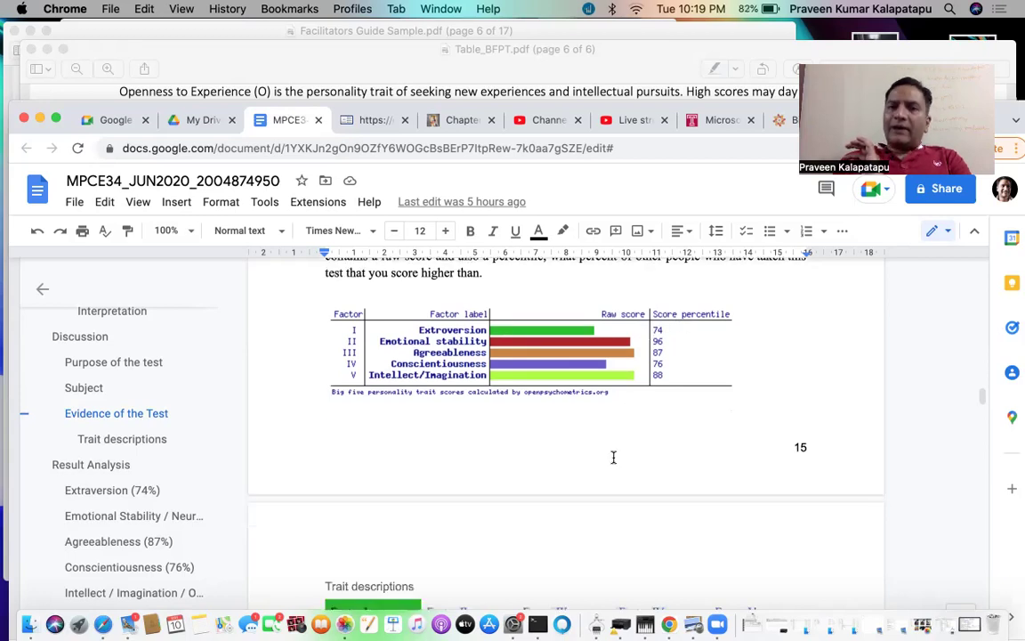
{"action": "scroll", "coordinate": [613, 457], "scroll_direction": "up", "scroll_amount": 2}
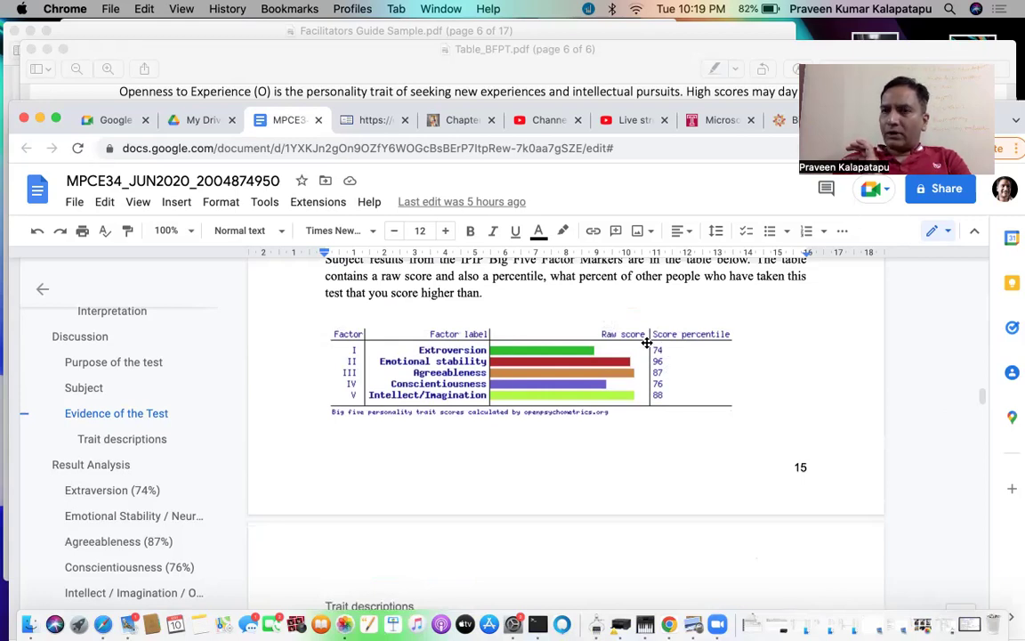
{"action": "scroll", "coordinate": [619, 427], "scroll_direction": "down", "scroll_amount": 8}
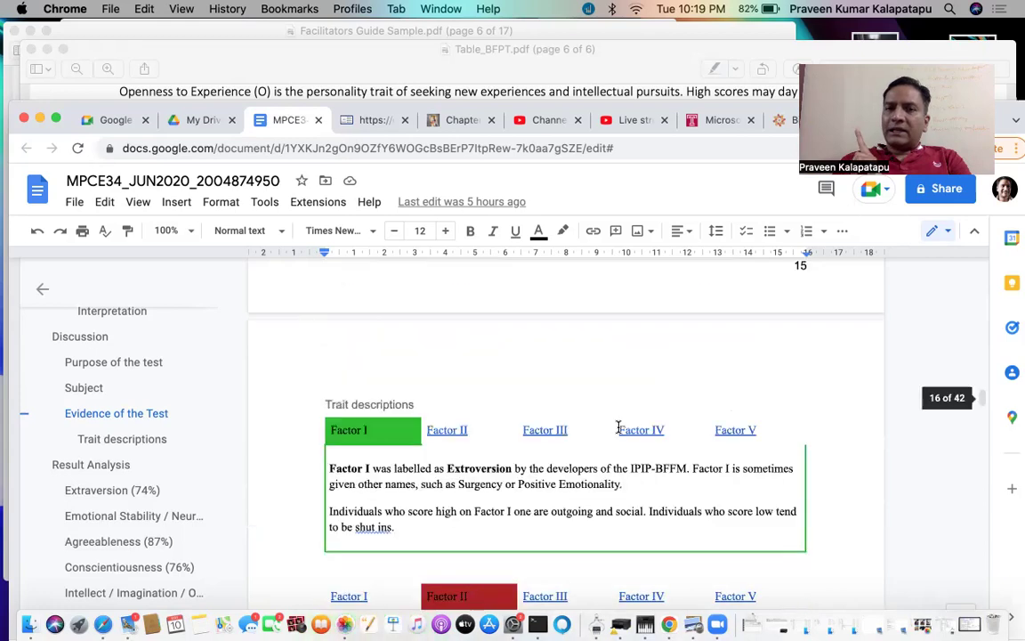
{"action": "scroll", "coordinate": [618, 427], "scroll_direction": "down", "scroll_amount": 15}
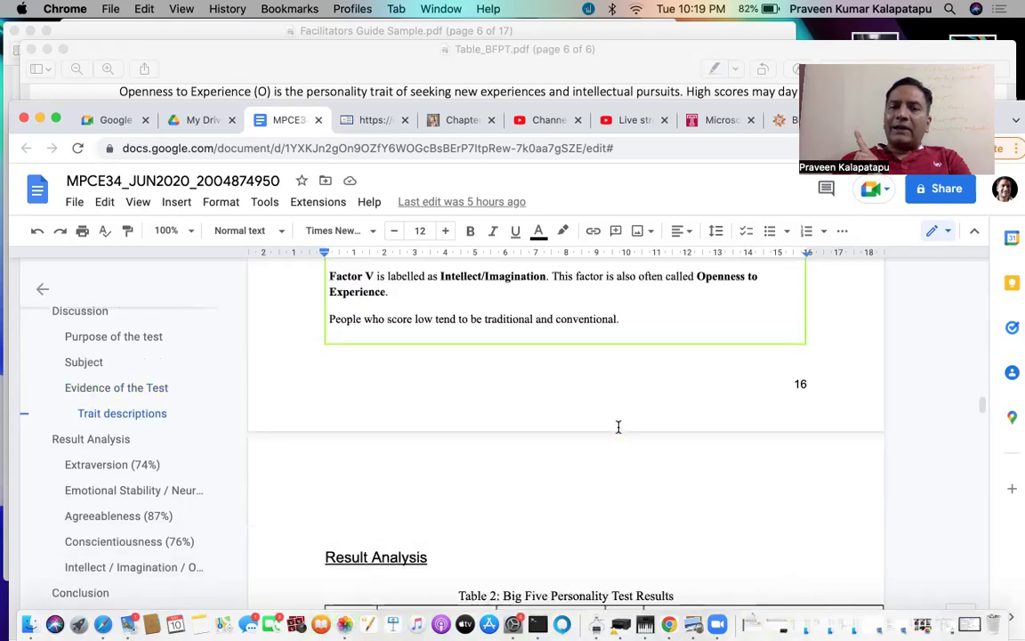
Highlight the Extroversion percentile in Table 2, then the comparison phrases and heading percentage in the Extraversion analysis
{"action": "scroll", "coordinate": [618, 427], "scroll_direction": "down", "scroll_amount": 1}
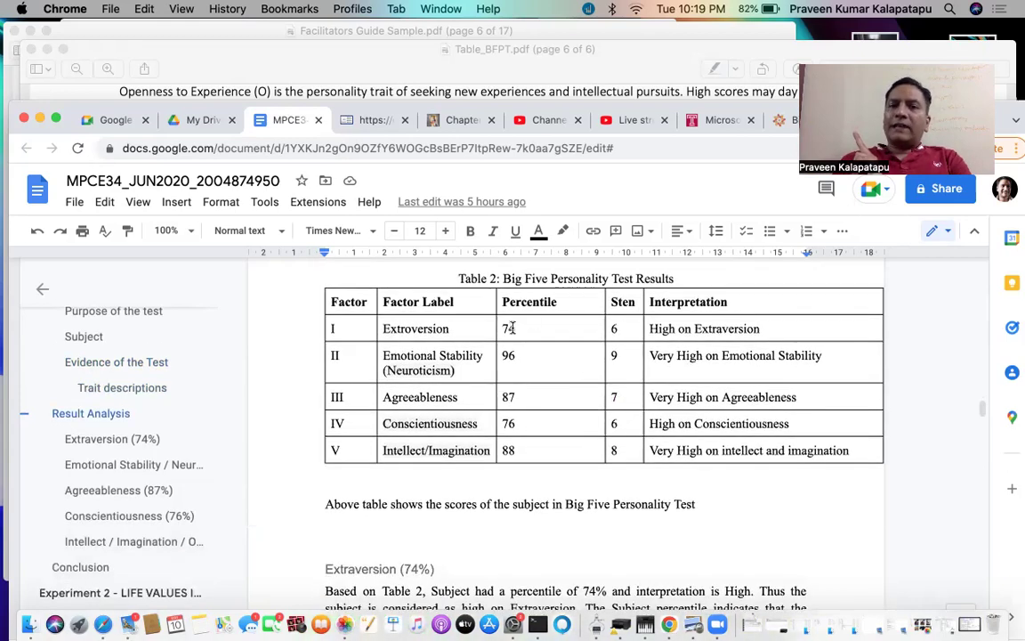
{"action": "double_click", "coordinate": [508, 329]}
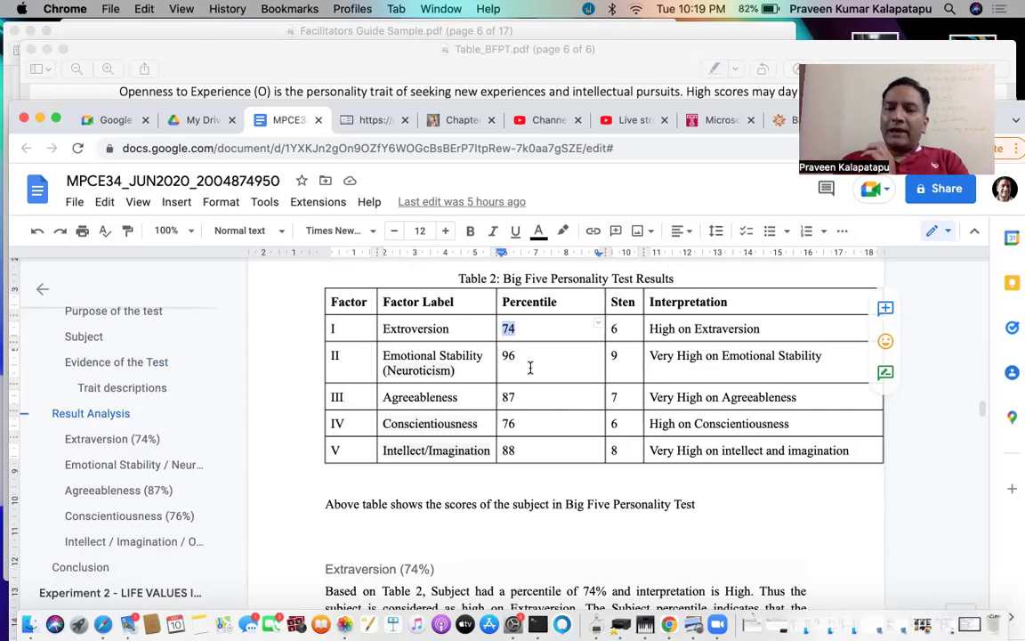
{"action": "scroll", "coordinate": [530, 367], "scroll_direction": "down", "scroll_amount": 5}
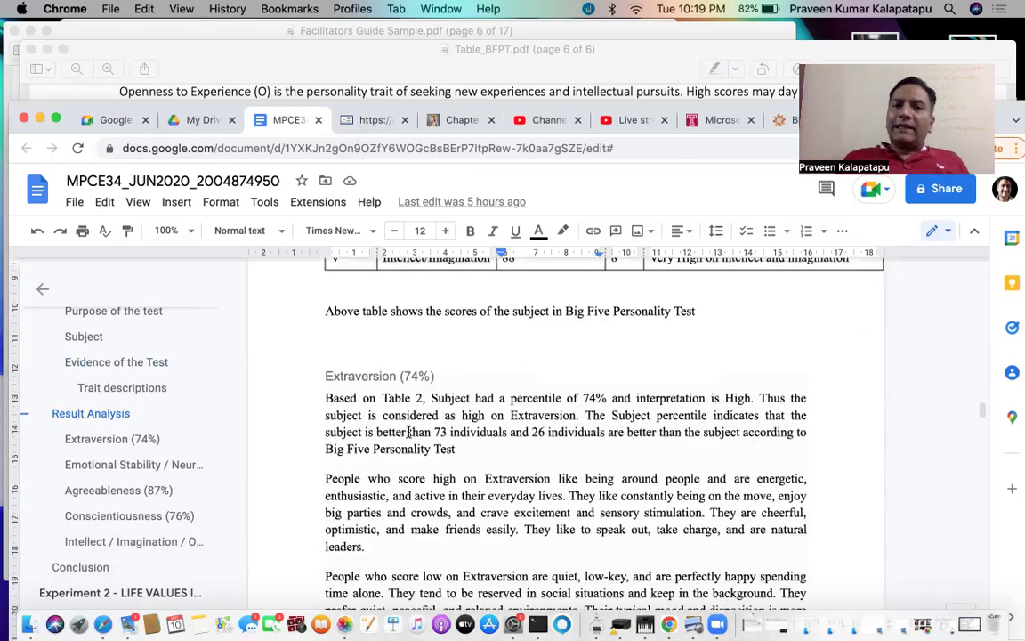
{"action": "left_click_drag", "start_coordinate": [326, 431], "coordinate": [446, 433]}
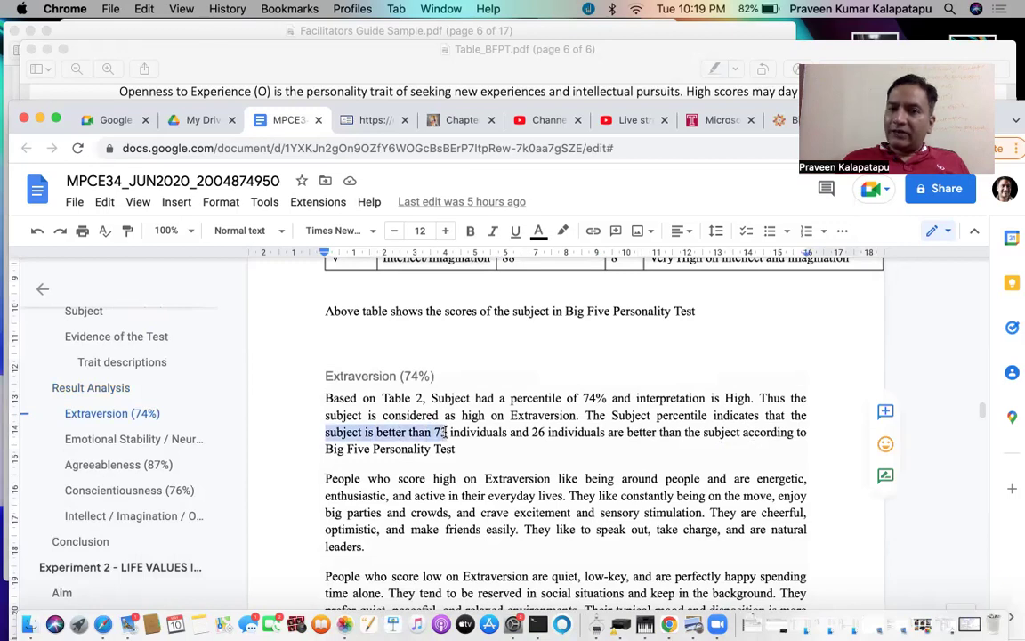
{"action": "left_click", "coordinate": [532, 432]}
{"action": "left_click_drag", "start_coordinate": [545, 432], "coordinate": [739, 430]}
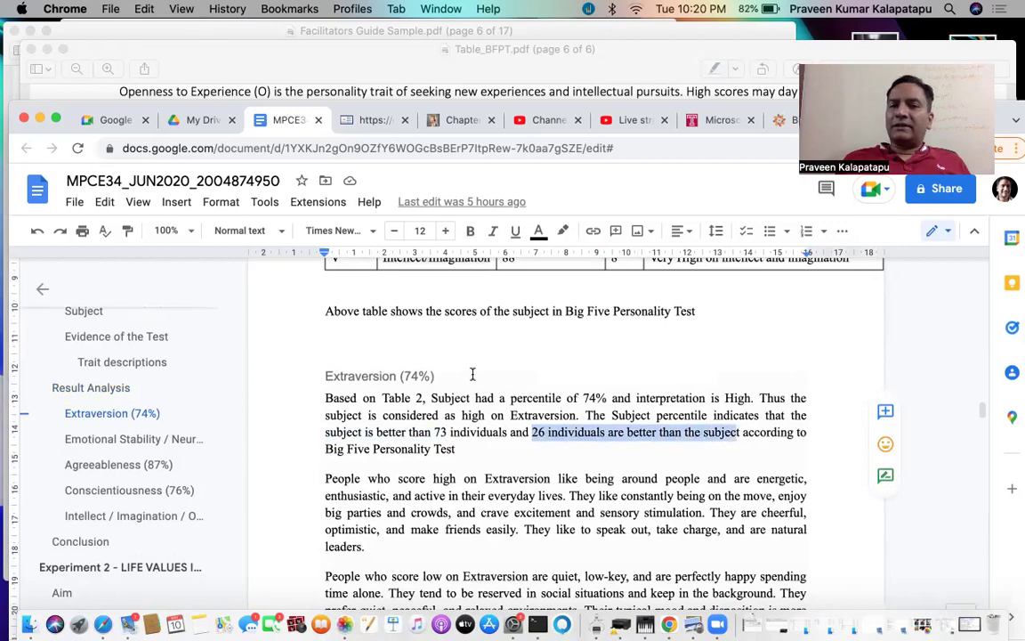
{"action": "left_click", "coordinate": [412, 378]}
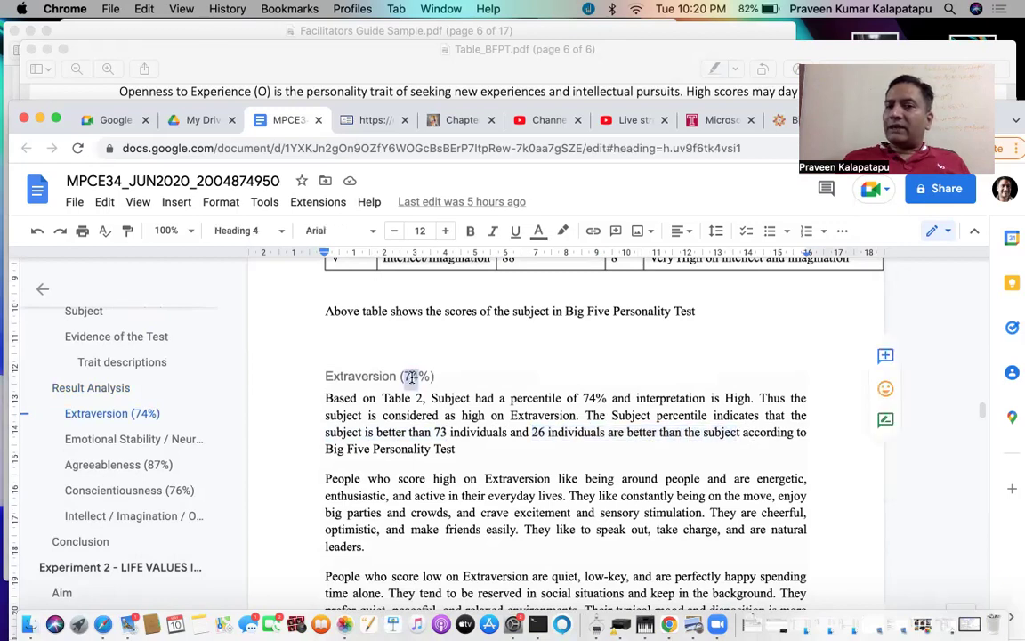
{"action": "double_click", "coordinate": [412, 377]}
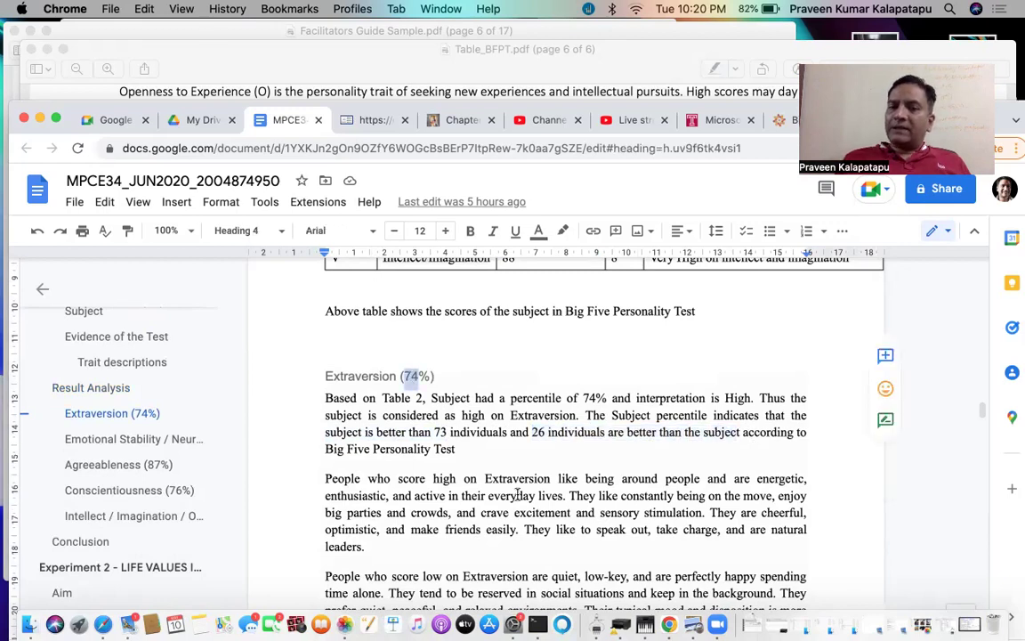
Highlight the percentage in the Emotional Stability / Neuroticism heading and the phrases comparing the subject with other individuals
{"action": "scroll", "coordinate": [518, 495], "scroll_direction": "down", "scroll_amount": 10}
{"action": "scroll", "coordinate": [519, 481], "scroll_direction": "up", "scroll_amount": 1}
{"action": "double_click", "coordinate": [523, 307]}
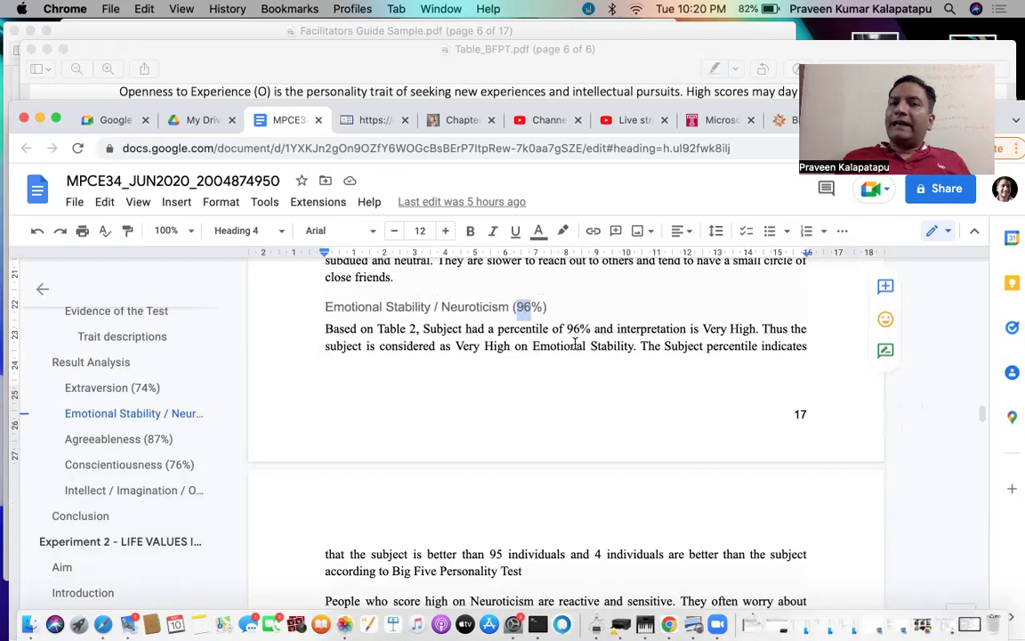
{"action": "left_click_drag", "start_coordinate": [478, 553], "coordinate": [535, 553]}
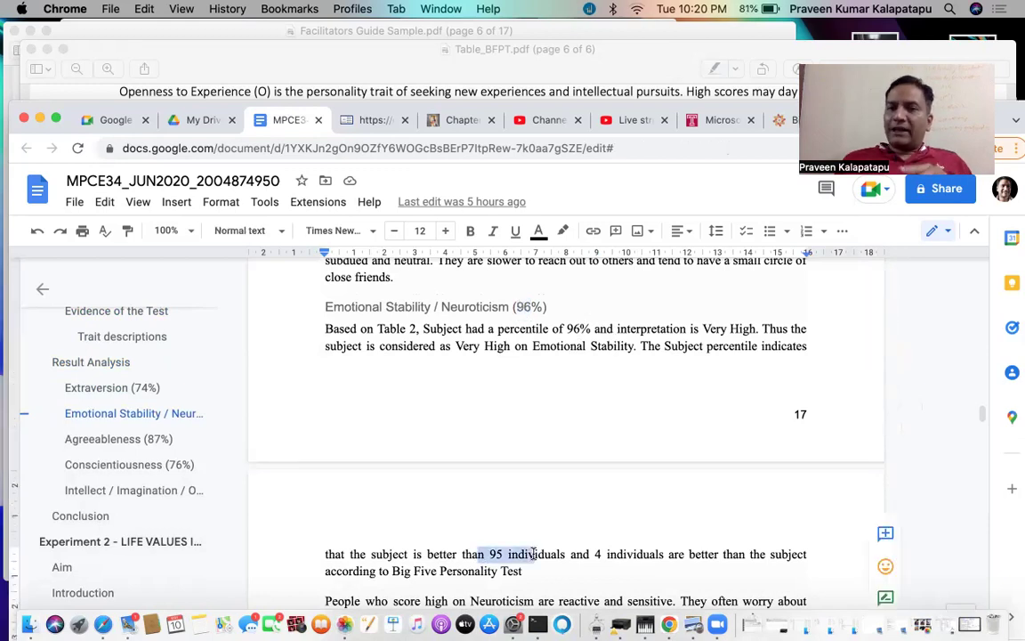
{"action": "left_click", "coordinate": [595, 554]}
{"action": "left_click_drag", "start_coordinate": [596, 554], "coordinate": [645, 552]}
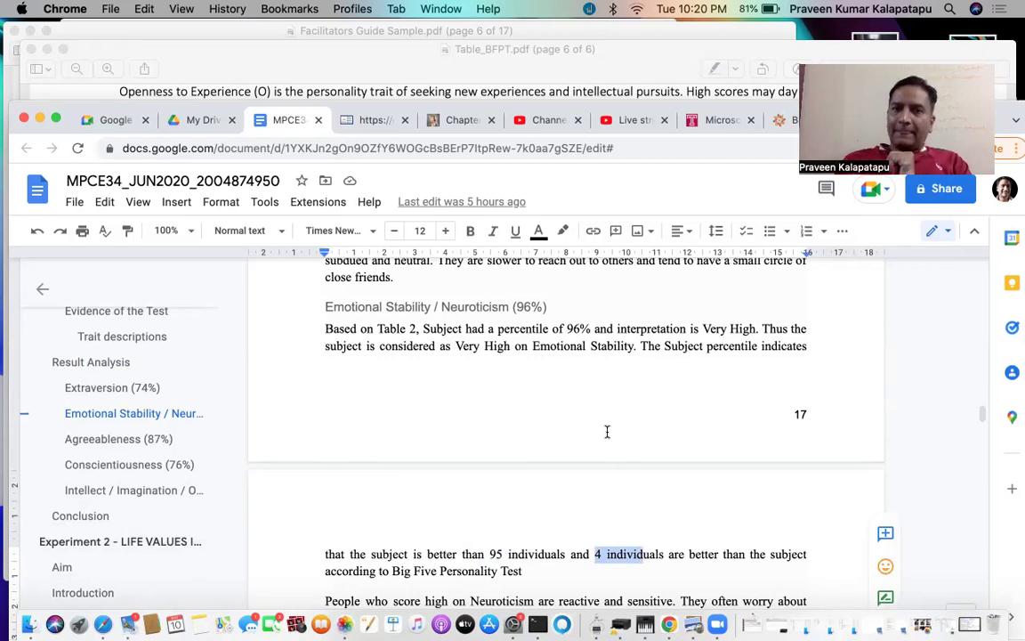
Review Table 2 and the trait descriptions again, going back to the Evidence of the Test questionnaire
{"action": "scroll", "coordinate": [606, 431], "scroll_direction": "up", "scroll_amount": 10}
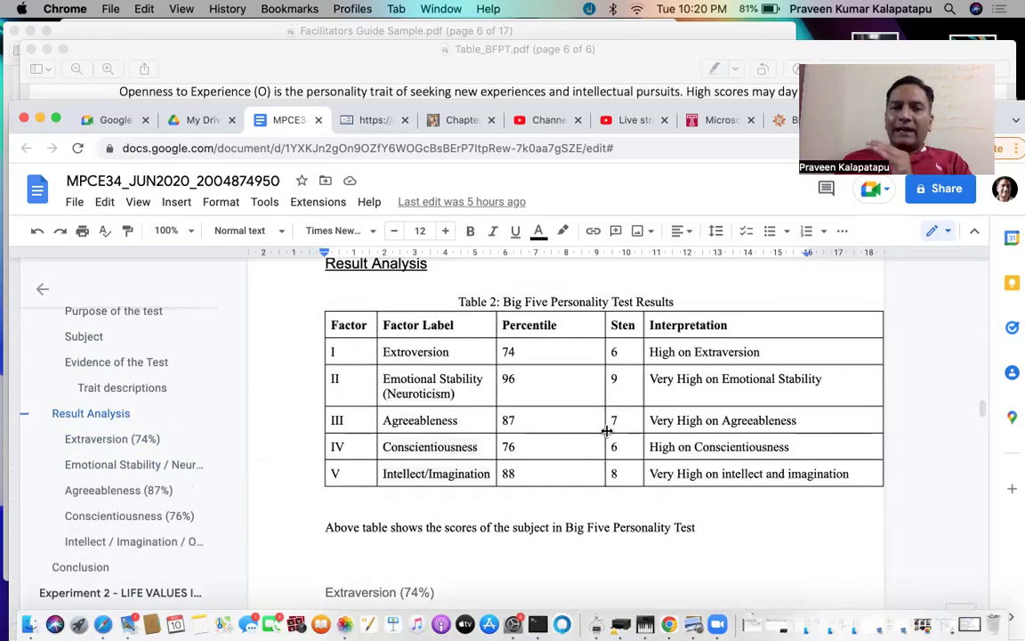
{"action": "scroll", "coordinate": [606, 431], "scroll_direction": "up", "scroll_amount": 1}
{"action": "scroll", "coordinate": [607, 432], "scroll_direction": "up", "scroll_amount": 15}
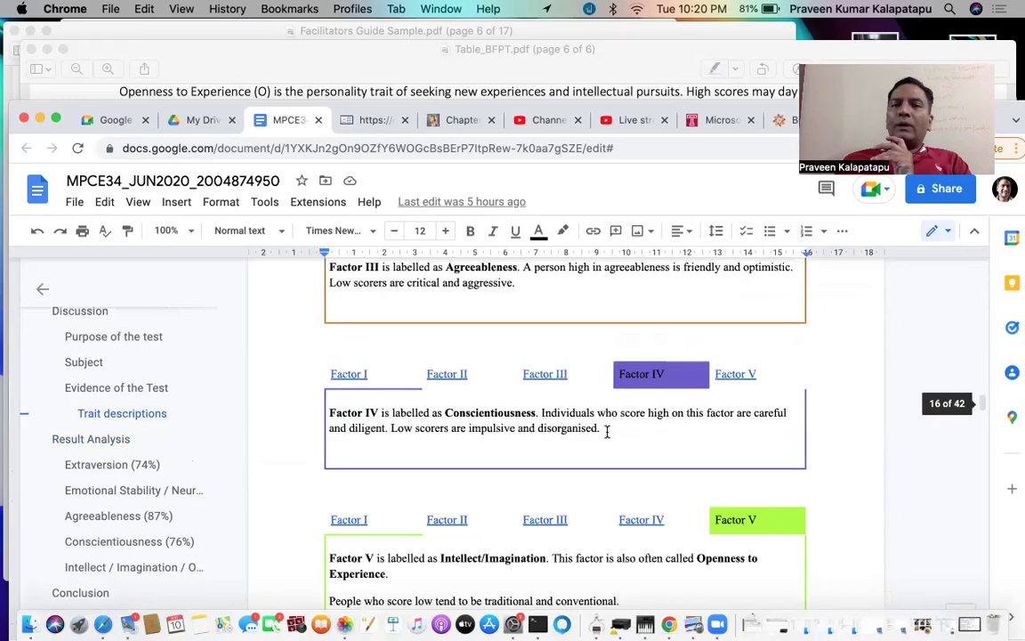
{"action": "scroll", "coordinate": [607, 432], "scroll_direction": "up", "scroll_amount": 15}
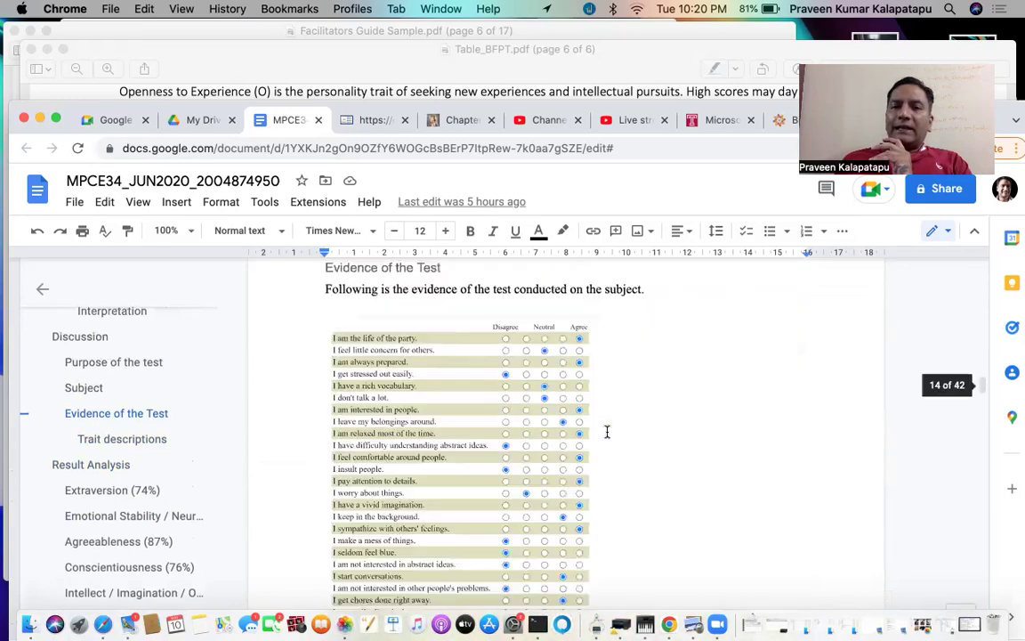
Highlight the 0 to 15 percentile limits in Table 1, then mark the 16 lower limit in the row below
{"action": "scroll", "coordinate": [607, 432], "scroll_direction": "up", "scroll_amount": 8}
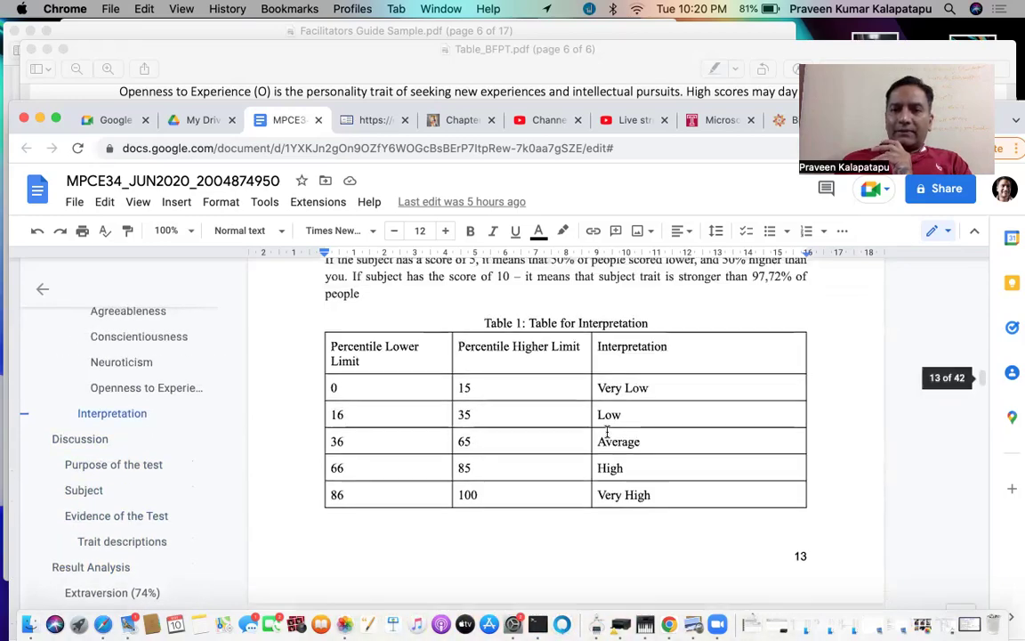
{"action": "left_click", "coordinate": [331, 386]}
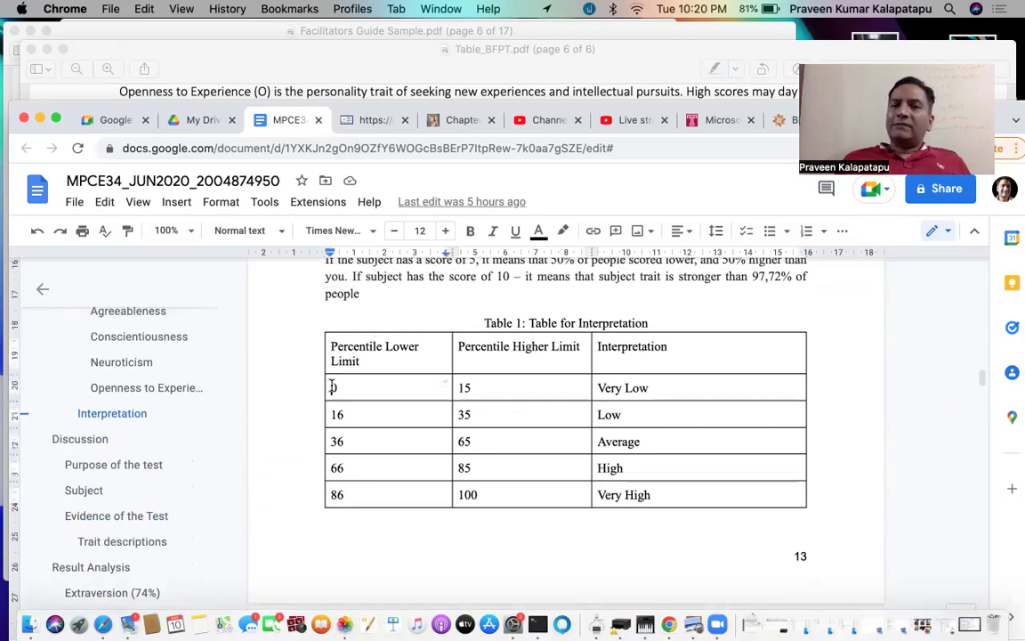
{"action": "left_click", "coordinate": [474, 385], "text": "shift"}
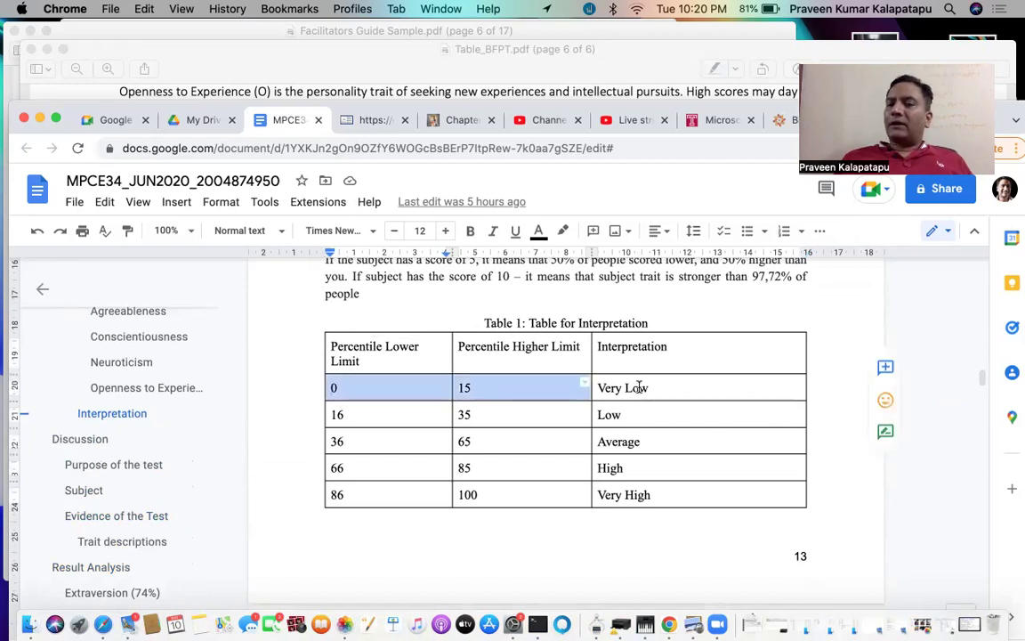
{"action": "left_click", "coordinate": [344, 414]}
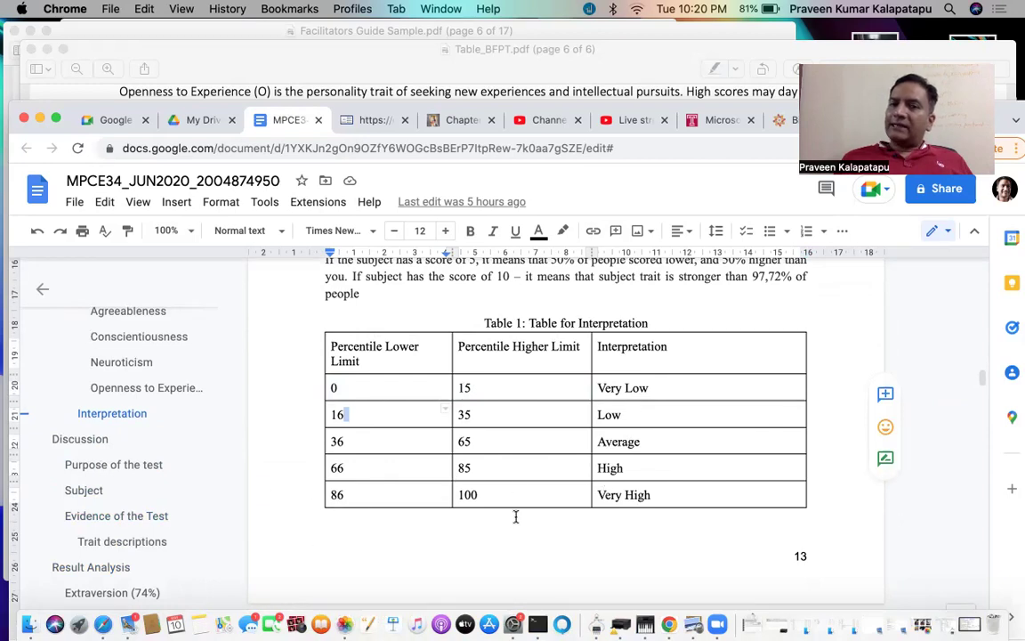
Go from Table 1 to Table 2 in the Result Analysis and place the cursor in the Extroversion percentile
{"action": "scroll", "coordinate": [603, 534], "scroll_direction": "down", "scroll_amount": 3}
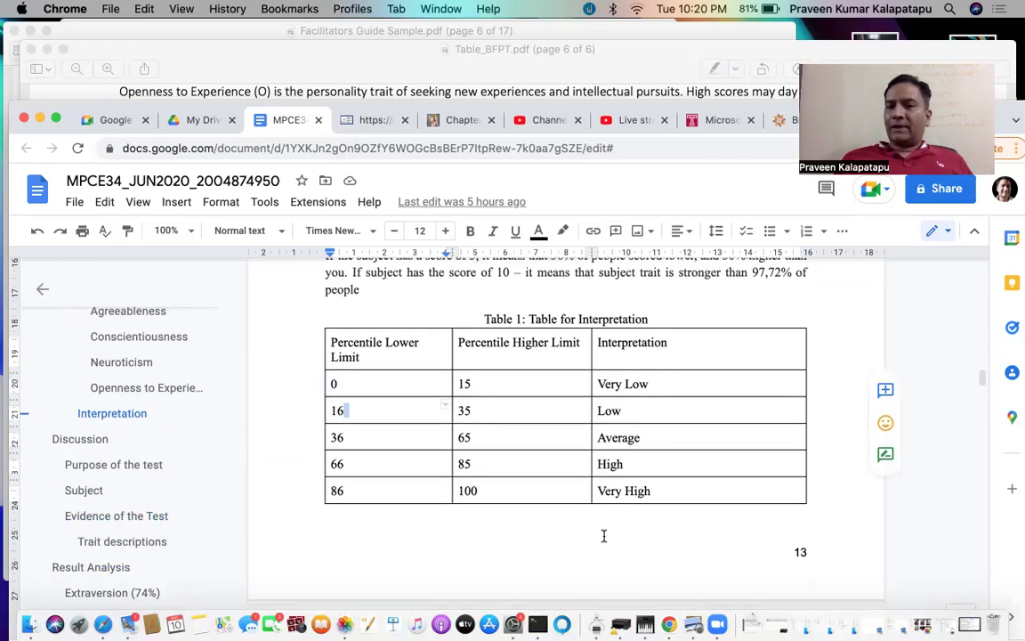
{"action": "scroll", "coordinate": [603, 535], "scroll_direction": "down", "scroll_amount": 4}
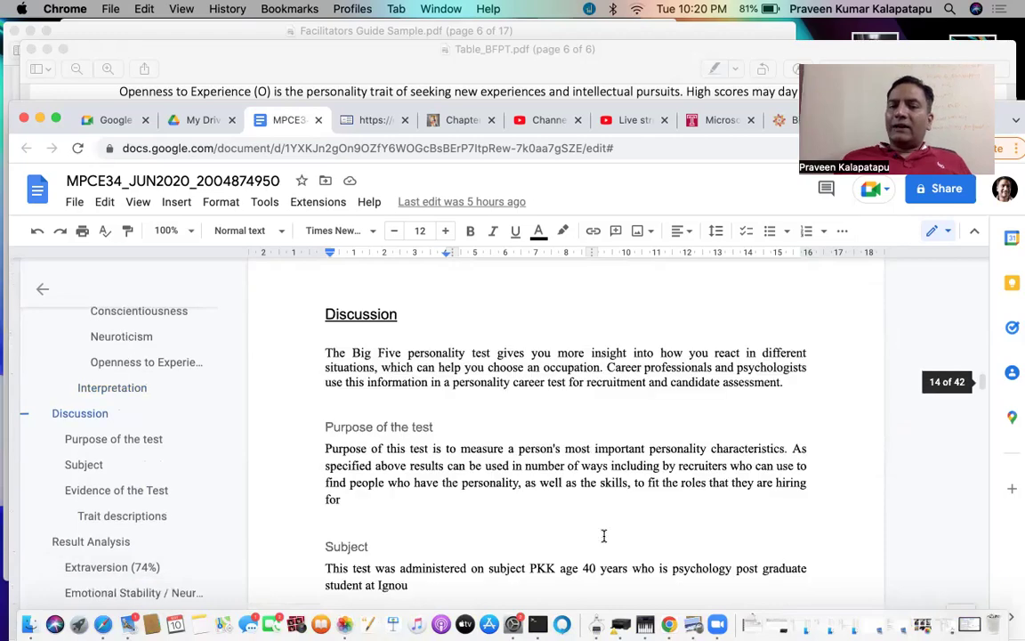
{"action": "scroll", "coordinate": [604, 535], "scroll_direction": "down", "scroll_amount": 20}
{"action": "scroll", "coordinate": [603, 535], "scroll_direction": "down", "scroll_amount": 20}
{"action": "scroll", "coordinate": [603, 535], "scroll_direction": "down", "scroll_amount": 3}
{"action": "left_click", "coordinate": [508, 330]}
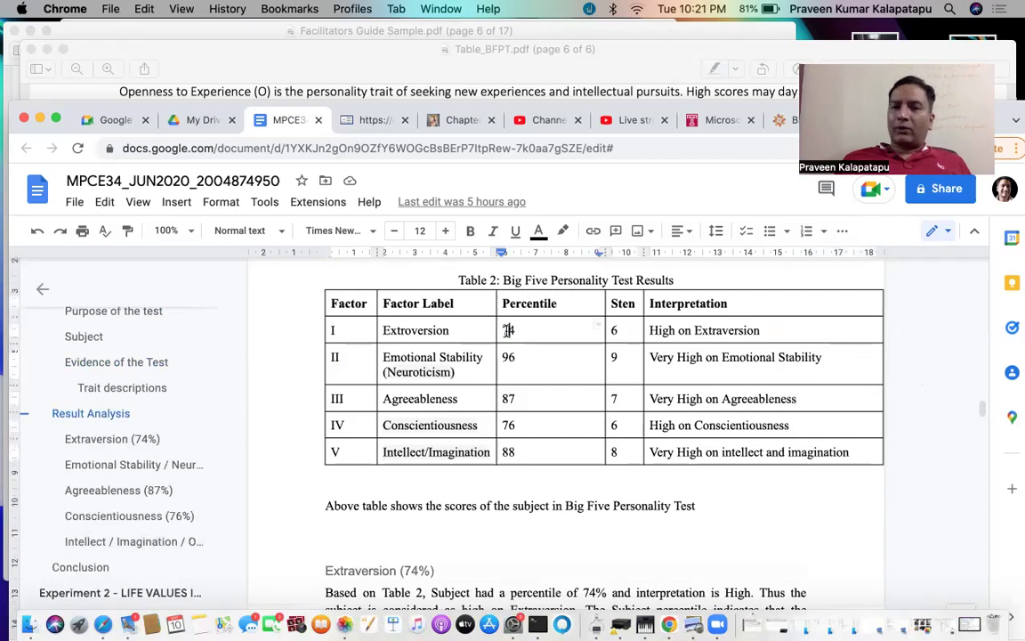
Return to Table 1 and highlight the High interpretation for the 66 to 85 percentile range
{"action": "scroll", "coordinate": [534, 419], "scroll_direction": "up", "scroll_amount": 10}
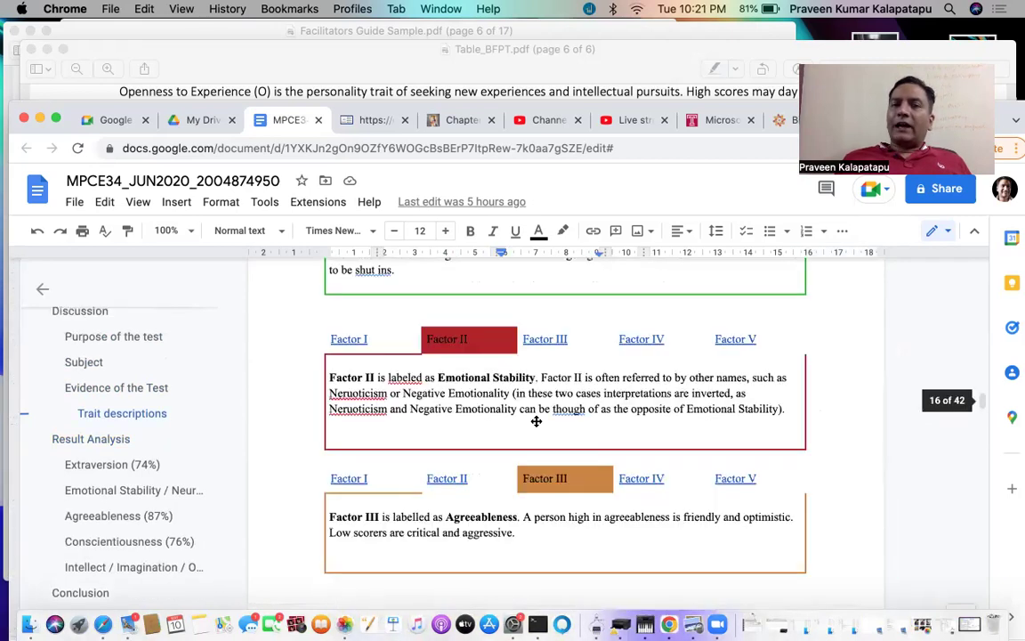
{"action": "scroll", "coordinate": [536, 421], "scroll_direction": "up", "scroll_amount": 15}
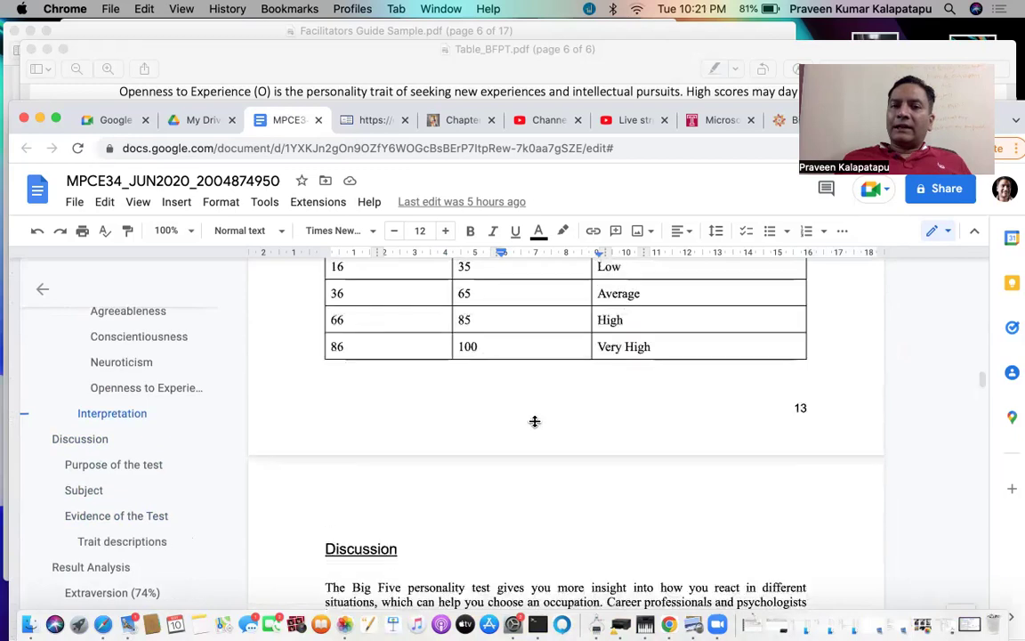
{"action": "scroll", "coordinate": [534, 421], "scroll_direction": "up", "scroll_amount": 3}
{"action": "left_click", "coordinate": [332, 444]}
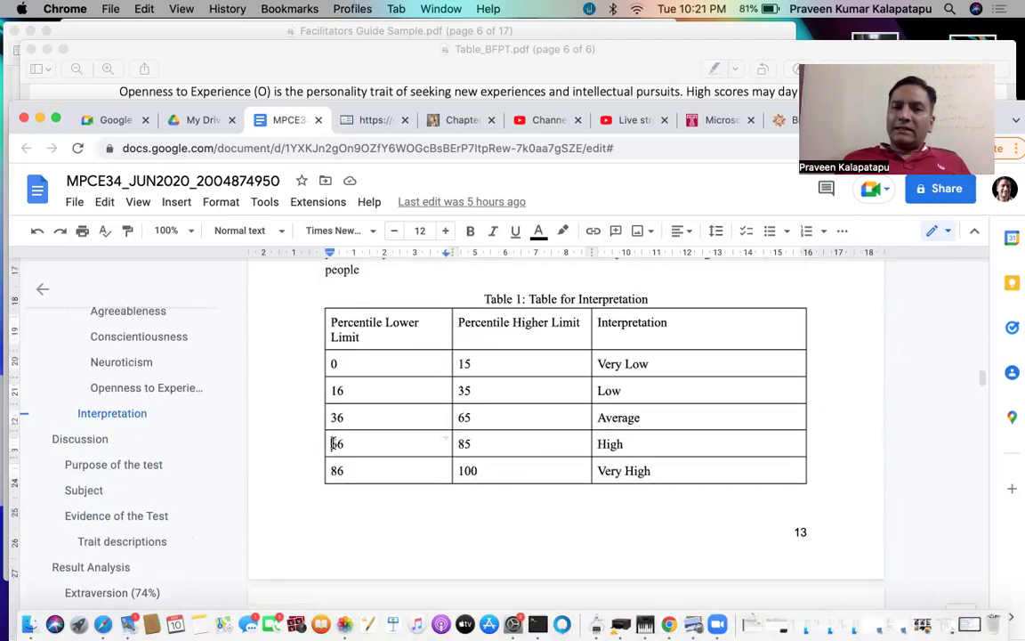
{"action": "double_click", "coordinate": [608, 450]}
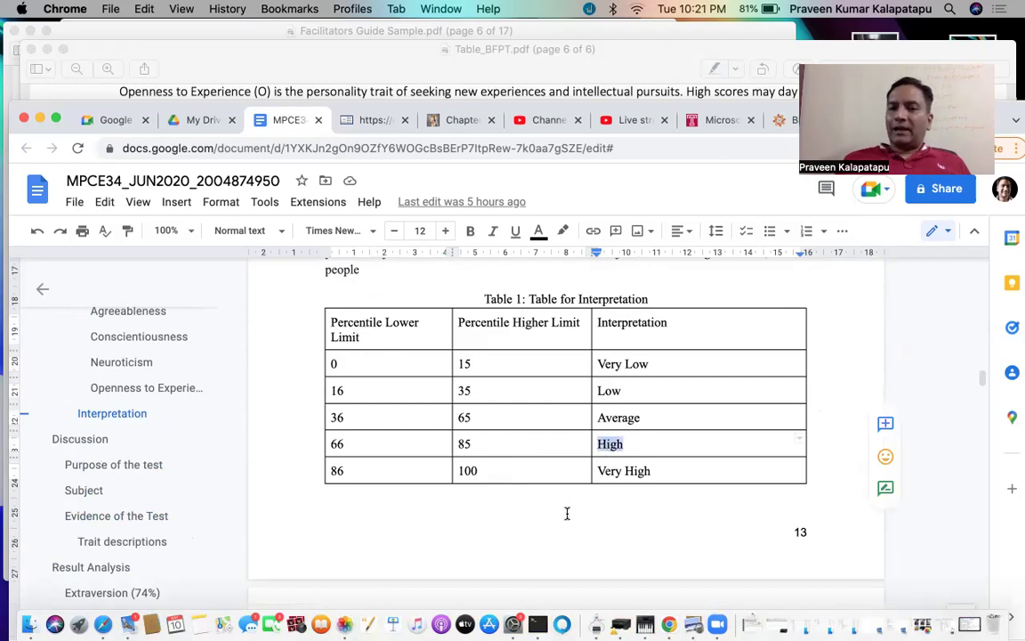
Highlight the upper cells of the Sten column in Table 2, then place the cursor in the Intellect/Imagination sten cell
{"action": "scroll", "coordinate": [567, 513], "scroll_direction": "down", "scroll_amount": 2}
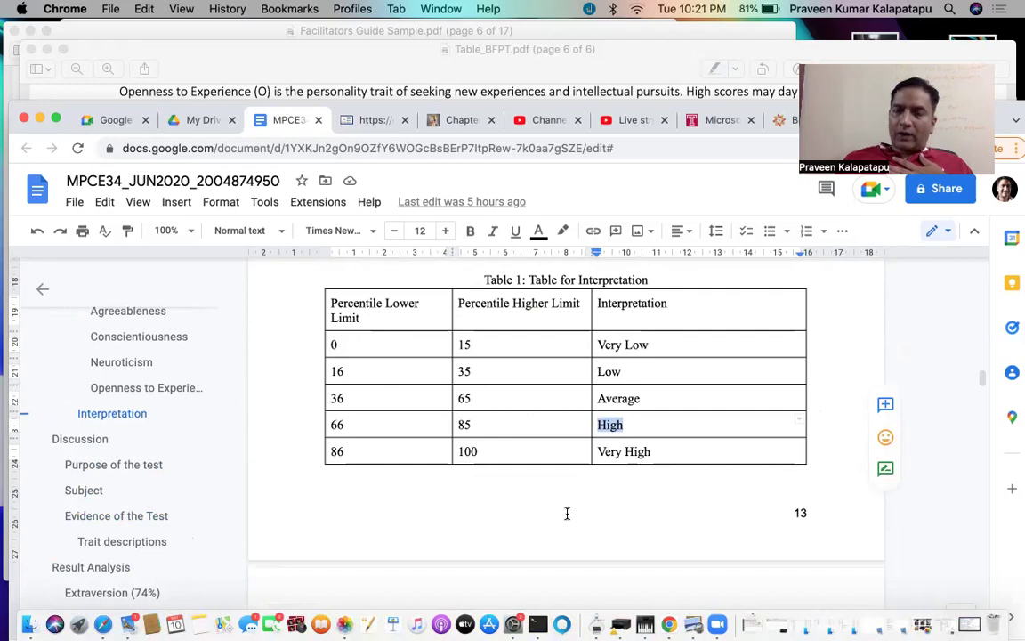
{"action": "scroll", "coordinate": [566, 513], "scroll_direction": "down", "scroll_amount": 3}
{"action": "scroll", "coordinate": [566, 515], "scroll_direction": "down", "scroll_amount": 20}
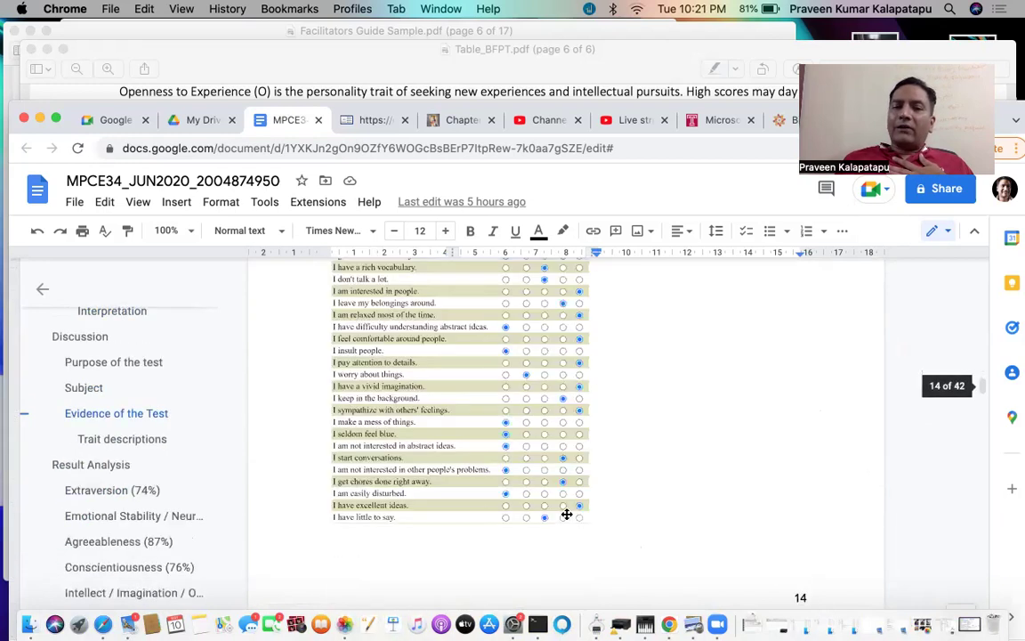
{"action": "scroll", "coordinate": [567, 514], "scroll_direction": "down", "scroll_amount": 15}
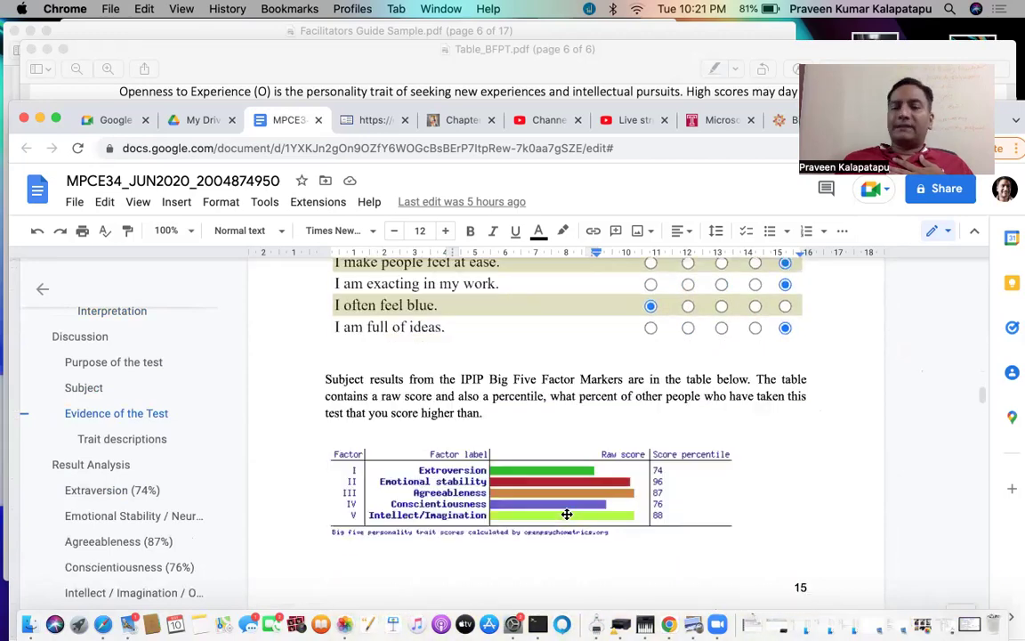
{"action": "scroll", "coordinate": [567, 513], "scroll_direction": "down", "scroll_amount": 20}
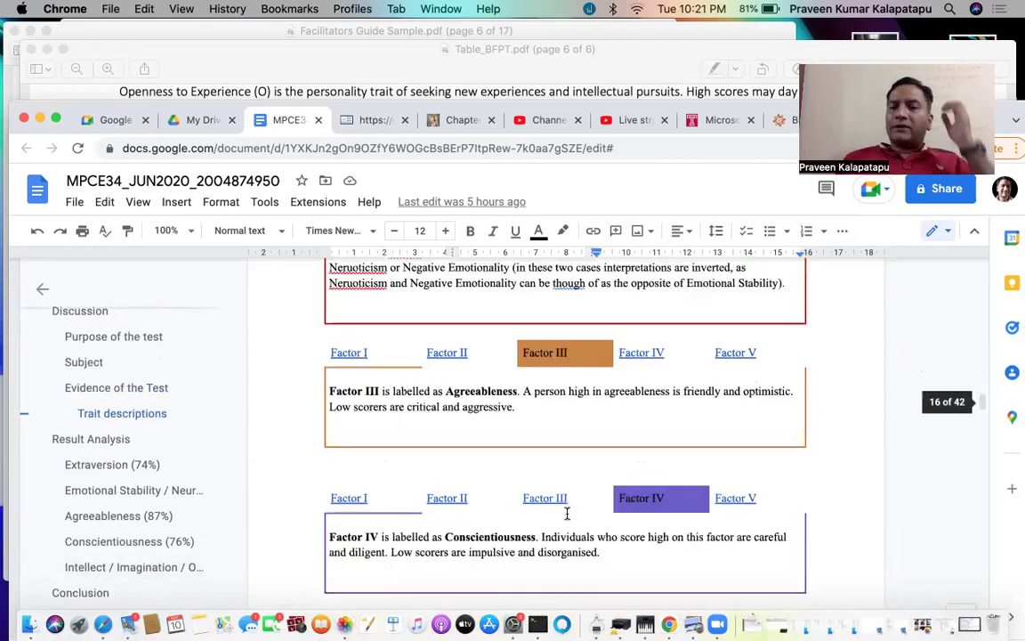
{"action": "scroll", "coordinate": [567, 516], "scroll_direction": "down", "scroll_amount": 5}
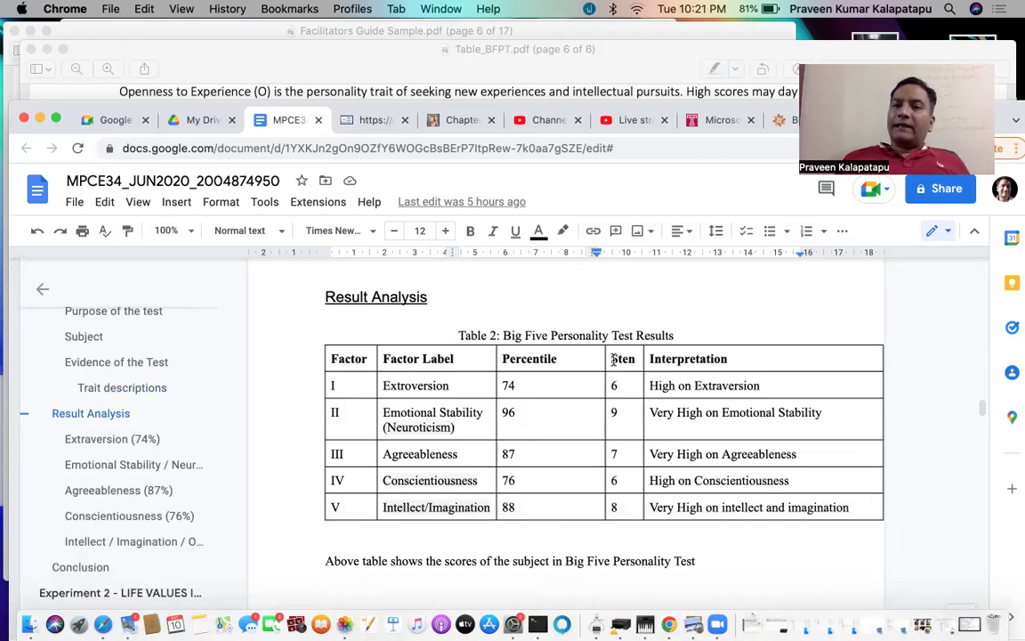
{"action": "left_click_drag", "start_coordinate": [613, 359], "coordinate": [617, 404]}
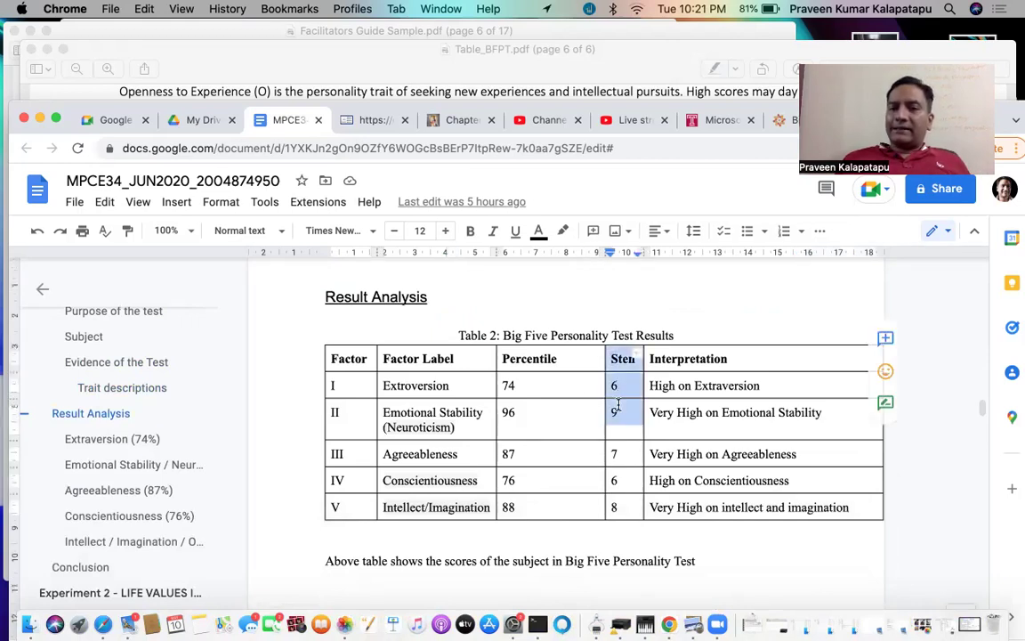
{"action": "left_click", "coordinate": [629, 504]}
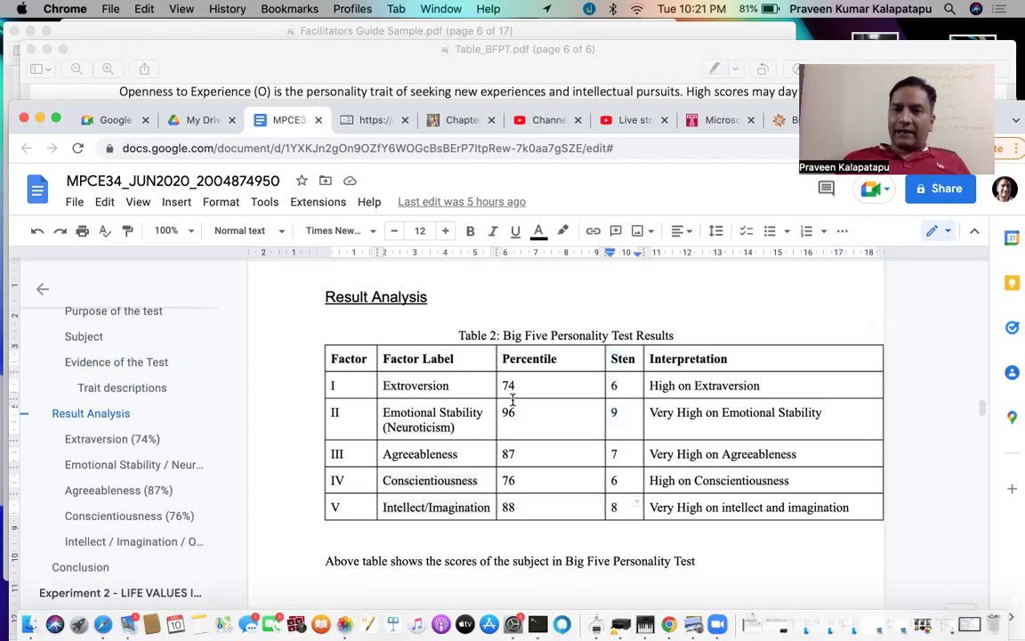
Examine the sten score distribution curve and its percentile conversion table, checking back against the factor chart of subject results
{"action": "scroll", "coordinate": [512, 398], "scroll_direction": "up", "scroll_amount": 15}
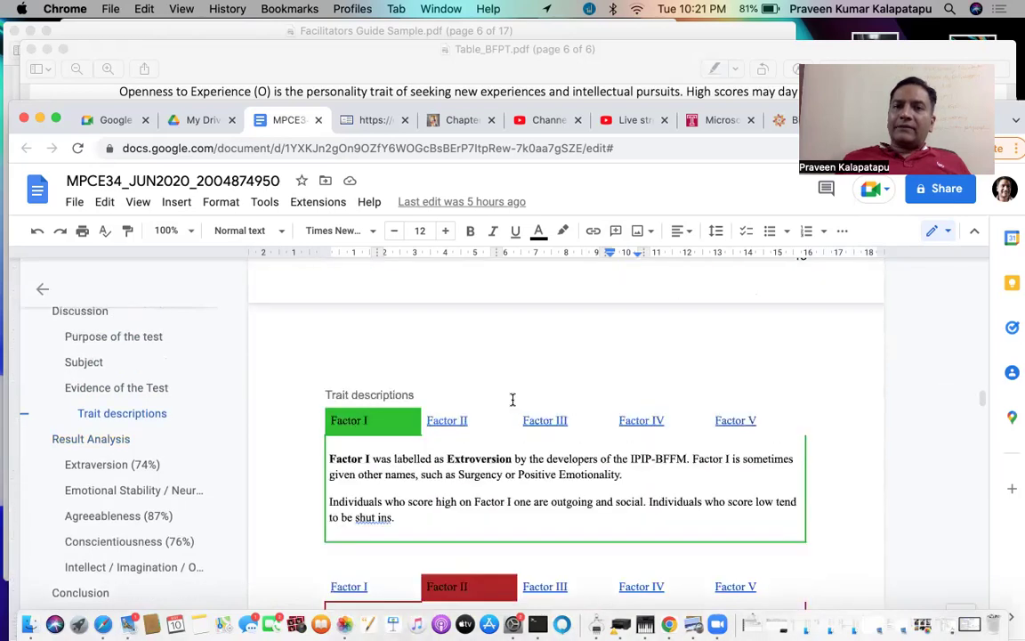
{"action": "scroll", "coordinate": [513, 399], "scroll_direction": "up", "scroll_amount": 20}
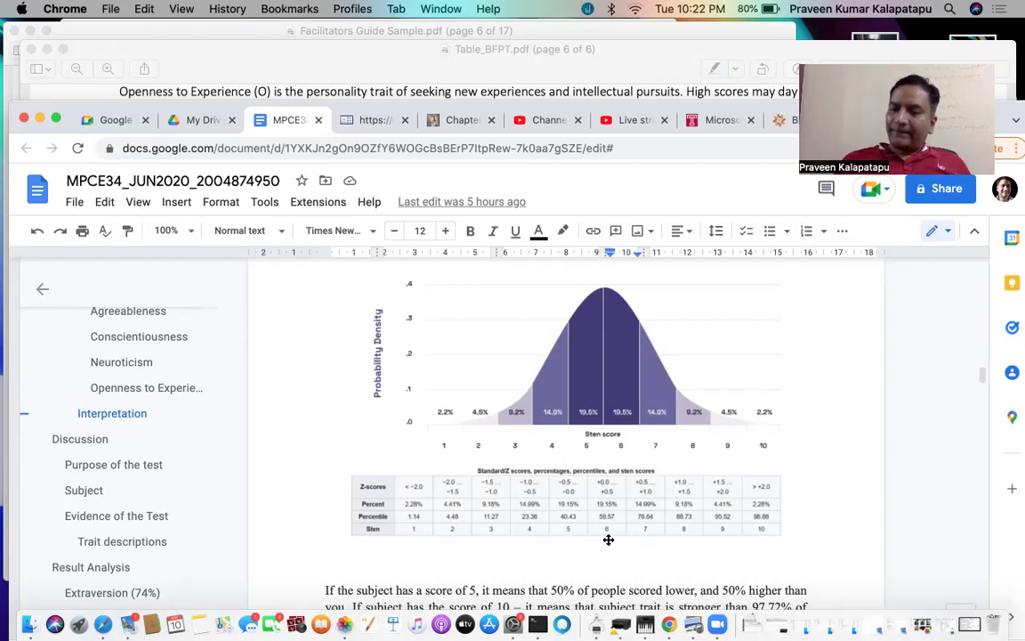
{"action": "scroll", "coordinate": [608, 540], "scroll_direction": "down", "scroll_amount": 15}
{"action": "scroll", "coordinate": [607, 540], "scroll_direction": "down", "scroll_amount": 15}
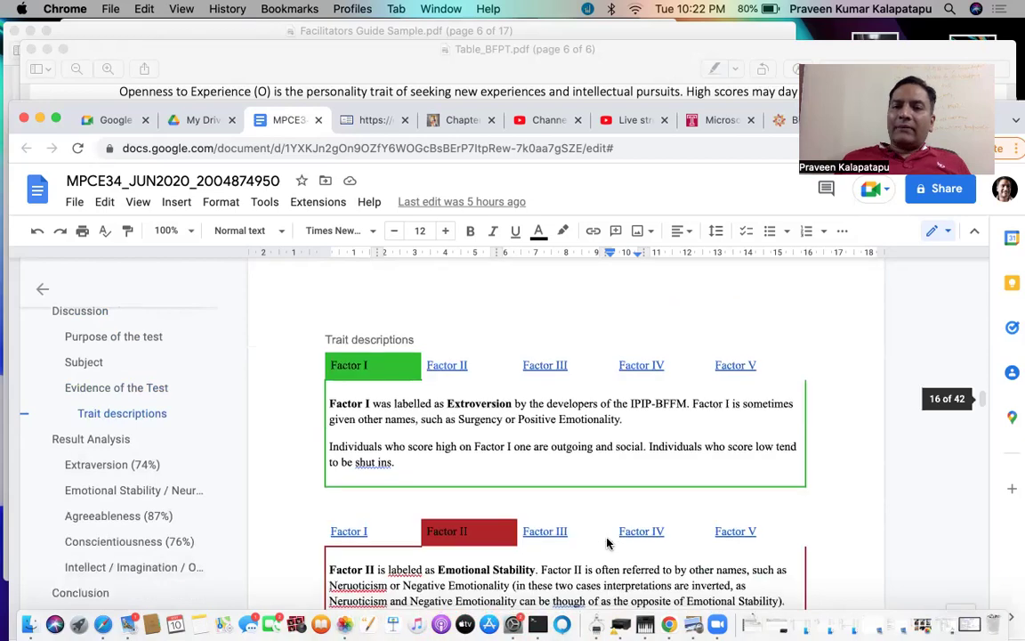
{"action": "scroll", "coordinate": [608, 539], "scroll_direction": "up", "scroll_amount": 5}
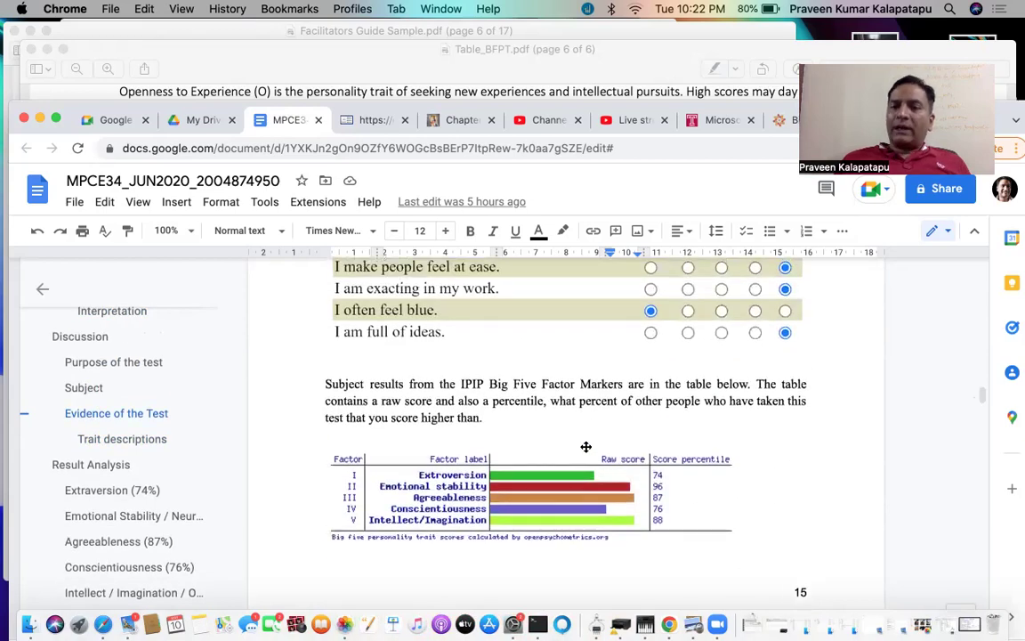
{"action": "scroll", "coordinate": [585, 447], "scroll_direction": "up", "scroll_amount": 15}
{"action": "scroll", "coordinate": [586, 447], "scroll_direction": "up", "scroll_amount": 2}
{"action": "scroll", "coordinate": [590, 455], "scroll_direction": "down", "scroll_amount": 4}
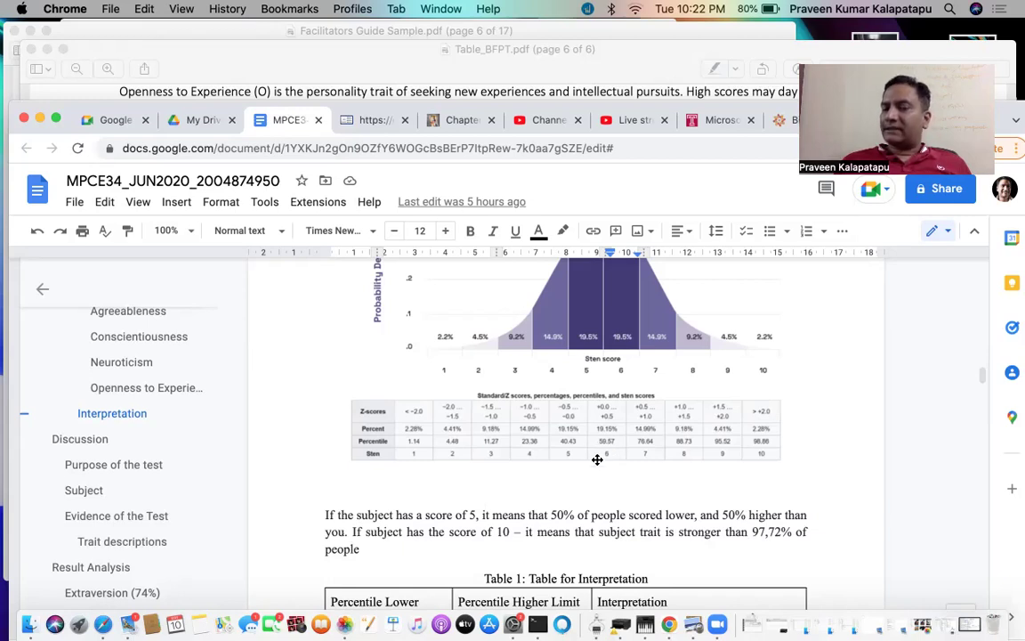
Go back to Table 2 and highlight the Extroversion percentile, then the Extroversion sten score
{"action": "scroll", "coordinate": [594, 485], "scroll_direction": "down", "scroll_amount": 10}
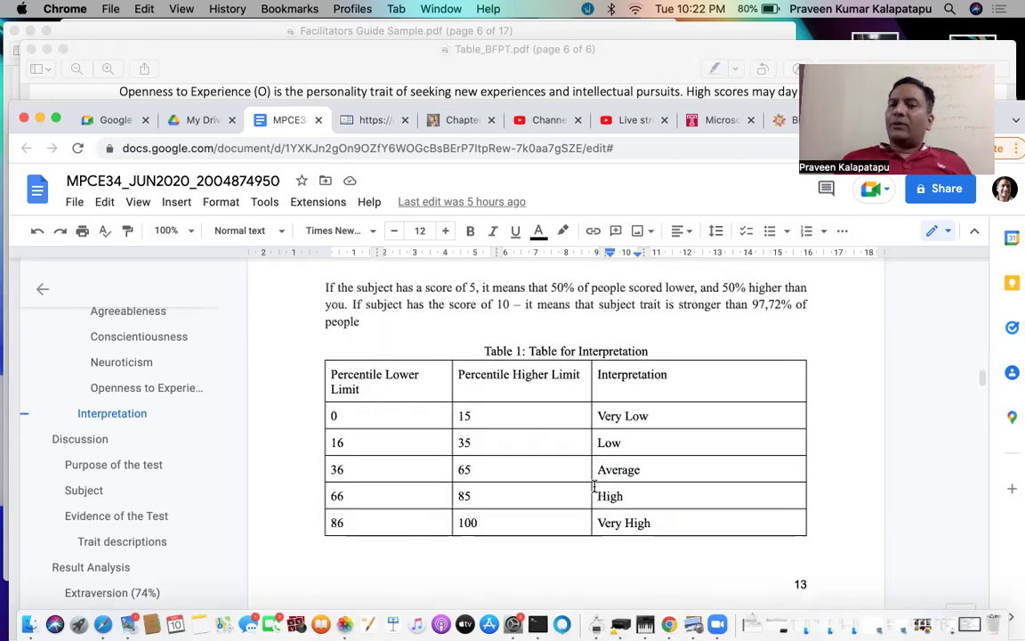
{"action": "scroll", "coordinate": [594, 485], "scroll_direction": "down", "scroll_amount": 10}
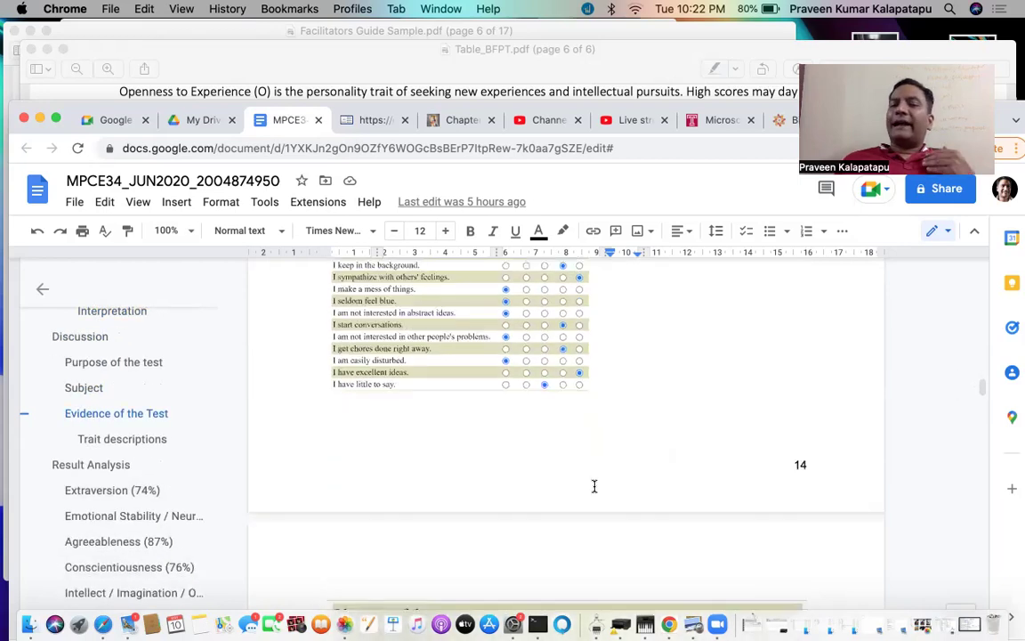
{"action": "scroll", "coordinate": [595, 486], "scroll_direction": "down", "scroll_amount": 15}
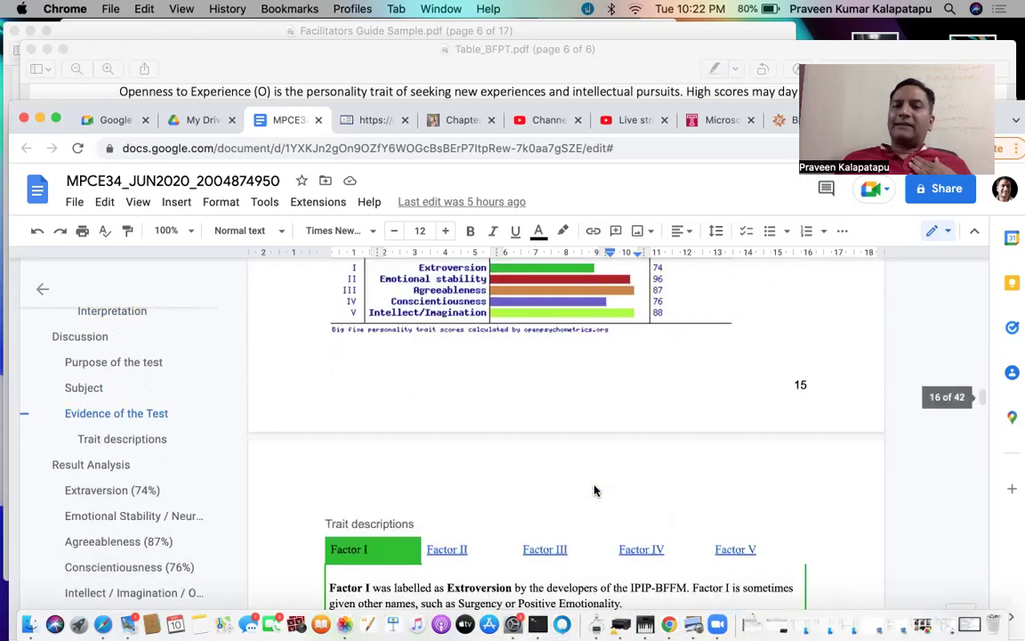
{"action": "scroll", "coordinate": [595, 489], "scroll_direction": "down", "scroll_amount": 15}
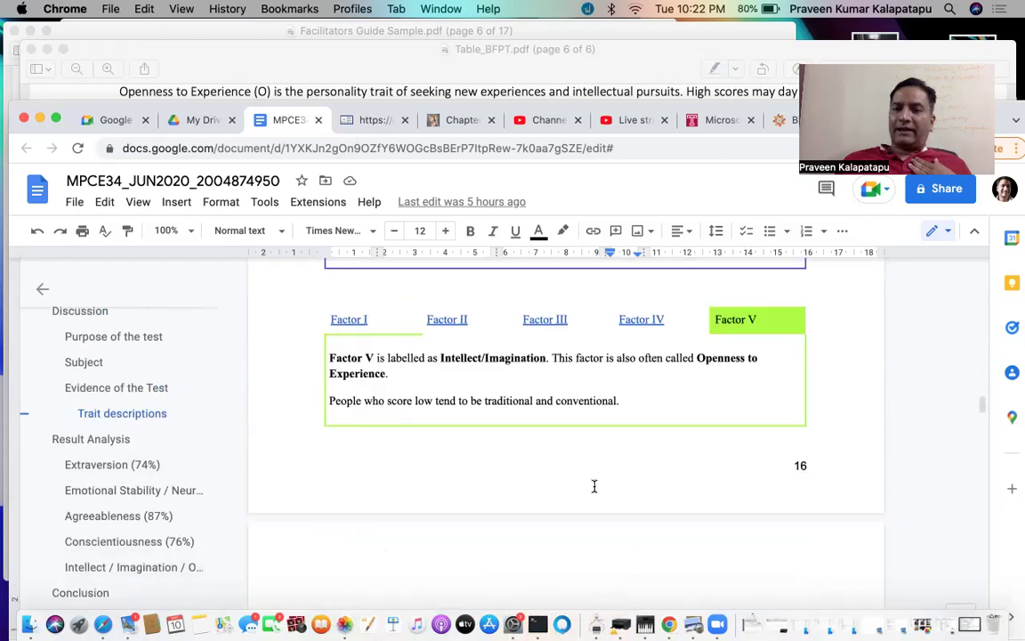
{"action": "scroll", "coordinate": [594, 487], "scroll_direction": "down", "scroll_amount": 2}
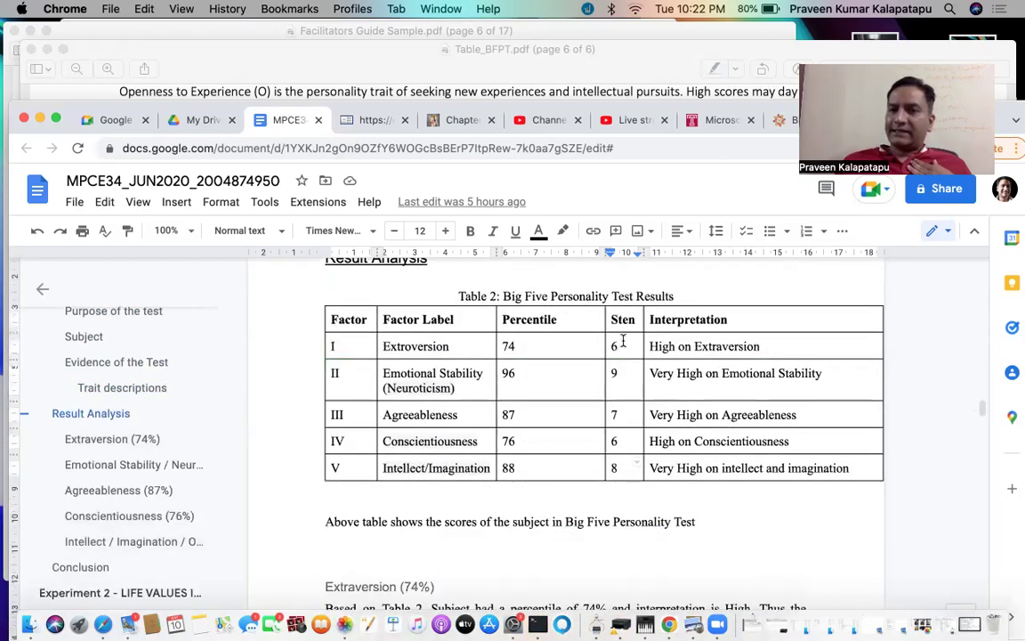
{"action": "left_click", "coordinate": [621, 458]}
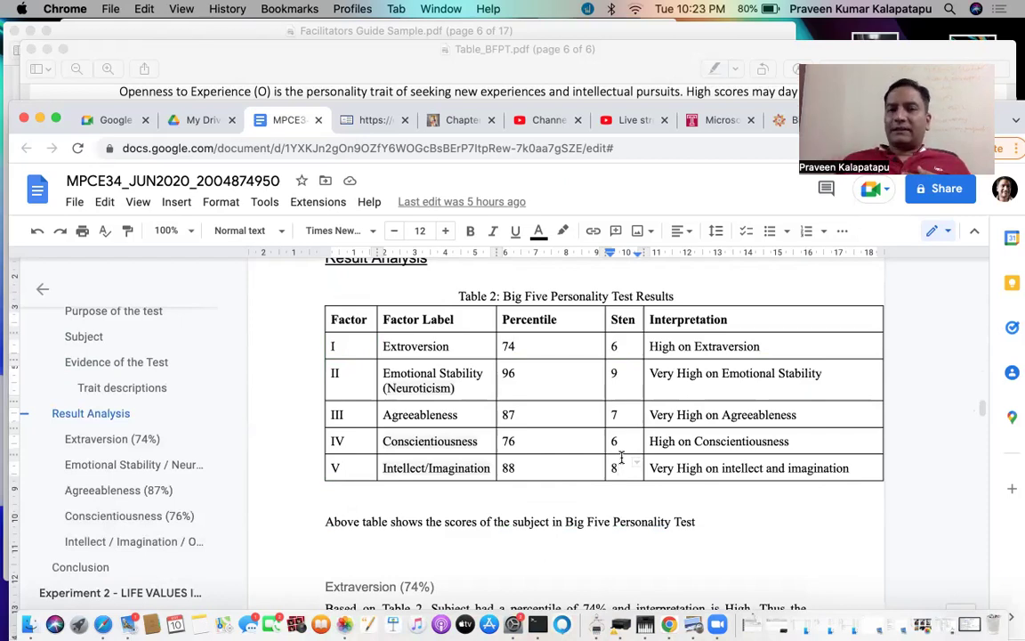
{"action": "double_click", "coordinate": [508, 346]}
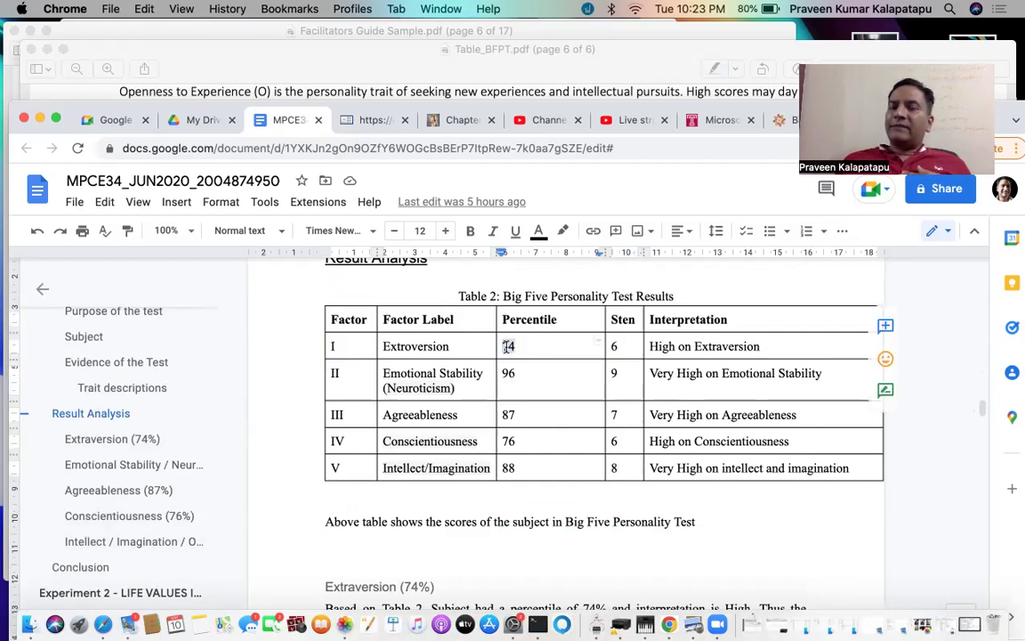
{"action": "left_click", "coordinate": [614, 346]}
{"action": "double_click", "coordinate": [614, 346]}
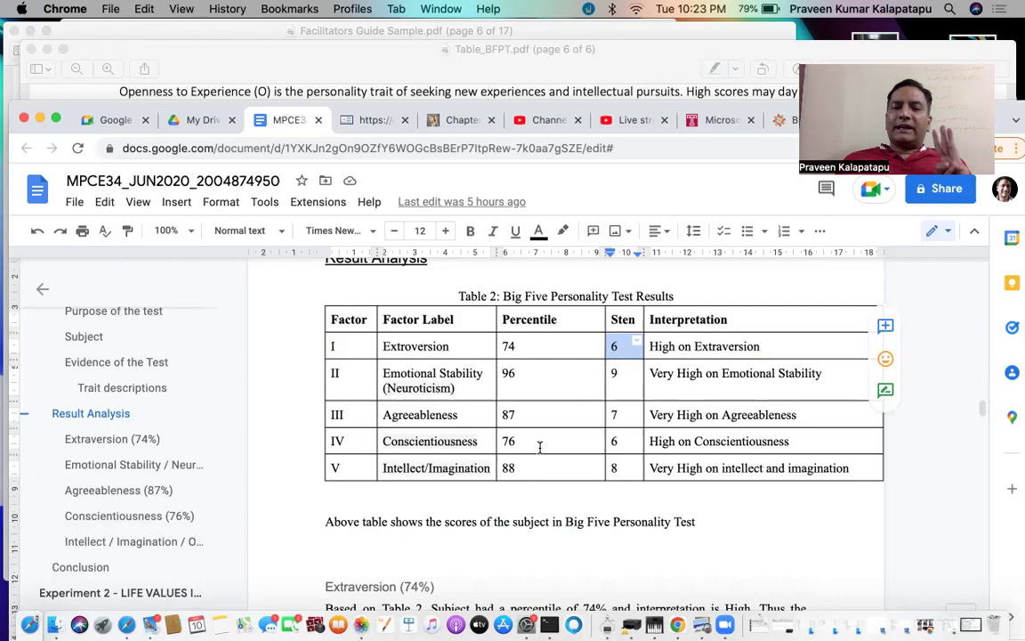
Highlight the "than 73 individuals" comparison in the Extraversion analysis and check the paragraph against Table 2
{"action": "scroll", "coordinate": [540, 447], "scroll_direction": "down", "scroll_amount": 5}
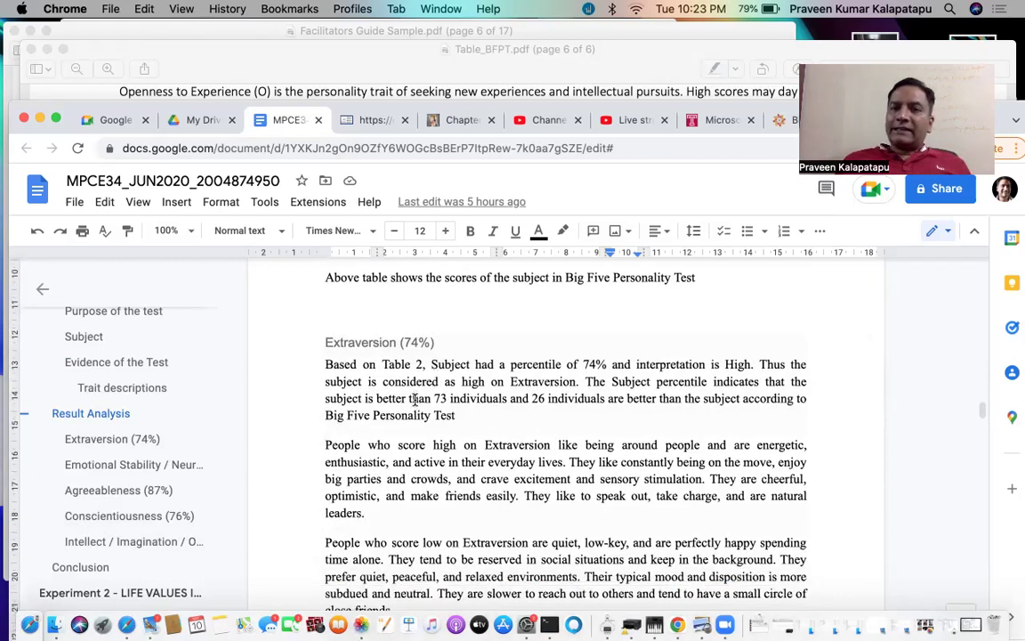
{"action": "left_click_drag", "start_coordinate": [409, 400], "coordinate": [521, 399]}
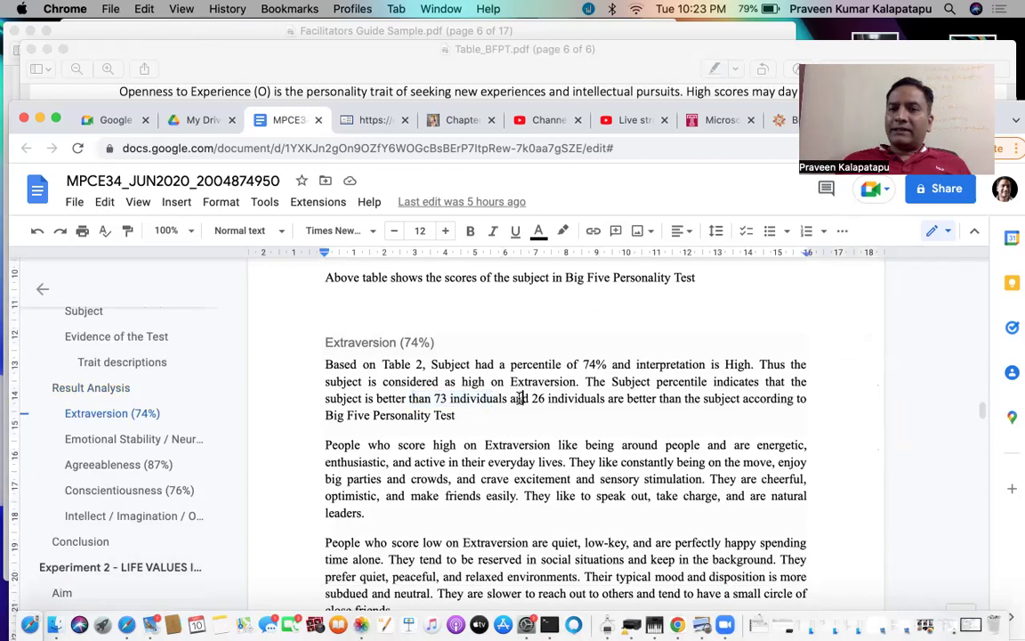
{"action": "scroll", "coordinate": [520, 399], "scroll_direction": "up", "scroll_amount": 5}
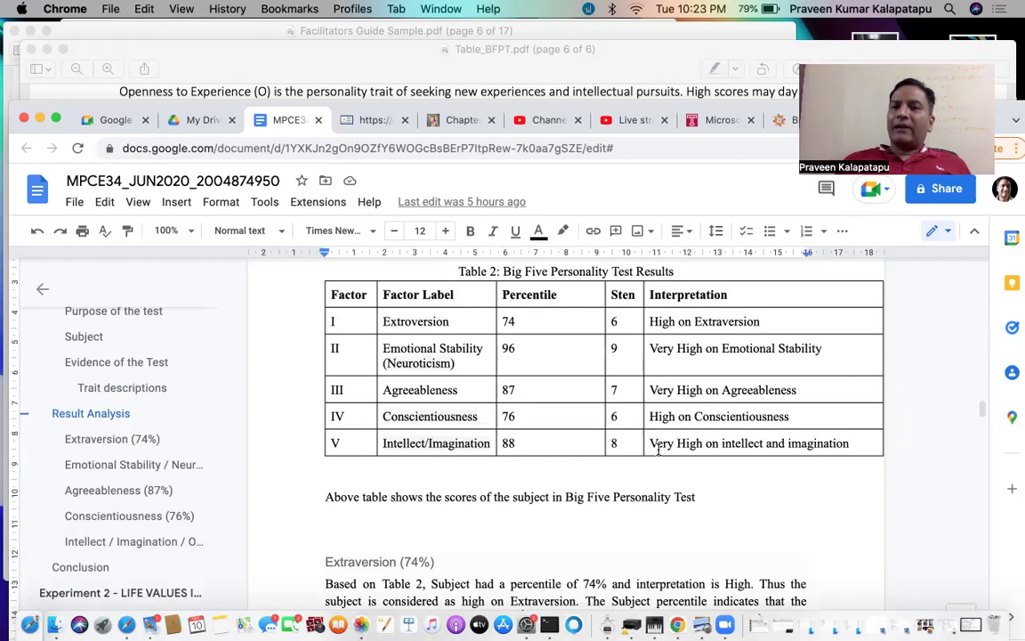
{"action": "scroll", "coordinate": [658, 451], "scroll_direction": "down", "scroll_amount": 4}
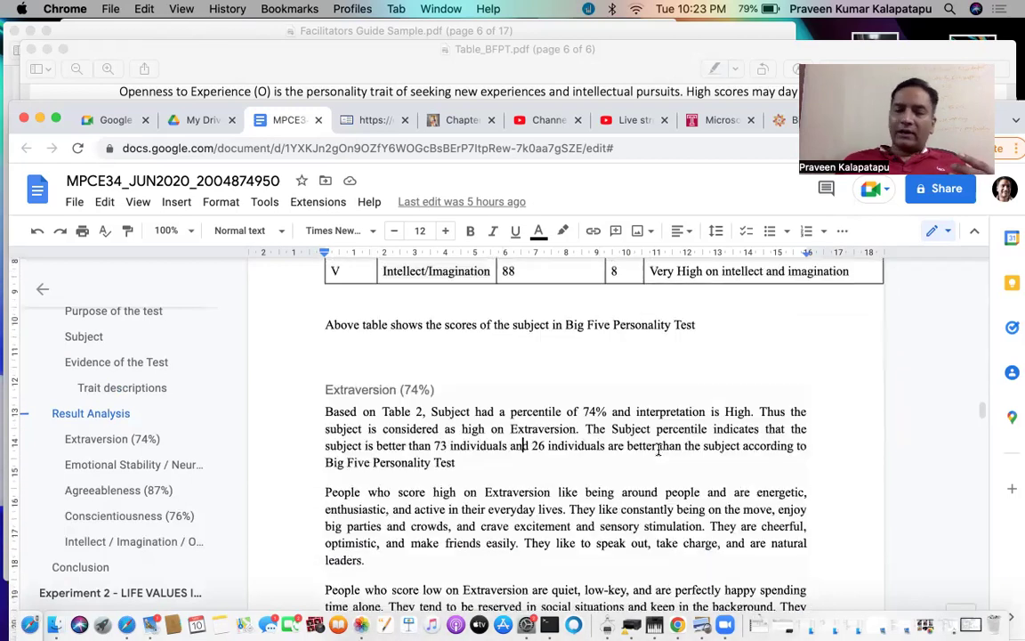
Review the Extraversion analysis, Table 2 and the answered questionnaire under Evidence of the Test
{"action": "scroll", "coordinate": [658, 452], "scroll_direction": "down", "scroll_amount": 3}
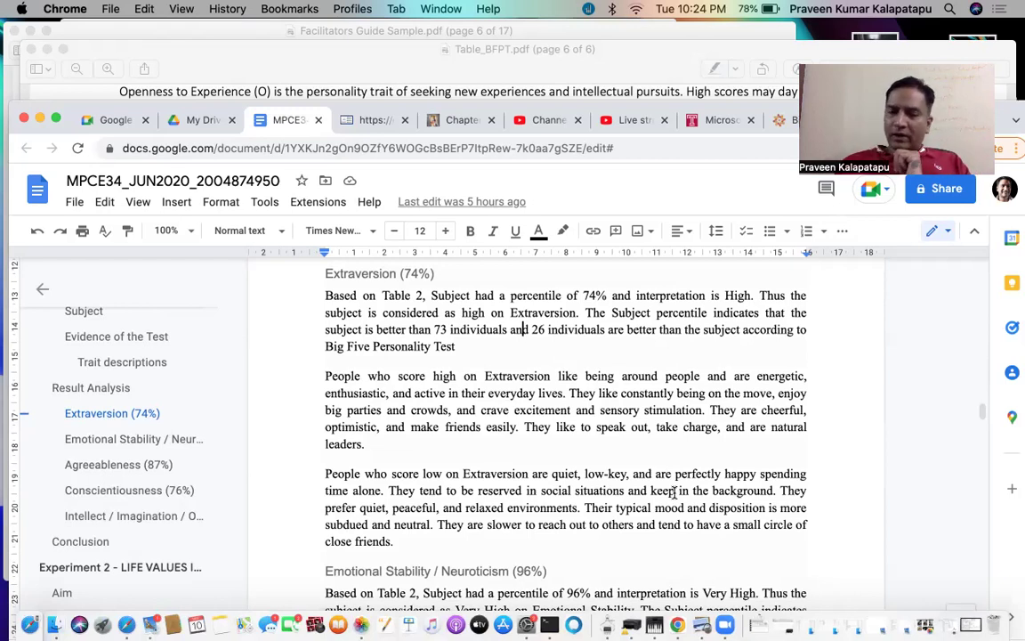
{"action": "scroll", "coordinate": [523, 356], "scroll_direction": "up", "scroll_amount": 5}
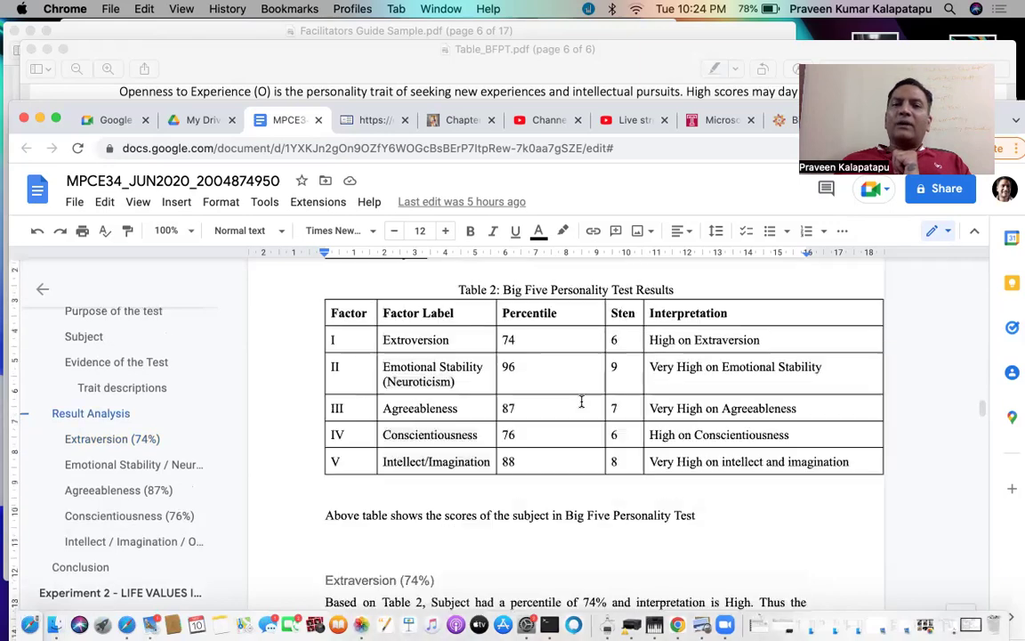
{"action": "scroll", "coordinate": [581, 401], "scroll_direction": "up", "scroll_amount": 20}
{"action": "scroll", "coordinate": [582, 401], "scroll_direction": "up", "scroll_amount": 15}
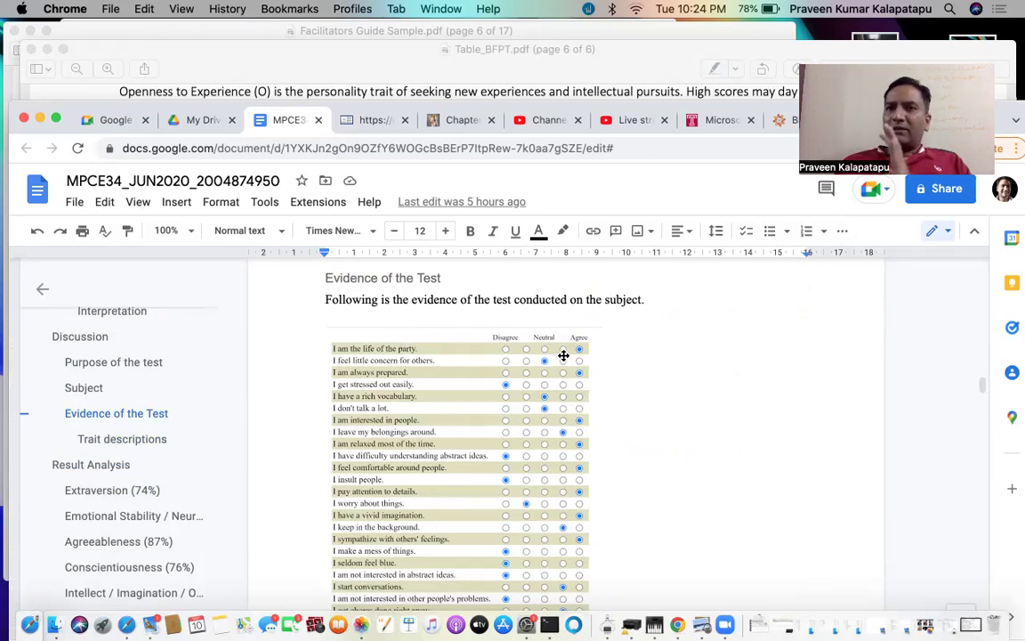
Open the BFPT Completed Example in Table_BFPT.pdf and highlight statements 1 and 2, checking the answer marked for each
{"action": "left_click", "coordinate": [720, 120]}
{"action": "scroll", "coordinate": [491, 433], "scroll_direction": "up", "scroll_amount": 15}
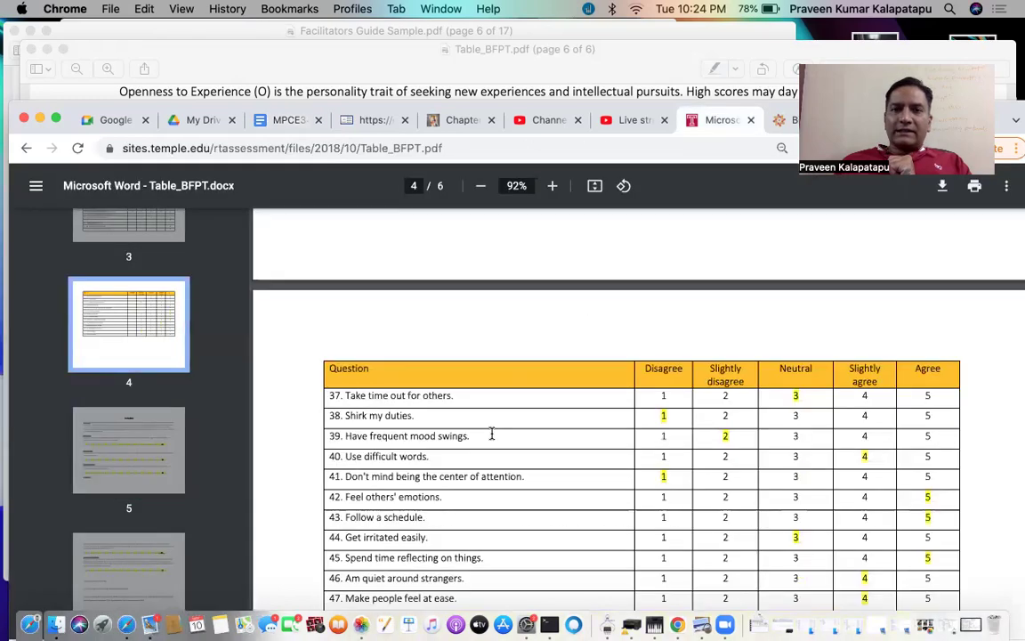
{"action": "scroll", "coordinate": [492, 433], "scroll_direction": "up", "scroll_amount": 10}
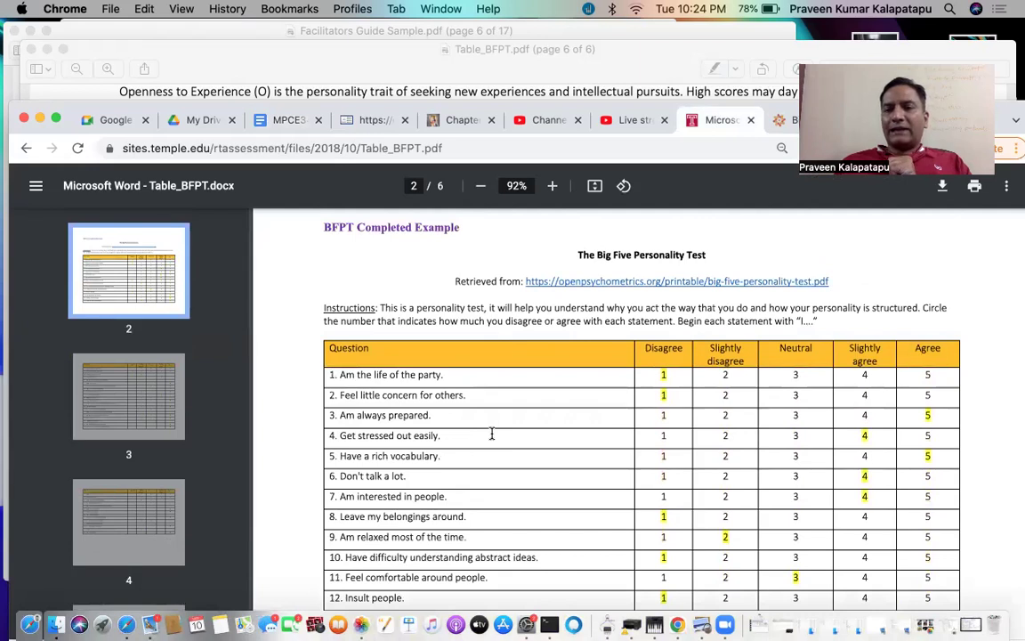
{"action": "left_click_drag", "start_coordinate": [339, 375], "coordinate": [444, 373]}
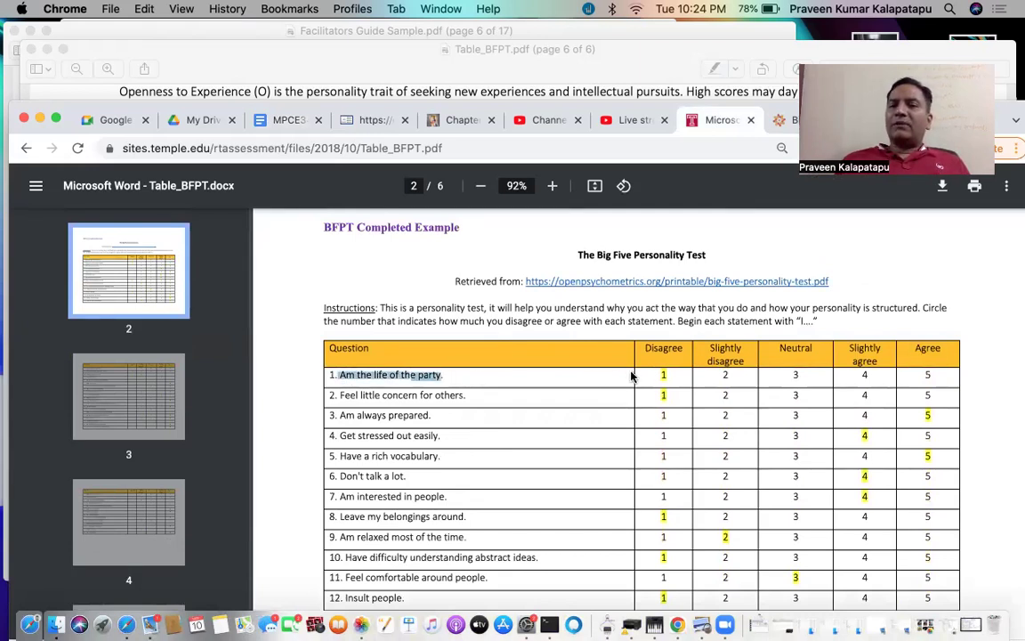
{"action": "left_click", "coordinate": [669, 375]}
{"action": "left_click_drag", "start_coordinate": [344, 395], "coordinate": [417, 395]}
{"action": "left_click", "coordinate": [666, 397]}
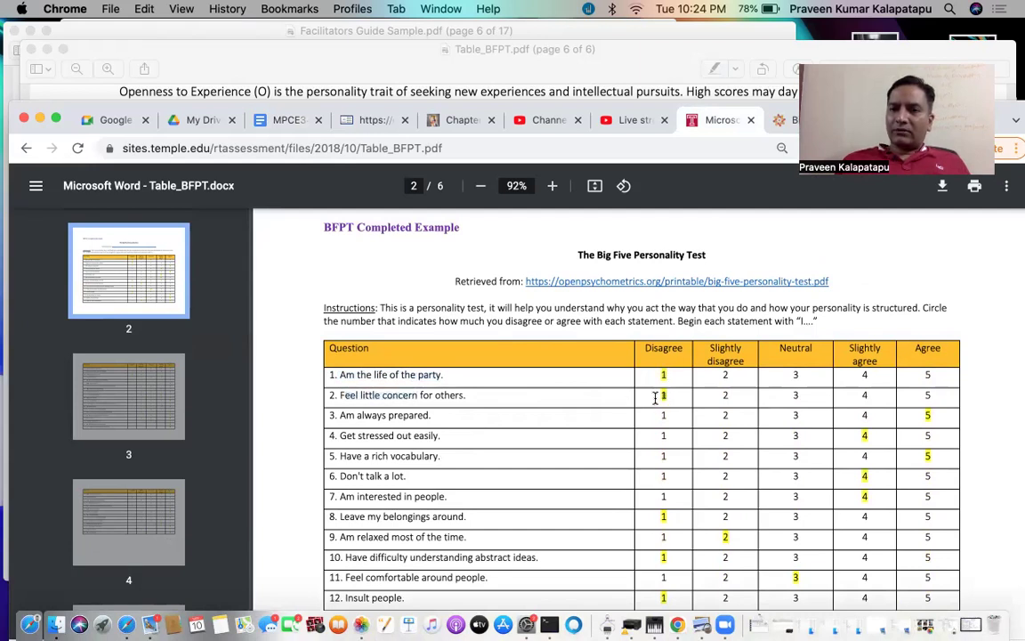
Highlight statement 6, "Don't talk a lot", check its answer, and highlight the block of statements 1 to 6
{"action": "left_click_drag", "start_coordinate": [340, 478], "coordinate": [397, 478]}
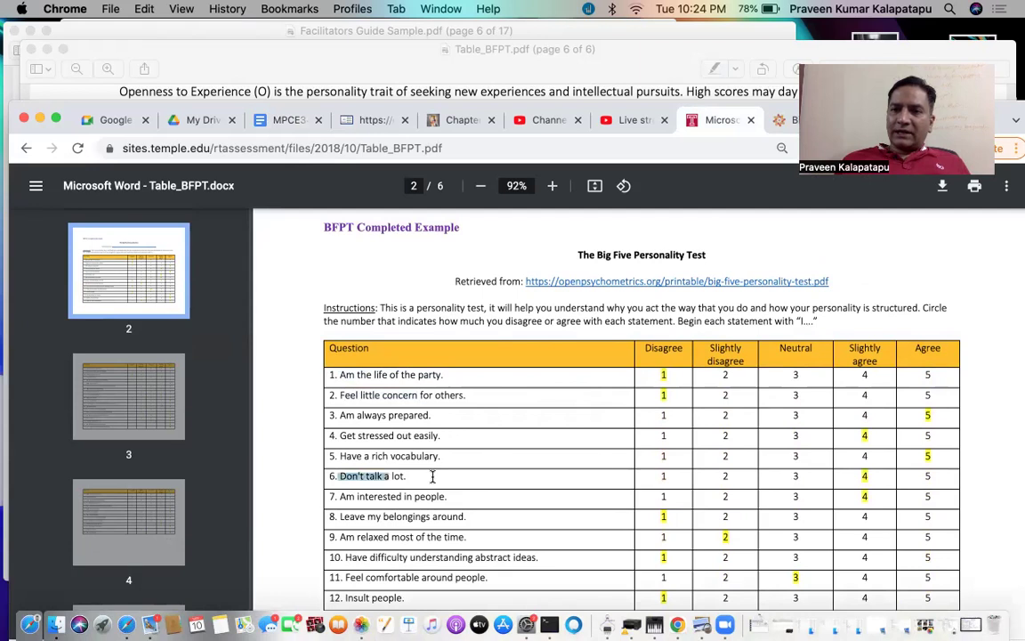
{"action": "left_click", "coordinate": [864, 478]}
{"action": "left_click_drag", "start_coordinate": [864, 478], "coordinate": [342, 374]}
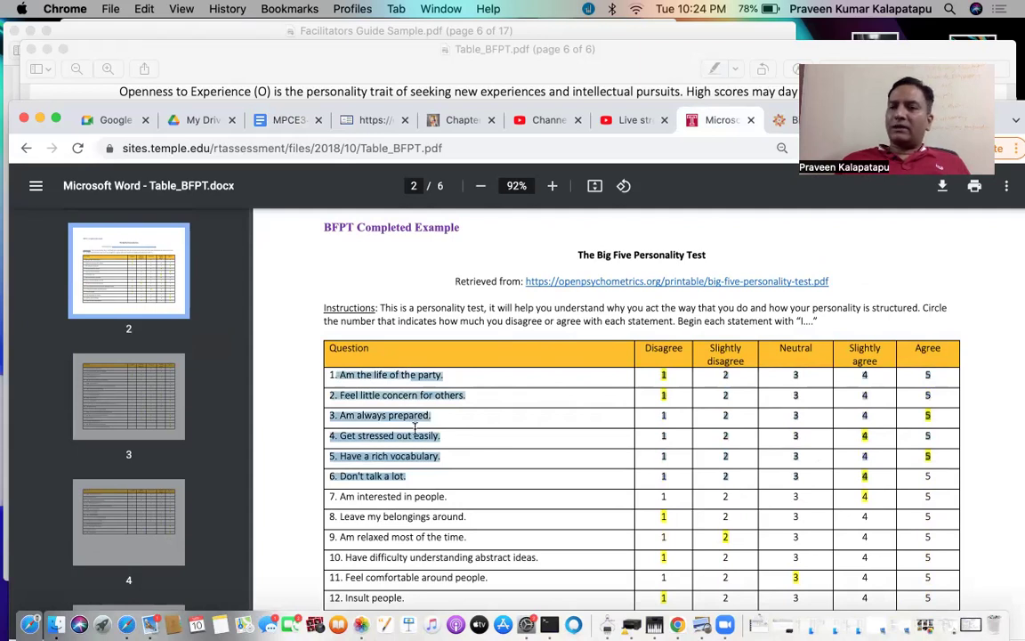
Go to the Scoring Sheet on page 5 and highlight the complete Extroversion formula, then clear the highlight
{"action": "scroll", "coordinate": [414, 429], "scroll_direction": "down", "scroll_amount": 3}
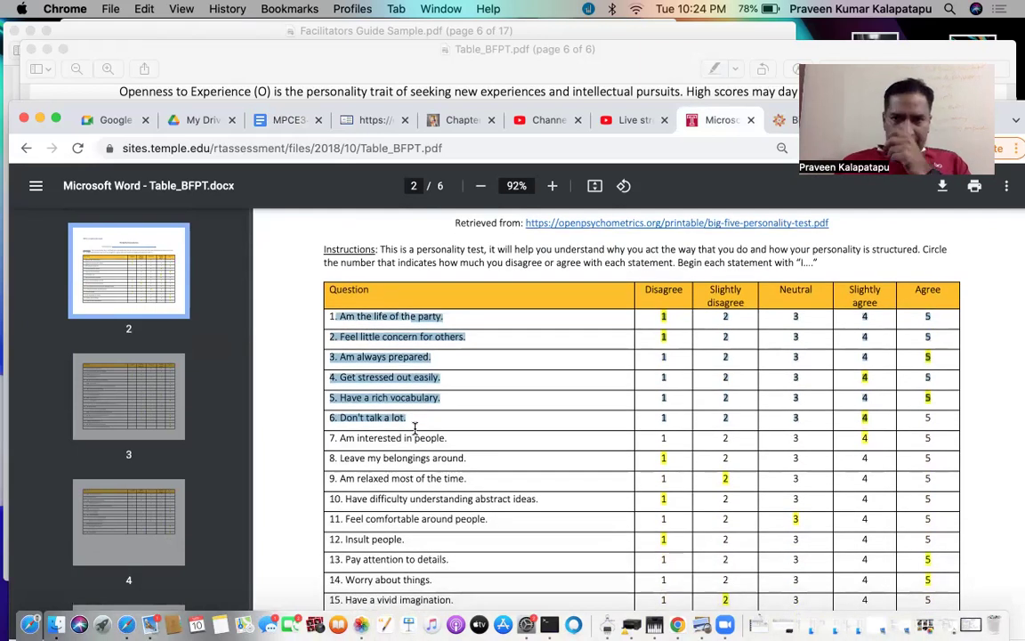
{"action": "scroll", "coordinate": [415, 429], "scroll_direction": "down", "scroll_amount": 10}
{"action": "scroll", "coordinate": [414, 430], "scroll_direction": "down", "scroll_amount": 15}
{"action": "scroll", "coordinate": [415, 430], "scroll_direction": "down", "scroll_amount": 8}
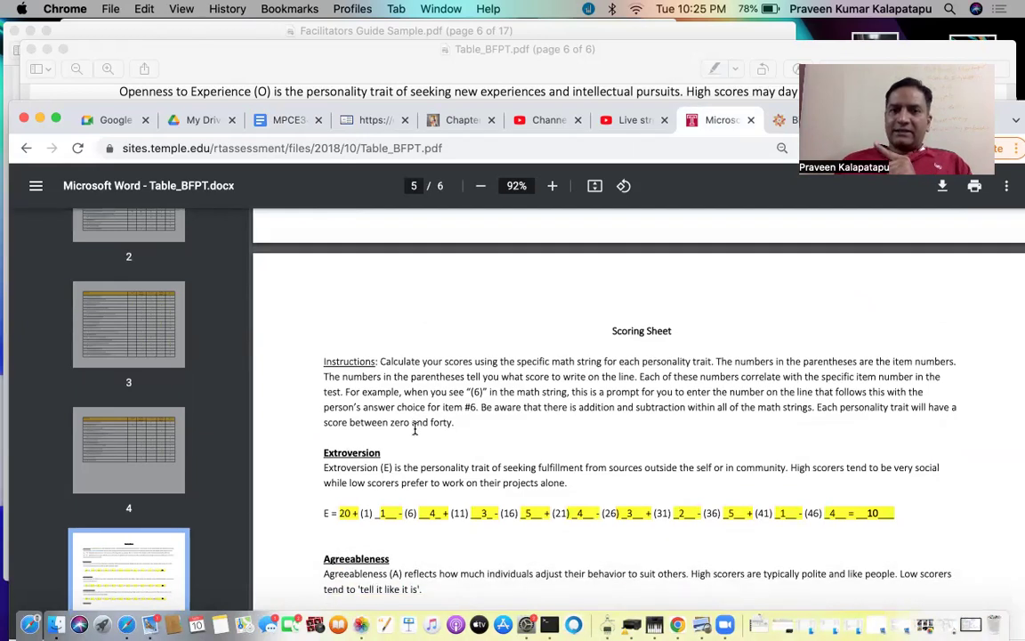
{"action": "scroll", "coordinate": [415, 430], "scroll_direction": "down", "scroll_amount": 3}
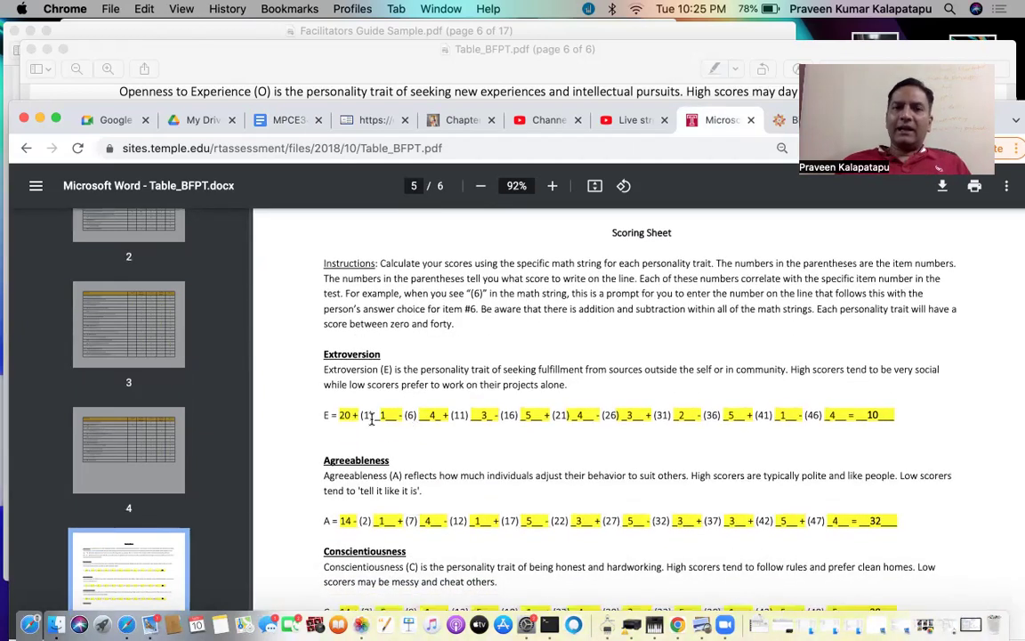
{"action": "left_click_drag", "start_coordinate": [322, 414], "coordinate": [895, 415]}
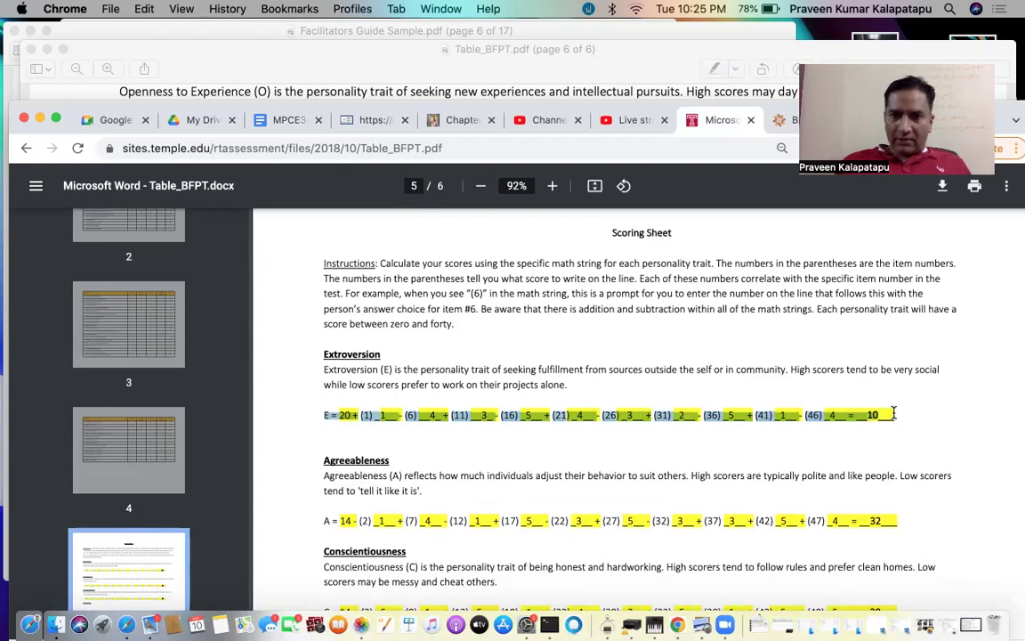
{"action": "left_click", "coordinate": [541, 452]}
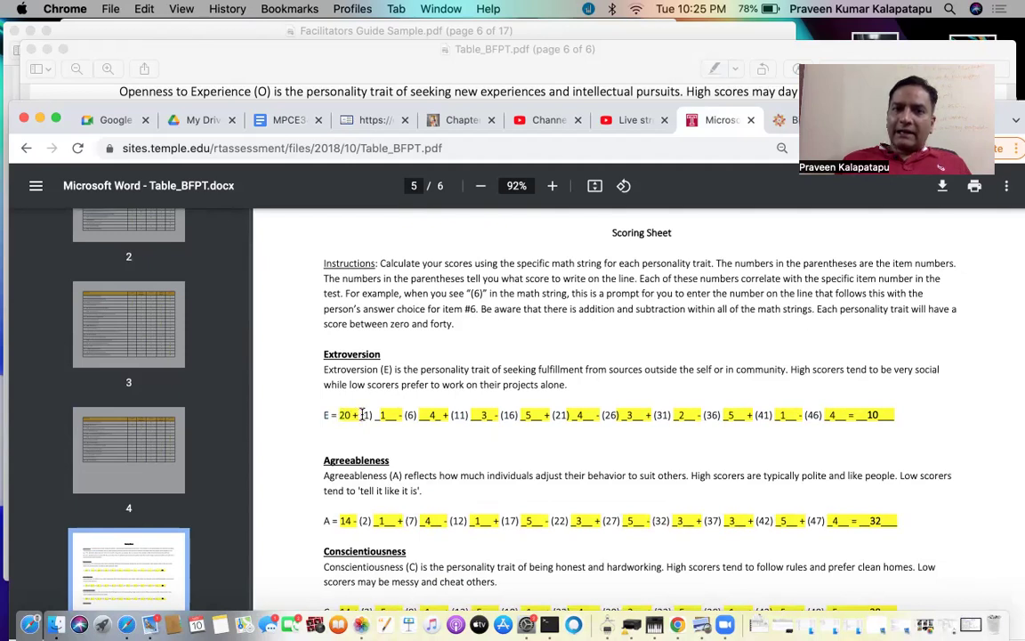
Highlight the item numbers from (1) to (21) in the Extroversion formula, then point to item (2) in the Agreeableness formula
{"action": "left_click_drag", "start_coordinate": [360, 414], "coordinate": [375, 417]}
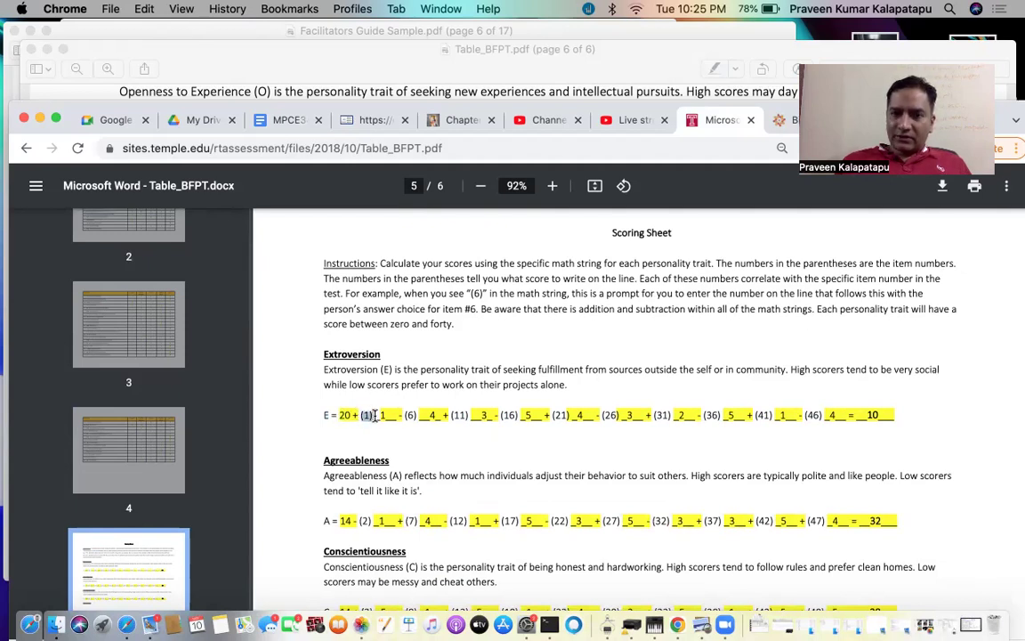
{"action": "left_click_drag", "start_coordinate": [404, 415], "coordinate": [467, 416]}
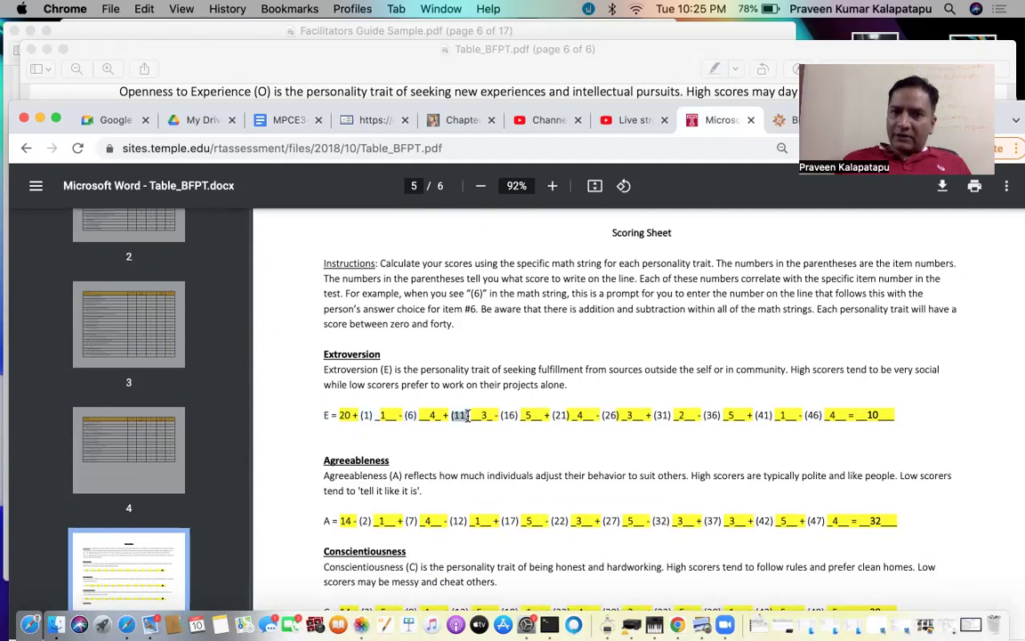
{"action": "left_click_drag", "start_coordinate": [500, 414], "coordinate": [567, 416]}
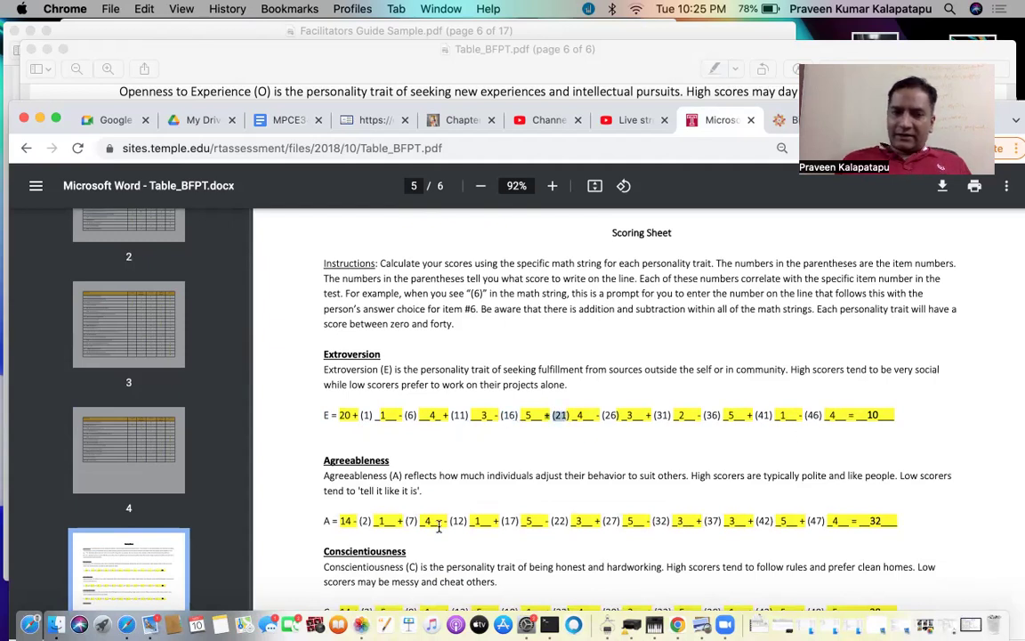
{"action": "left_click", "coordinate": [363, 521]}
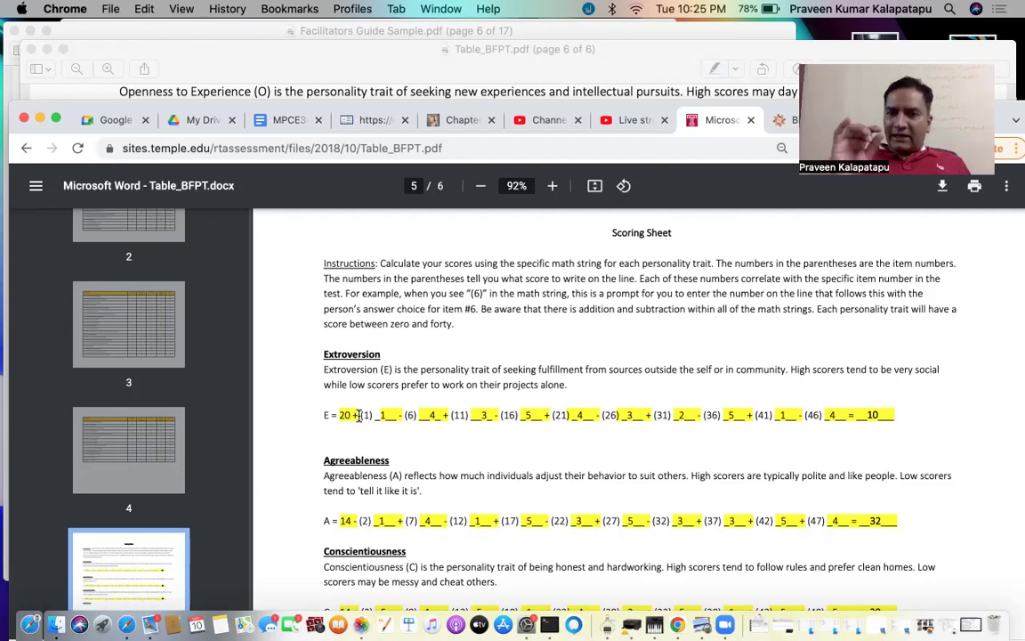
Highlight item (1) and its answer in the Extroversion formula, then highlight item (6)
{"action": "left_click_drag", "start_coordinate": [362, 415], "coordinate": [379, 429]}
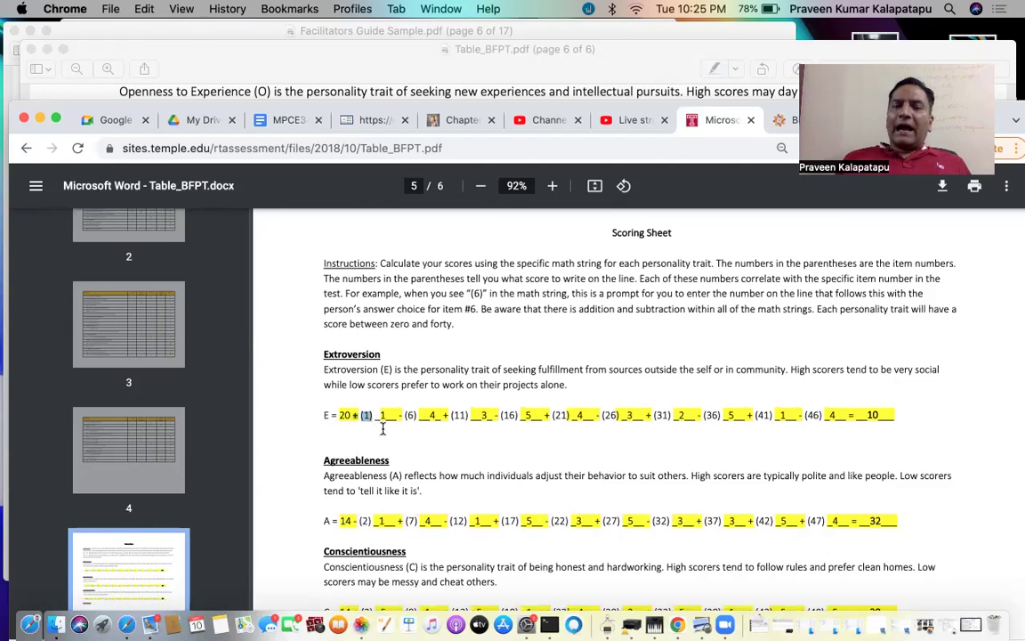
{"action": "left_click", "coordinate": [378, 414]}
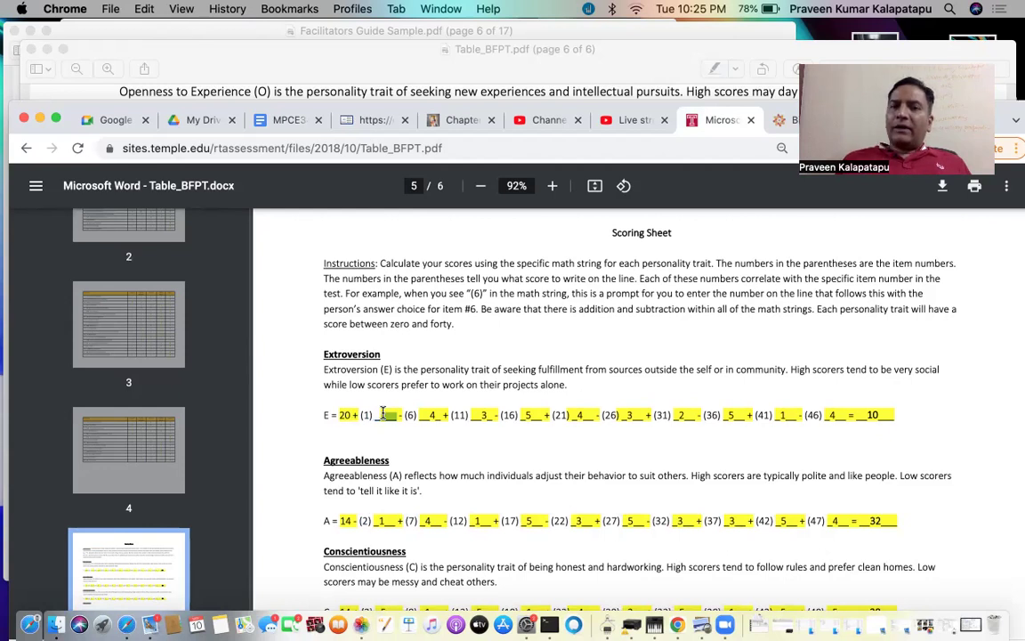
{"action": "type", "text": "1"}
{"action": "double_click", "coordinate": [416, 415]}
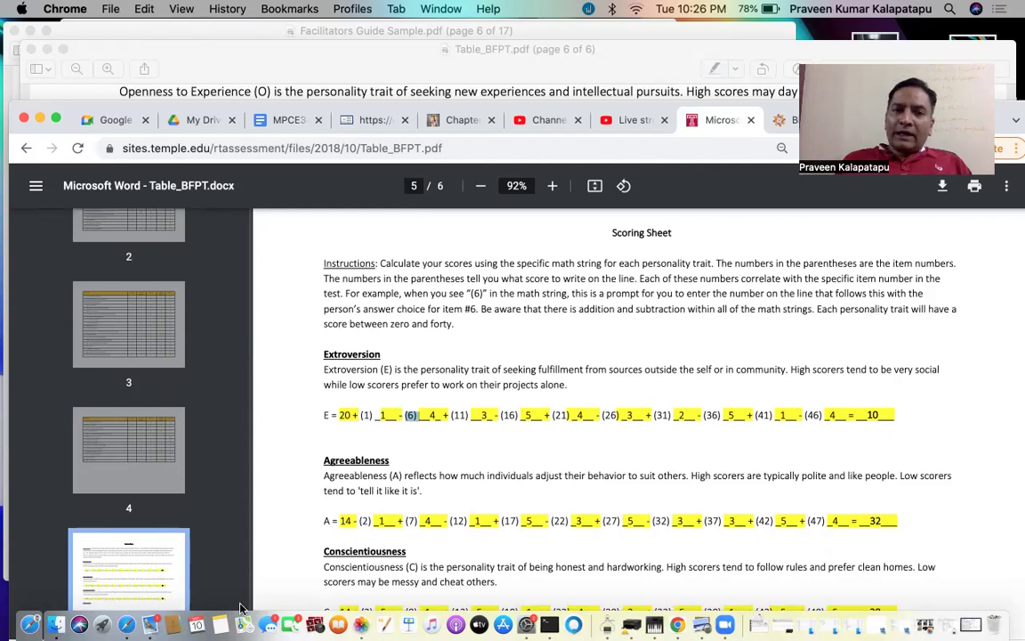
{"action": "left_click", "coordinate": [220, 623]}
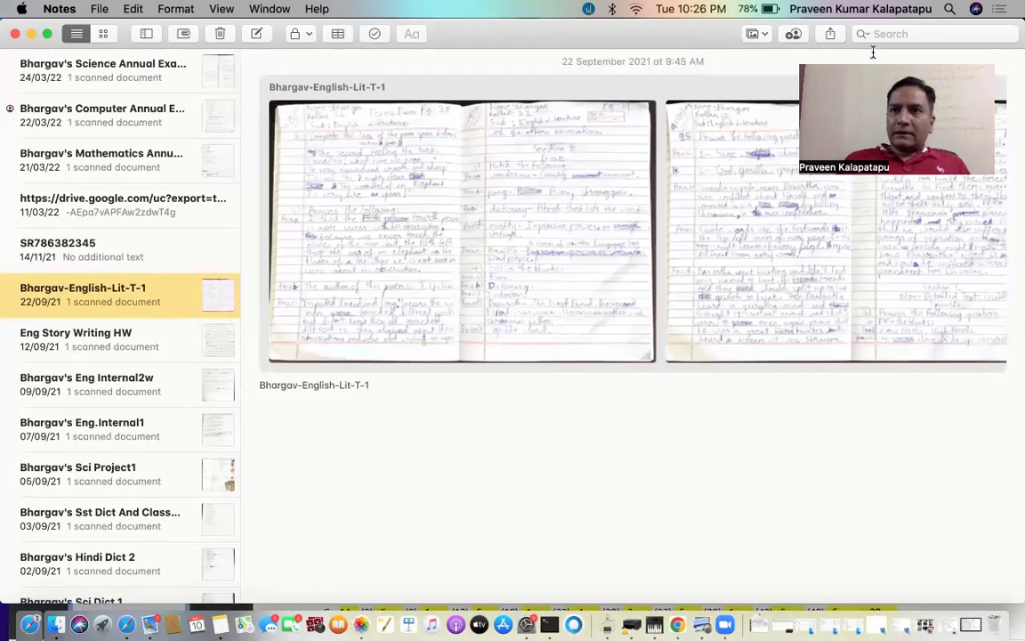
{"action": "left_click", "coordinate": [698, 182]}
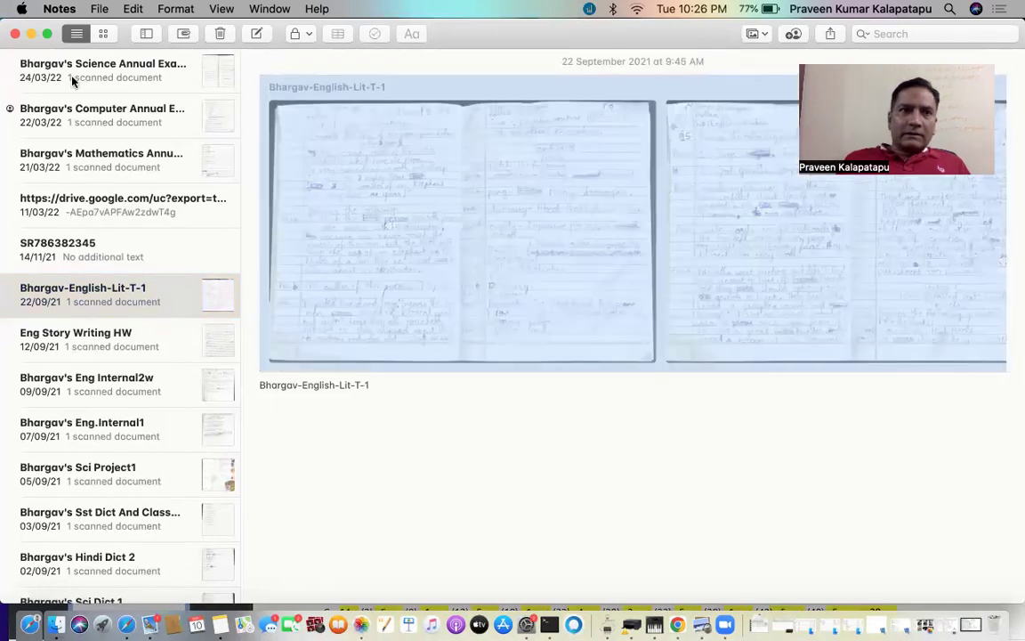
{"action": "left_click", "coordinate": [72, 78]}
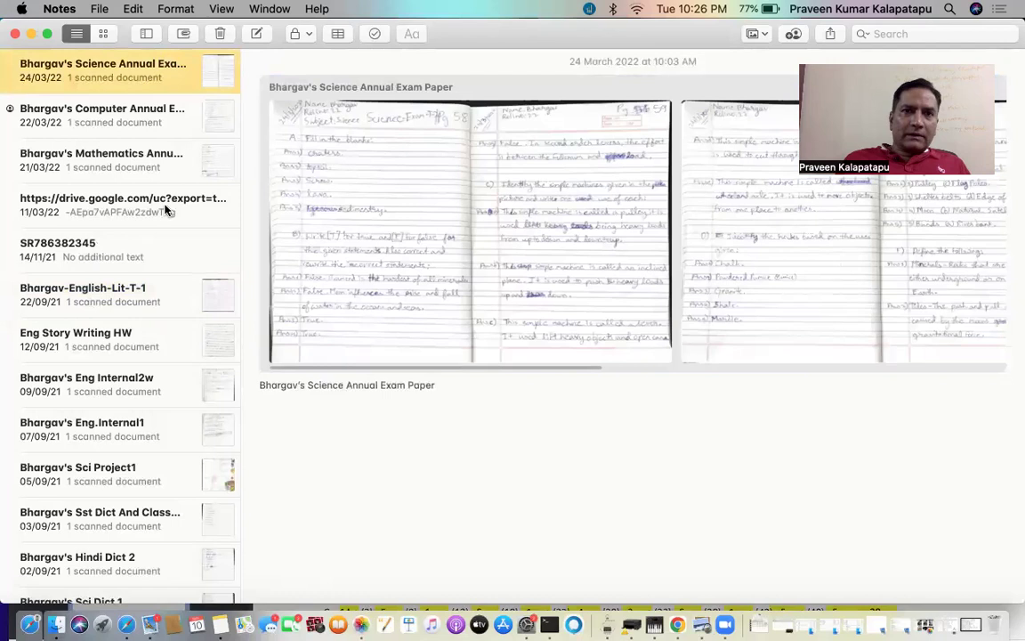
{"action": "left_click", "coordinate": [13, 34]}
{"action": "left_click", "coordinate": [359, 569]}
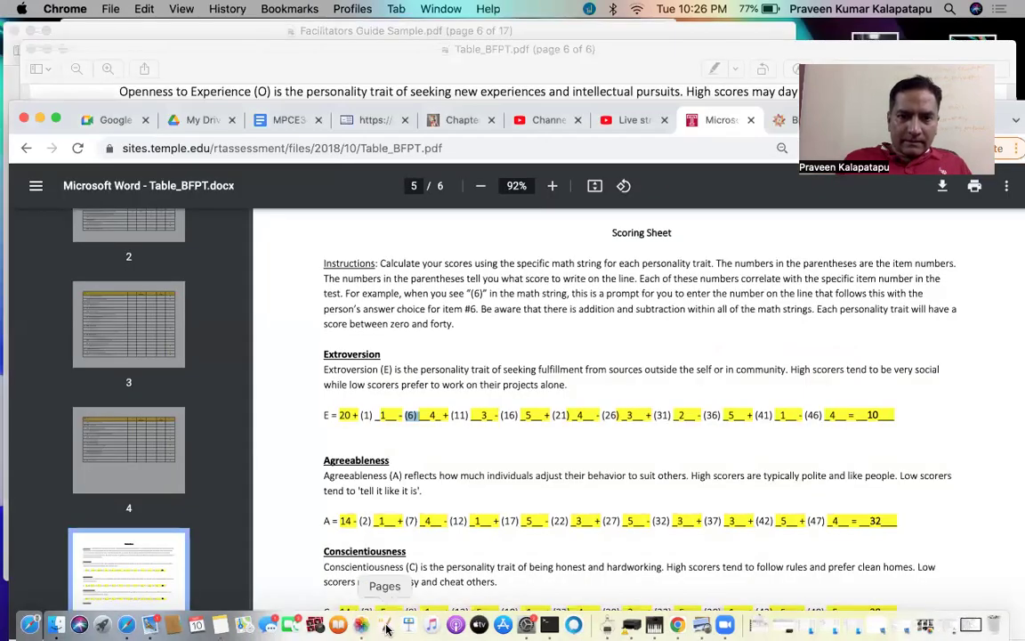
Switch to Notes and open the note dated 02/09/18 that contains the VolumeMute action code
{"action": "left_click", "coordinate": [222, 627]}
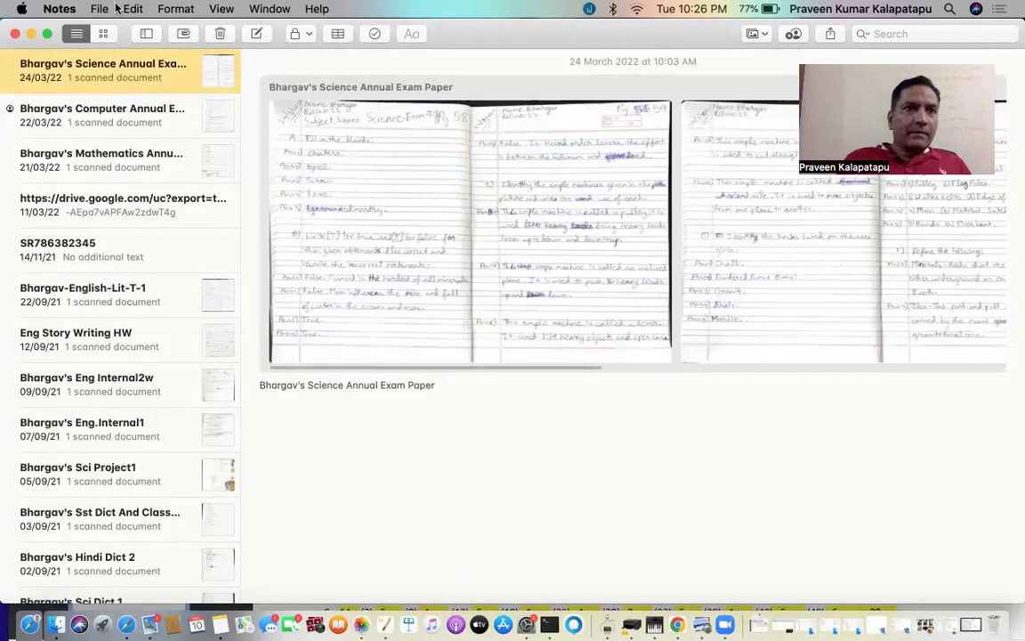
{"action": "left_click", "coordinate": [58, 10]}
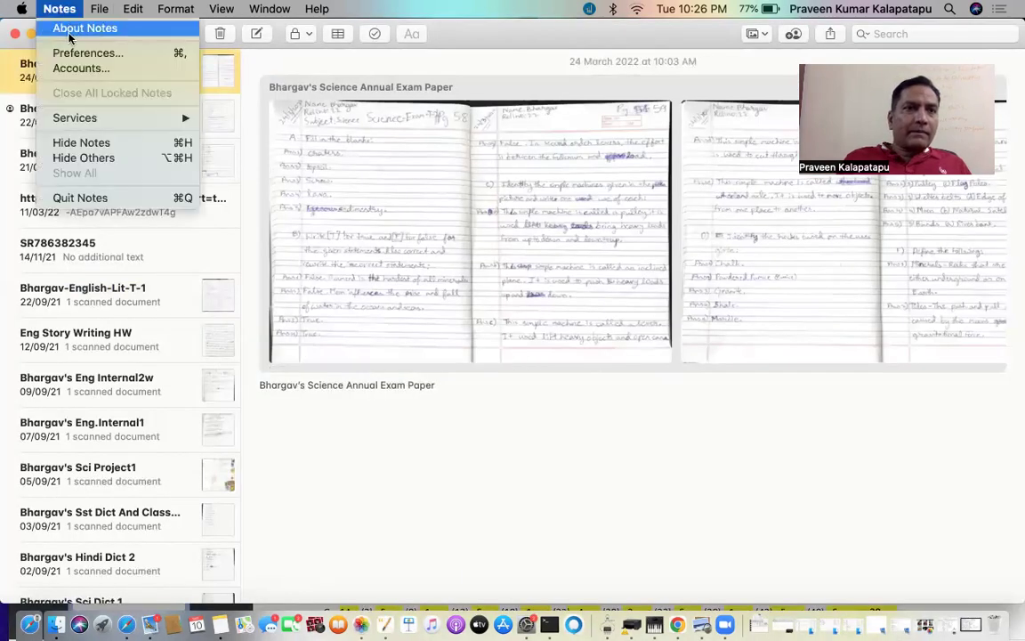
{"action": "left_click", "coordinate": [355, 432]}
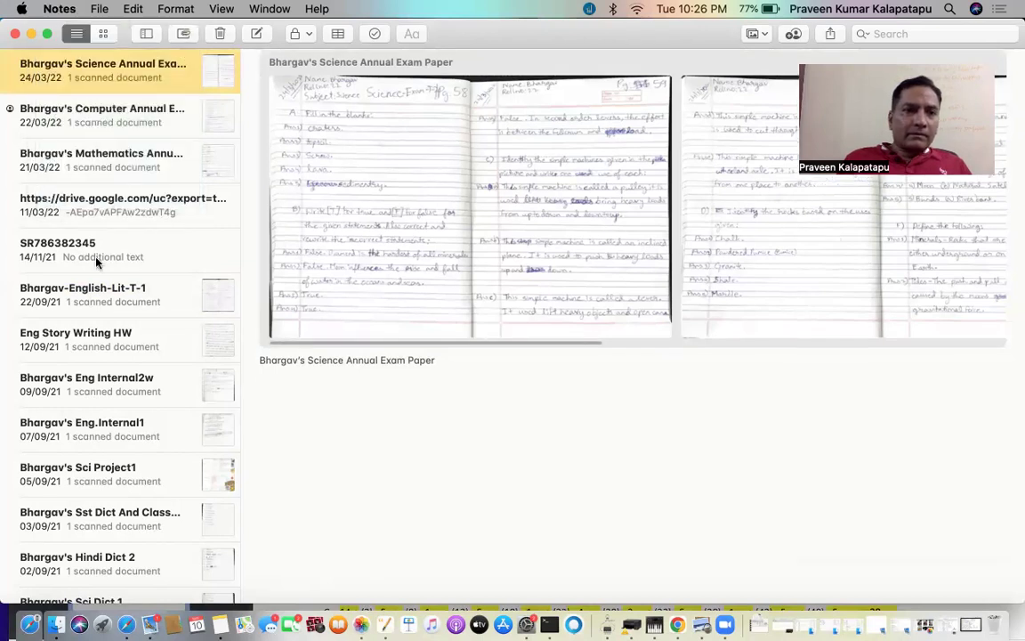
{"action": "scroll", "coordinate": [68, 324], "scroll_direction": "down", "scroll_amount": 20}
{"action": "scroll", "coordinate": [85, 457], "scroll_direction": "down", "scroll_amount": 20}
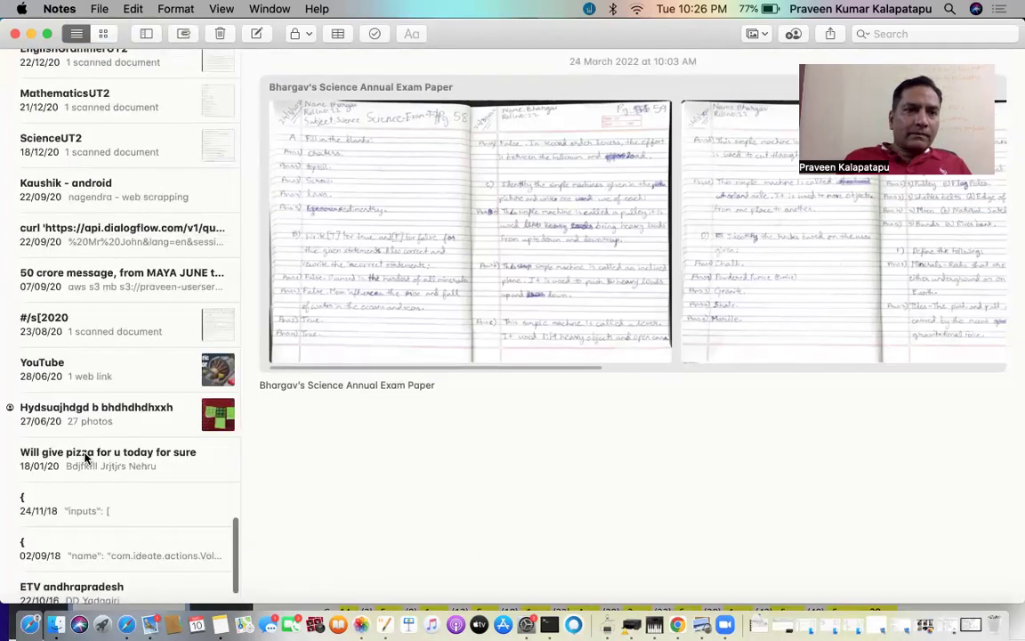
{"action": "left_click", "coordinate": [102, 496]}
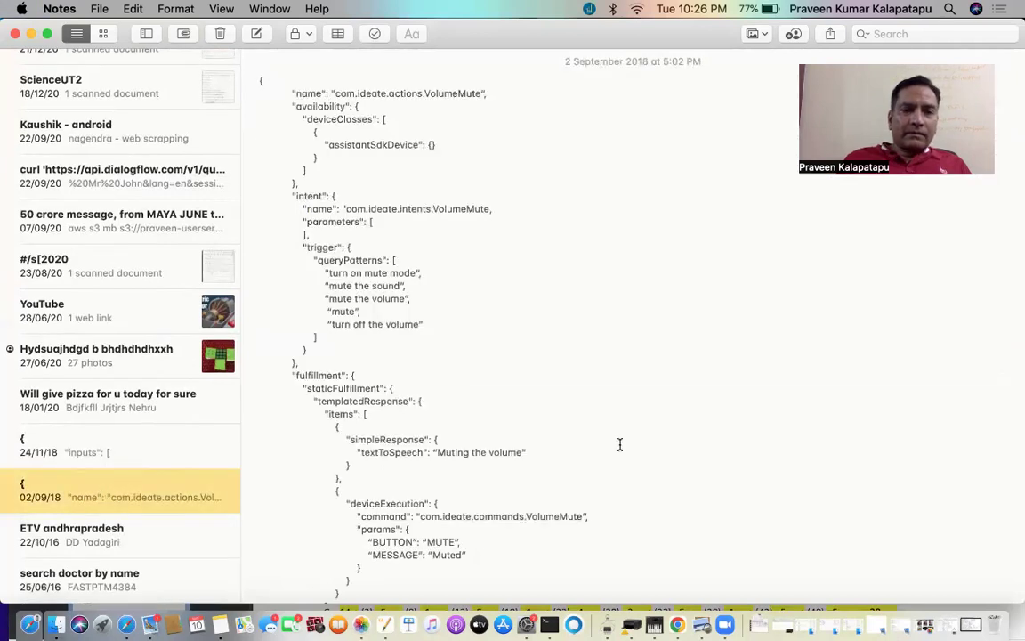
Add blank lines below the code at the end of the note and enter "Q1 = 1"
{"action": "scroll", "coordinate": [620, 444], "scroll_direction": "down", "scroll_amount": 5}
{"action": "left_click", "coordinate": [377, 565]}
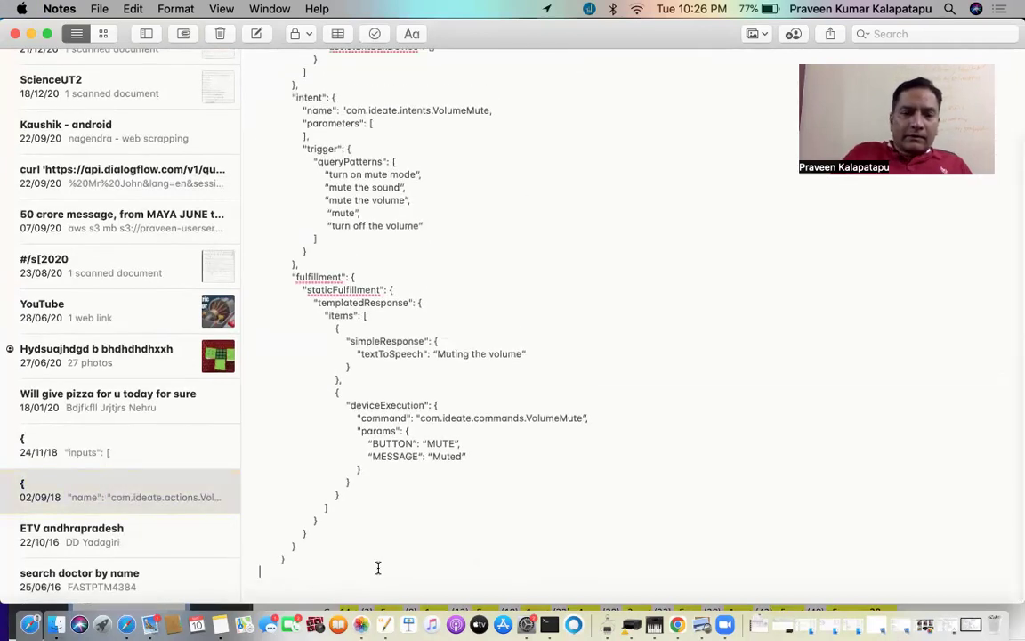
{"action": "key", "text": "Return"}
{"action": "key", "text": "Return"}
{"action": "key", "text": "Return"}
{"action": "key", "text": "Return"}
{"action": "key", "text": "Return"}
{"action": "key", "text": "Return"}
{"action": "key", "text": "Return"}
{"action": "key", "text": "Return"}
{"action": "key", "text": "Return"}
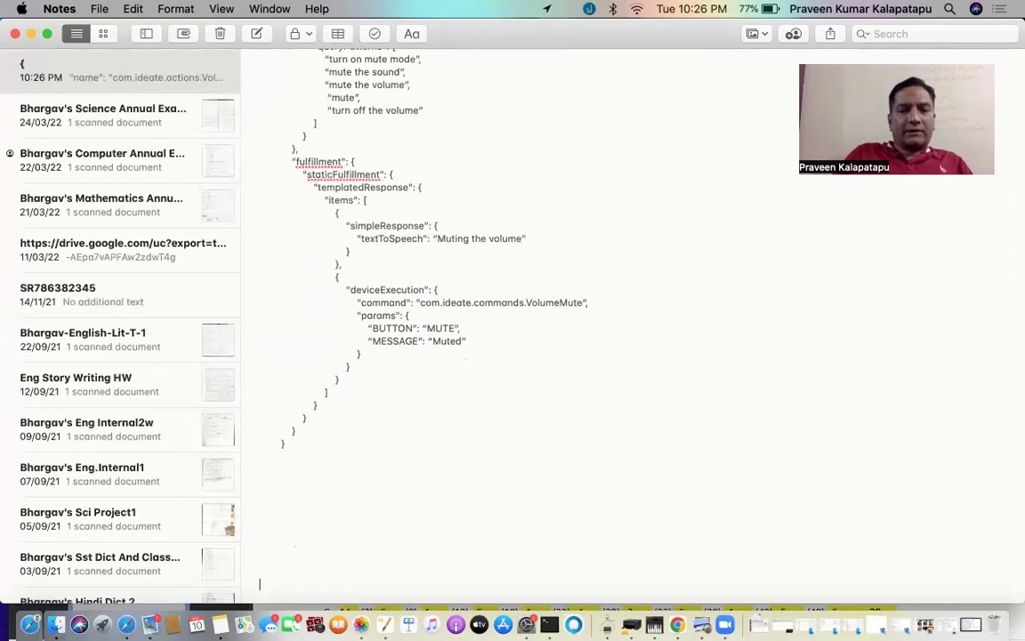
{"action": "type", "text": "E"}
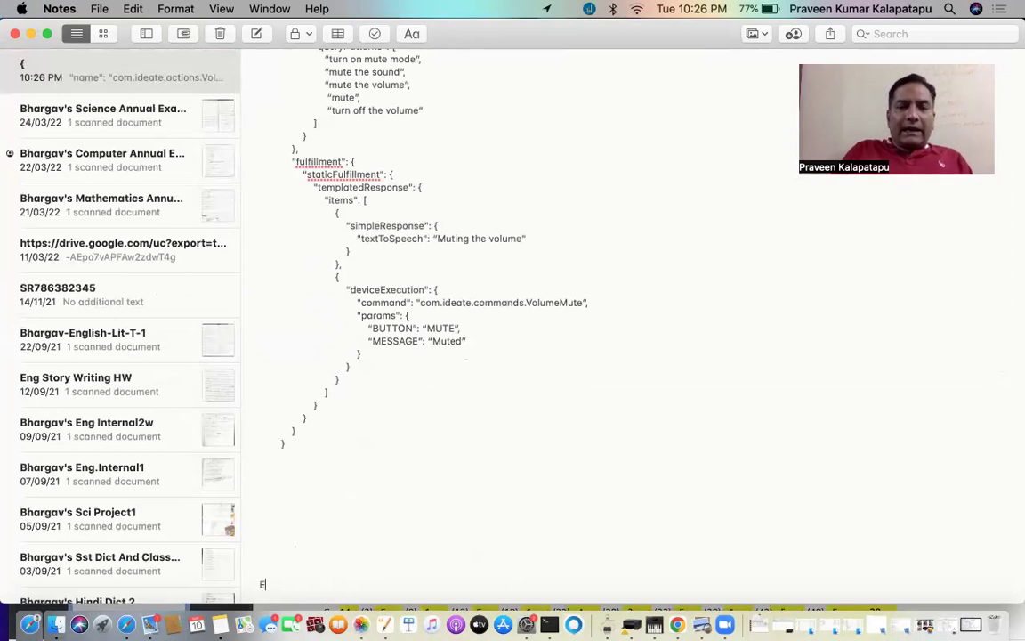
{"action": "type", "text": "Q1"}
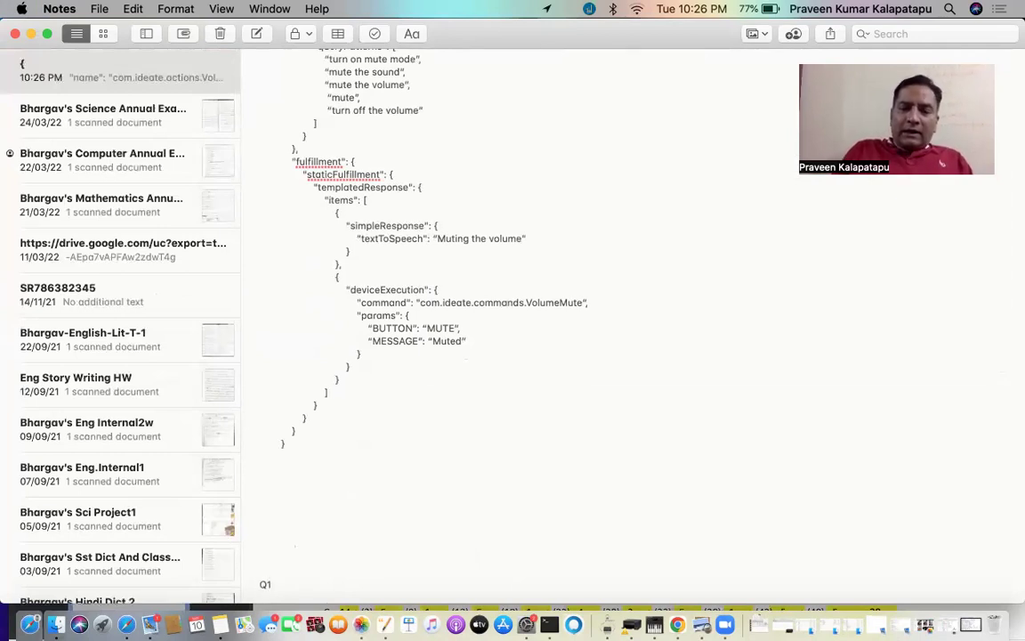
{"action": "type", "text": " = 1"}
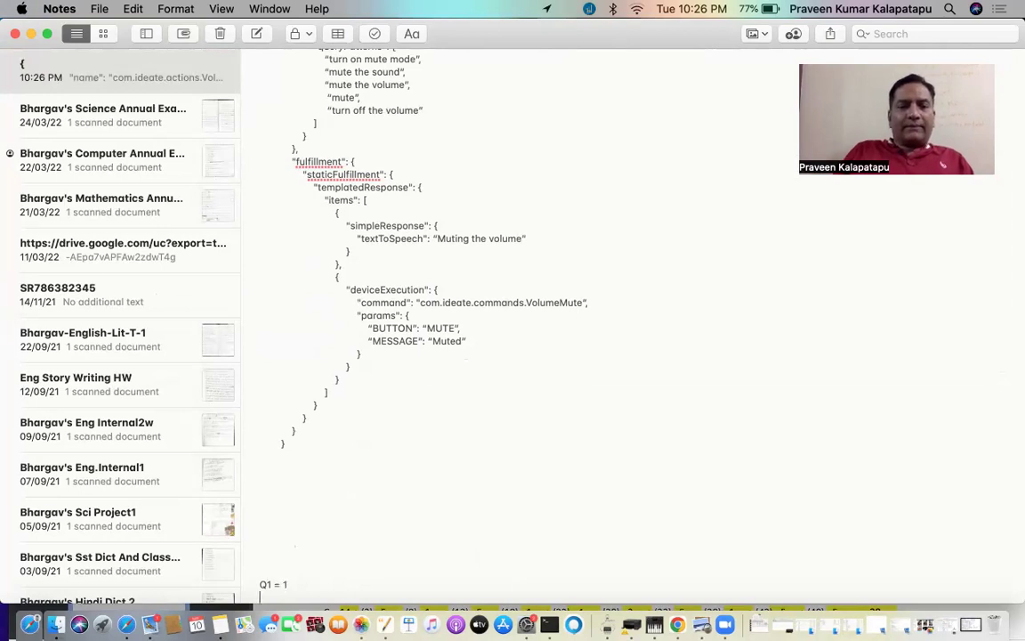
Start a "Q6 =" line below Q1 in the note and switch to the scoring sheet in Chrome
{"action": "key", "text": "Return"}
{"action": "type", "text": "Q6 ="}
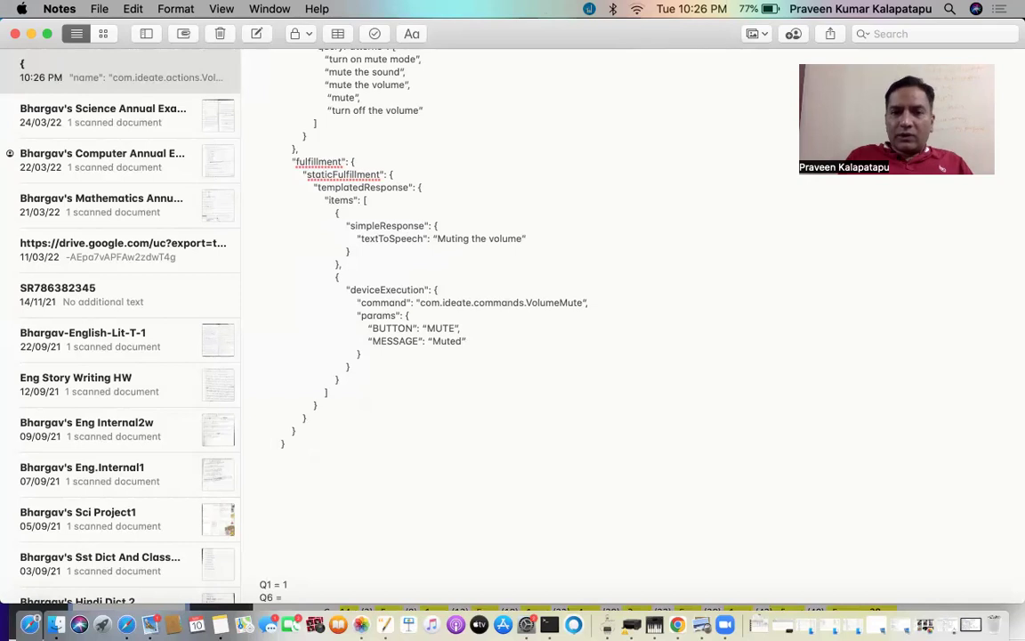
{"action": "key", "text": "super+Tab"}
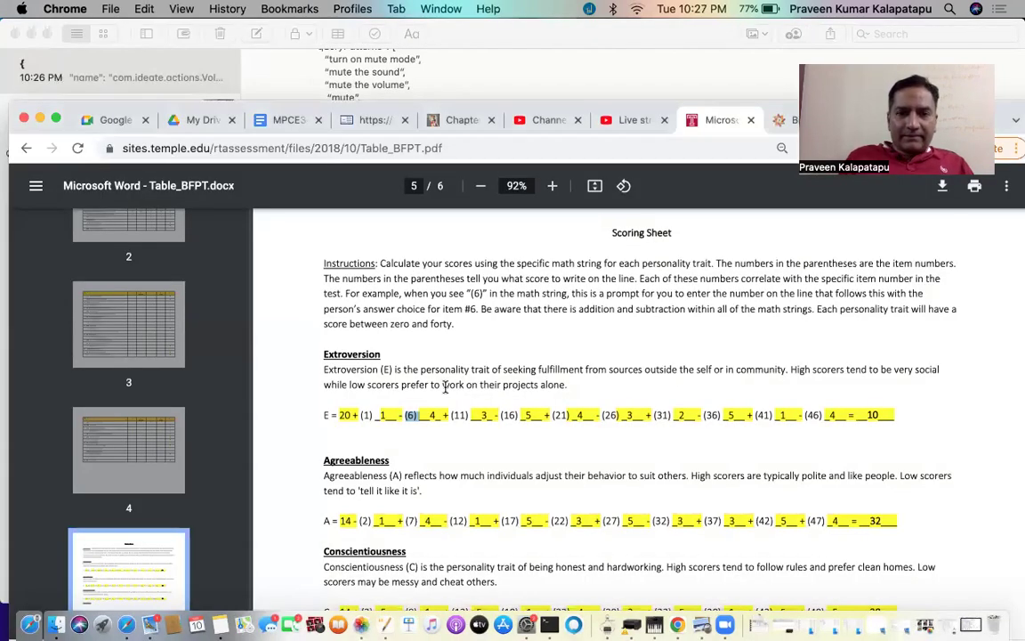
Highlight the item numbers from (6) to (46) one after another in the Extroversion formula of the scoring sheet
{"action": "scroll", "coordinate": [444, 387], "scroll_direction": "up", "scroll_amount": 5}
{"action": "scroll", "coordinate": [444, 387], "scroll_direction": "down", "scroll_amount": 5}
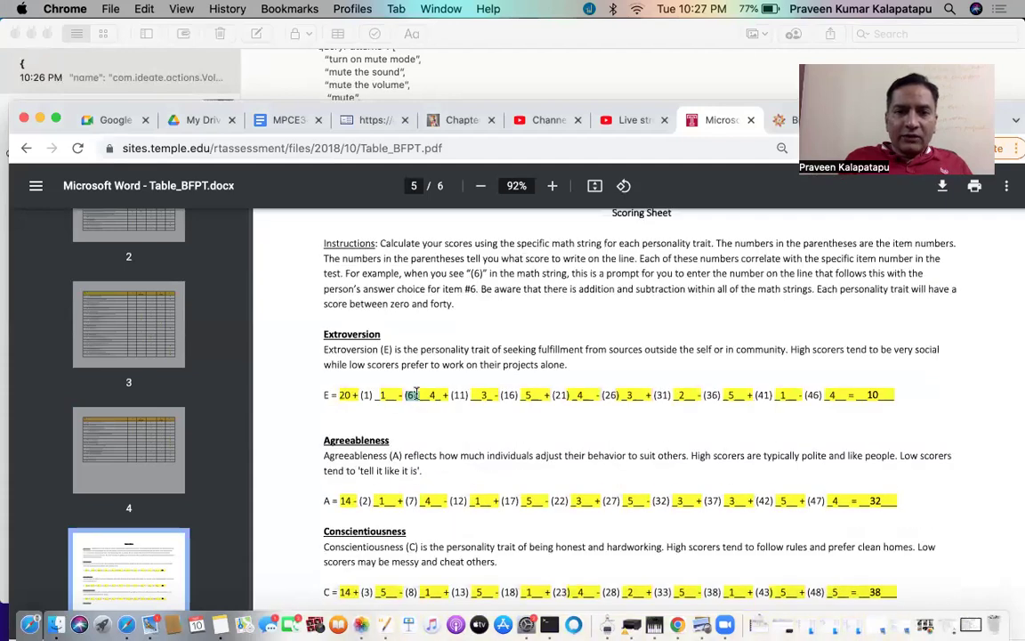
{"action": "left_click", "coordinate": [408, 397]}
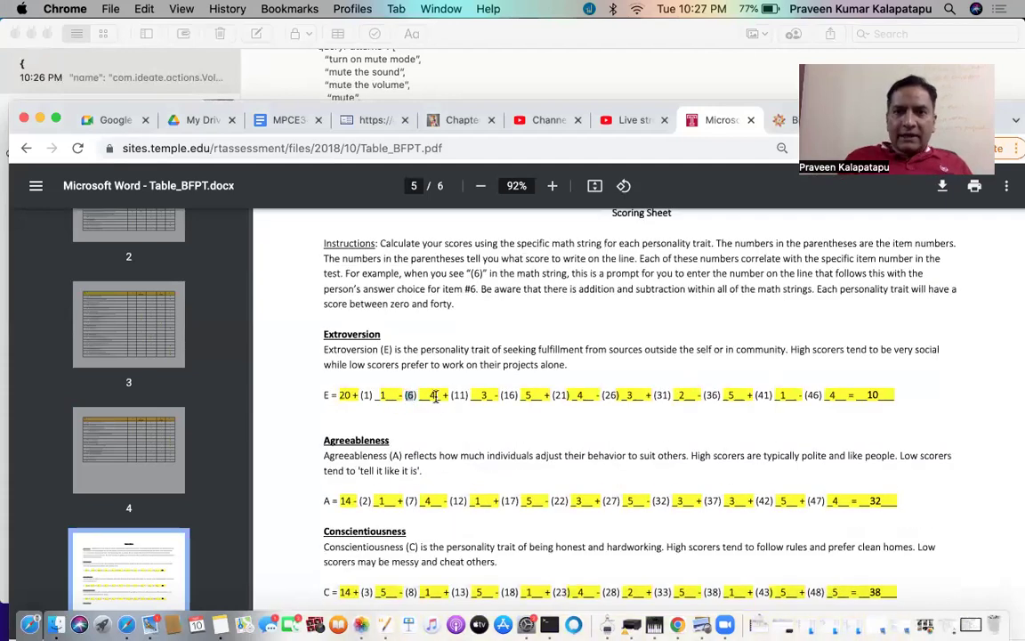
{"action": "double_click", "coordinate": [466, 395]}
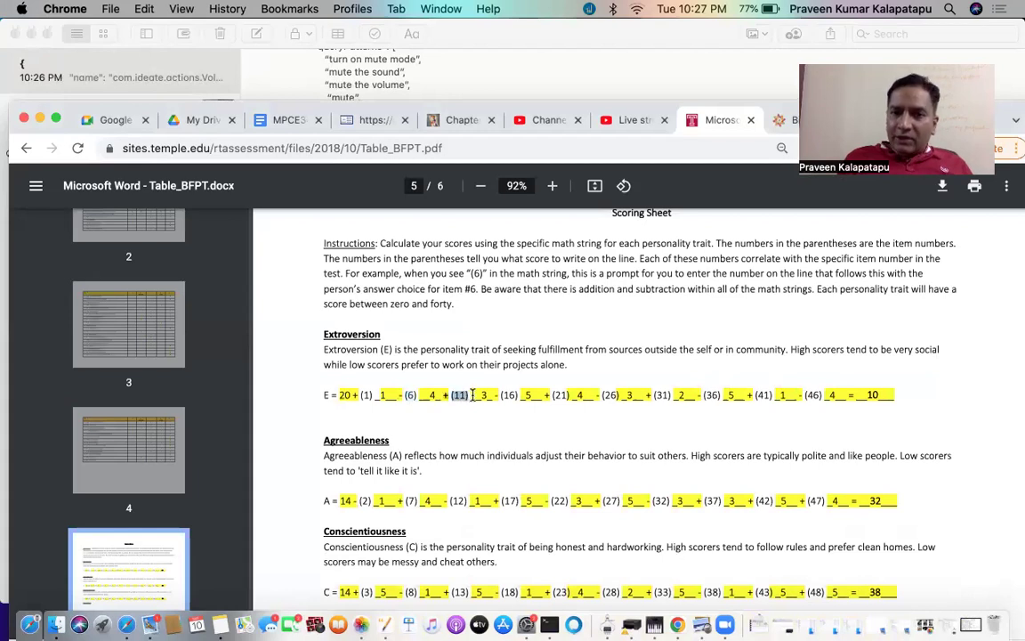
{"action": "double_click", "coordinate": [509, 395]}
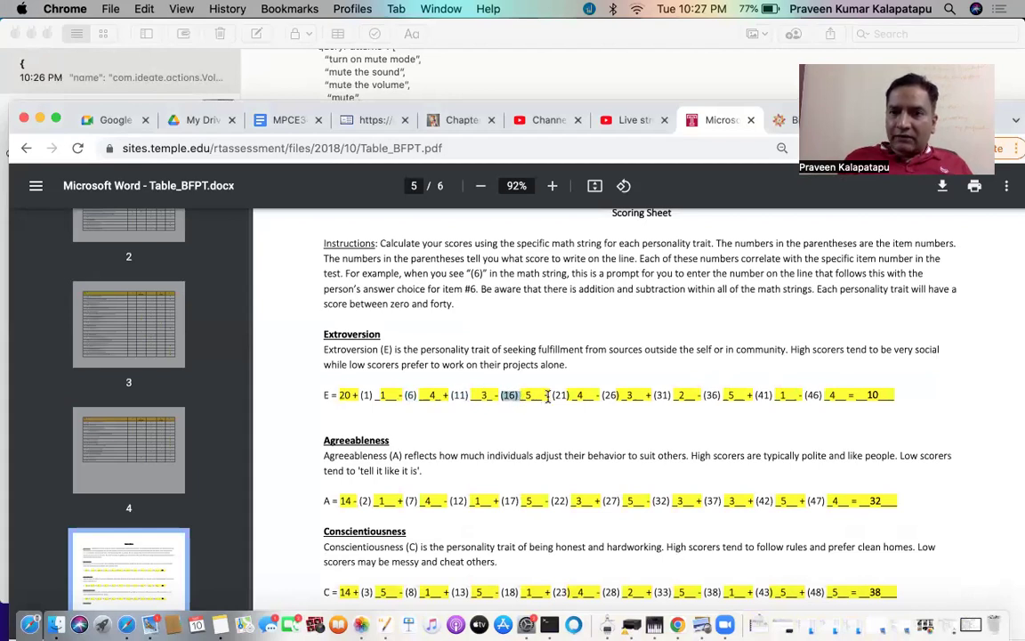
{"action": "double_click", "coordinate": [562, 394]}
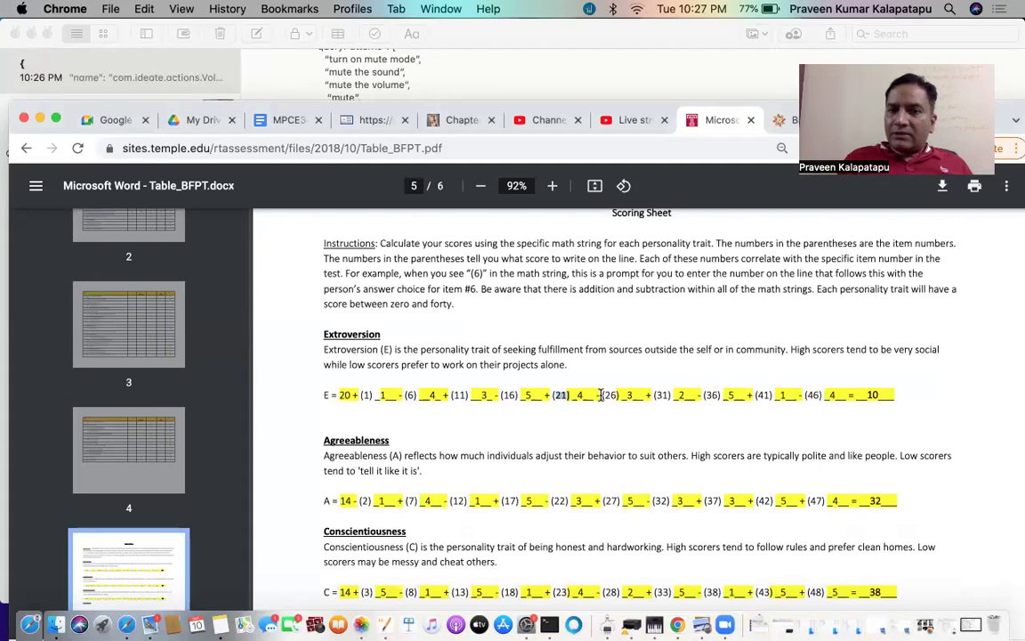
{"action": "double_click", "coordinate": [610, 394]}
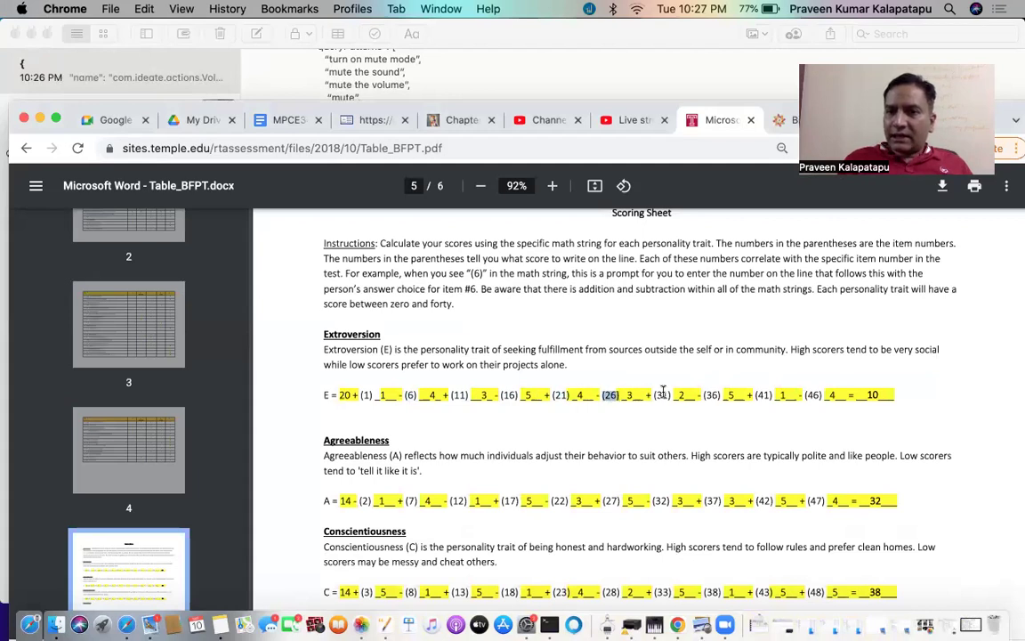
{"action": "double_click", "coordinate": [662, 395]}
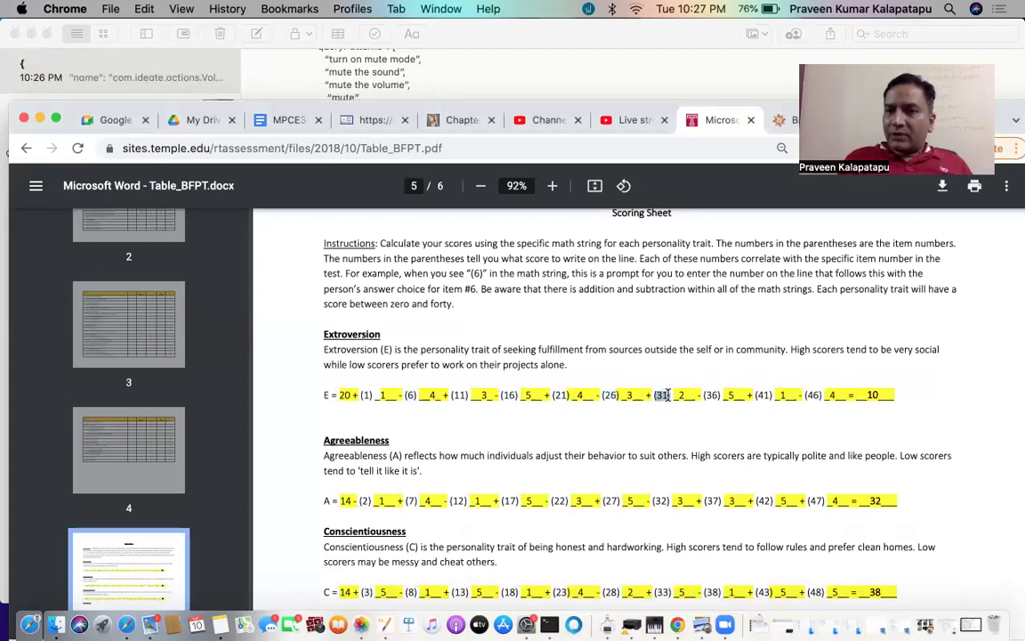
{"action": "double_click", "coordinate": [712, 394]}
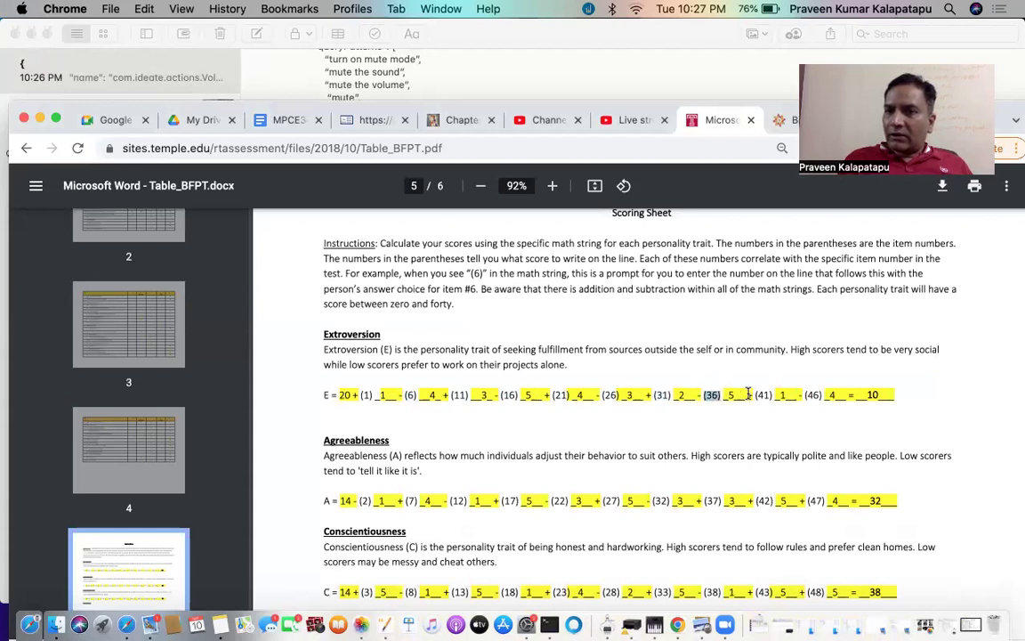
{"action": "left_click_drag", "start_coordinate": [756, 394], "coordinate": [822, 395]}
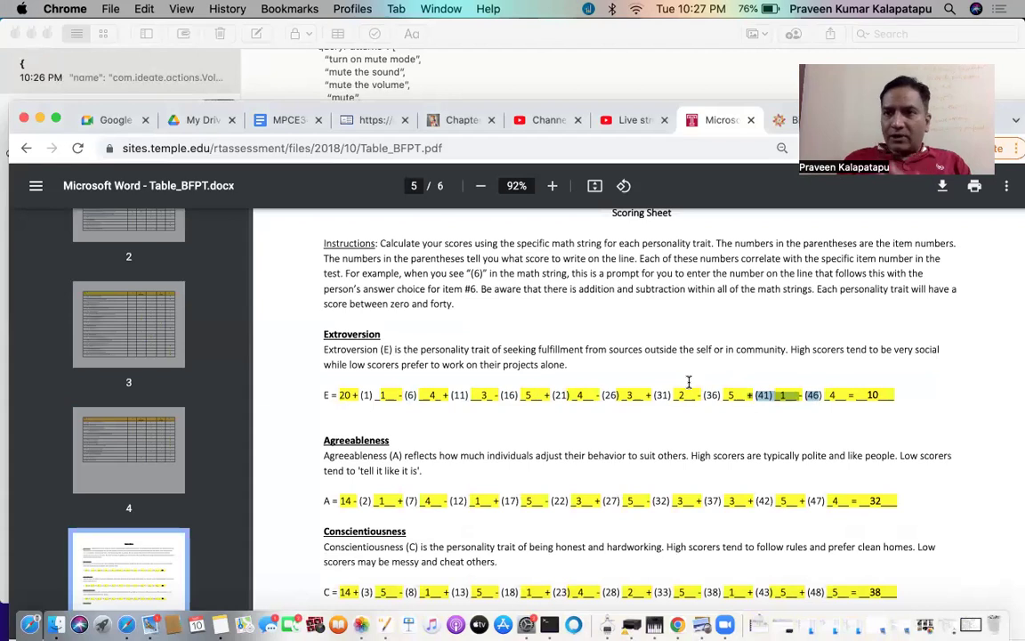
{"action": "scroll", "coordinate": [688, 381], "scroll_direction": "up", "scroll_amount": 3}
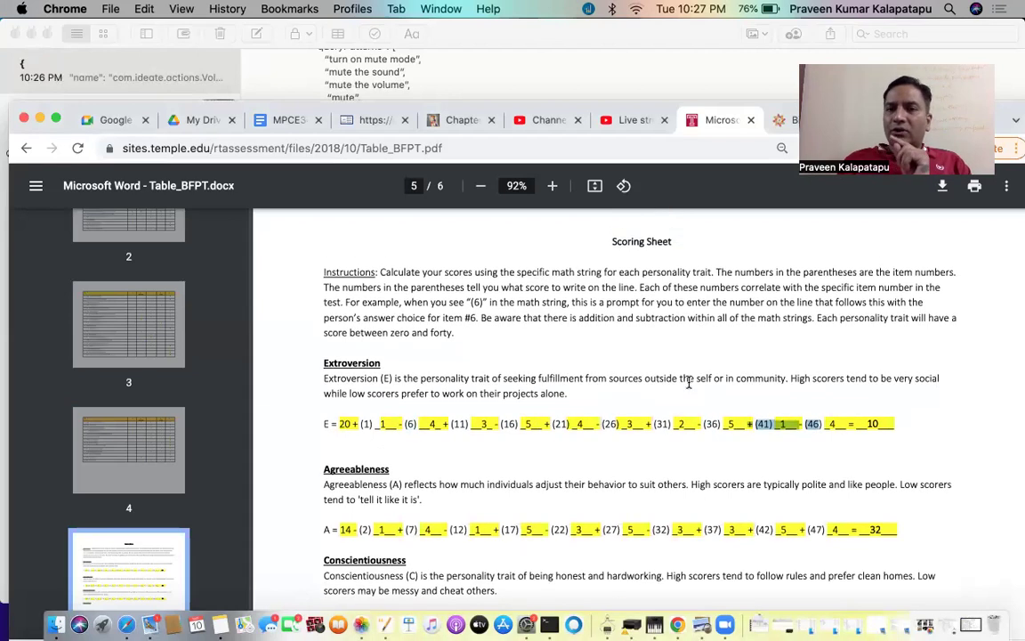
{"action": "scroll", "coordinate": [688, 381], "scroll_direction": "up", "scroll_amount": 10}
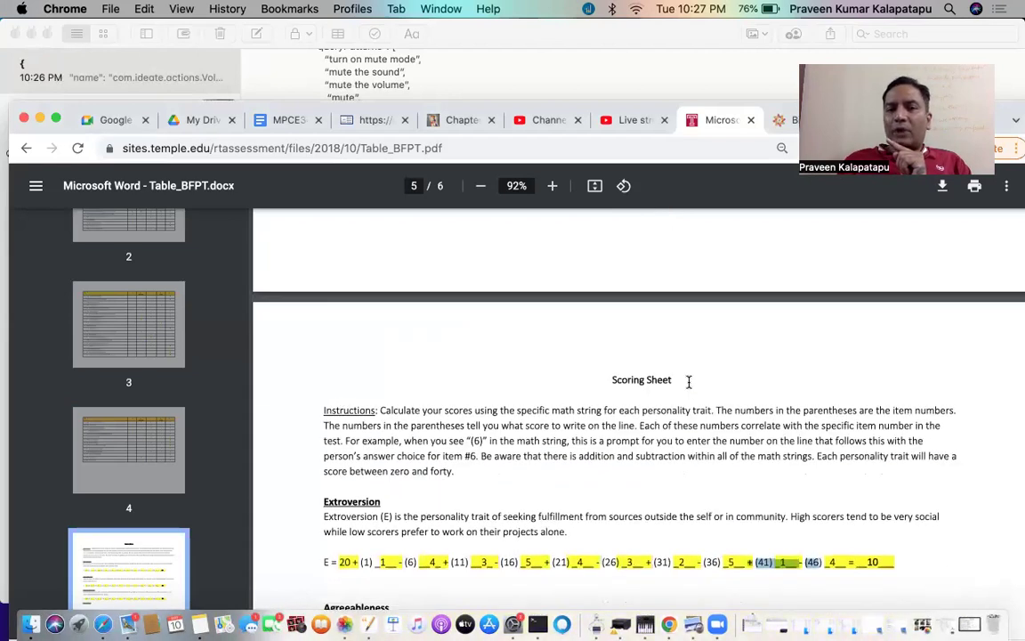
{"action": "scroll", "coordinate": [688, 382], "scroll_direction": "down", "scroll_amount": 4}
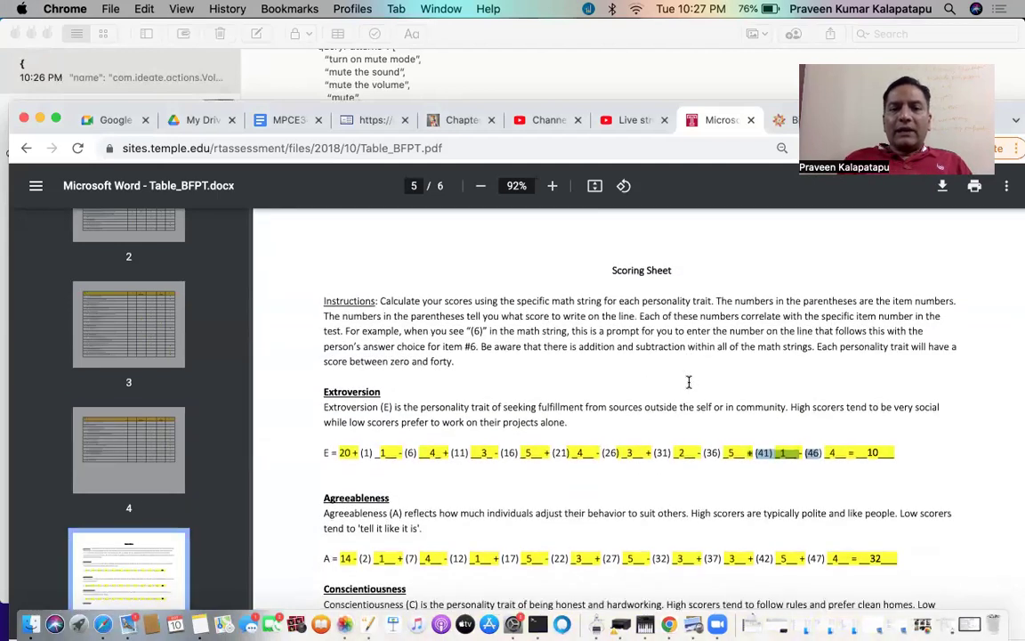
Switch back to Notes and complete the Q6 line with the answer 4
{"action": "key", "text": "super+Tab"}
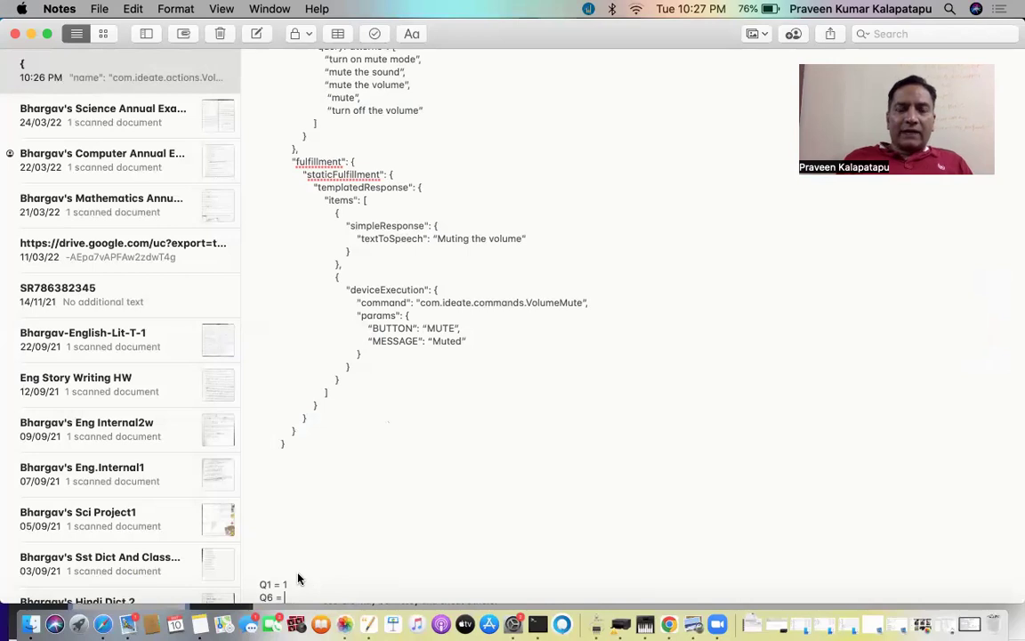
{"action": "scroll", "coordinate": [298, 574], "scroll_direction": "down", "scroll_amount": 2}
{"action": "type", "text": "4"}
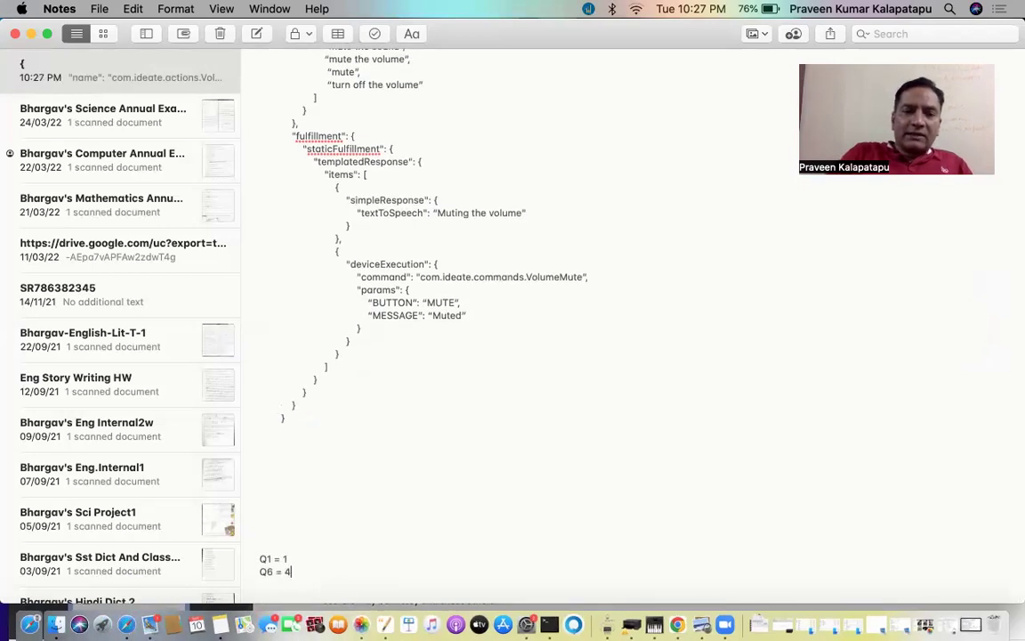
Add the line "Q11 = 3" to the note, checking the item number and answer in Chrome's Extroversion formula
{"action": "key", "text": "Return"}
{"action": "type", "text": "Q"}
{"action": "key", "text": "super+Tab"}
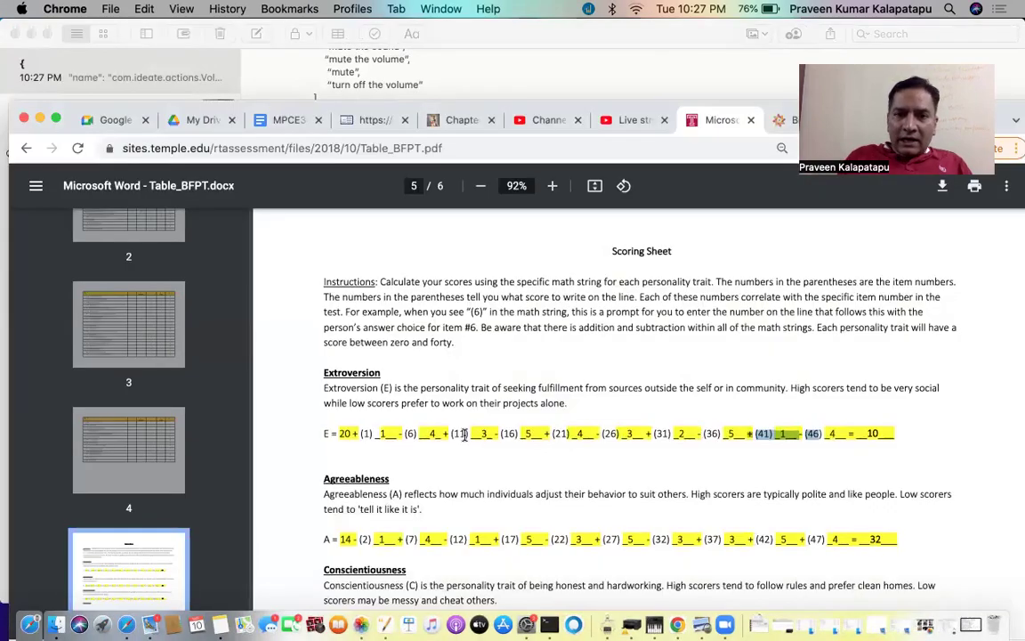
{"action": "key", "text": "super+Tab"}
{"action": "type", "text": "11"}
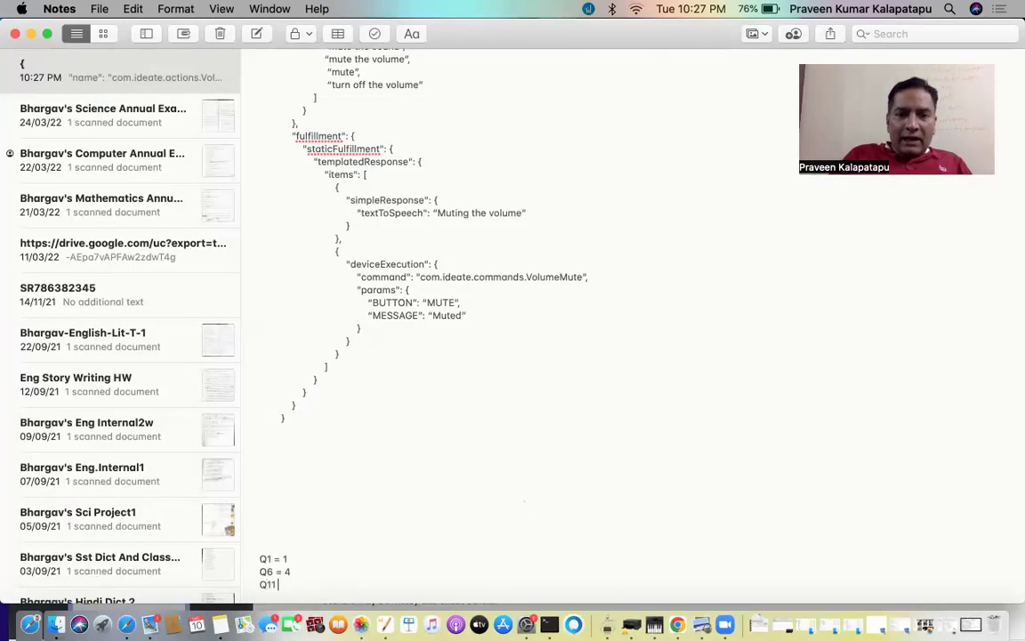
{"action": "key", "text": "super+Tab"}
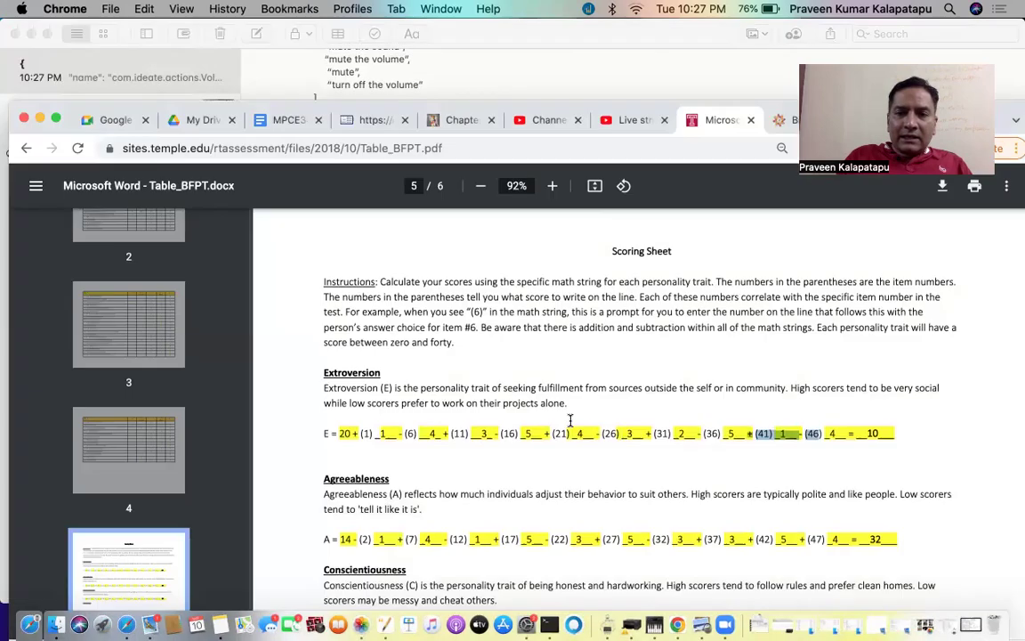
{"action": "key", "text": "super+Tab"}
{"action": "type", "text": "= 3"}
Add the lines "Q16 = 5" and "21 = 4" to the note, consulting the Extroversion formula in Chrome
{"action": "key", "text": "Return"}
{"action": "type", "text": "Q"}
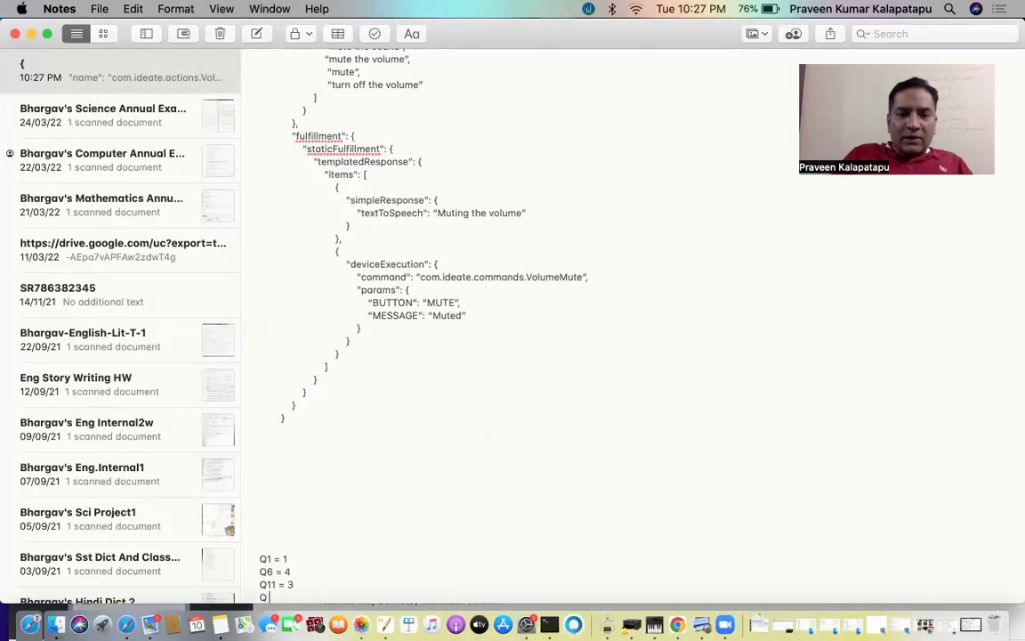
{"action": "key", "text": "super+Tab"}
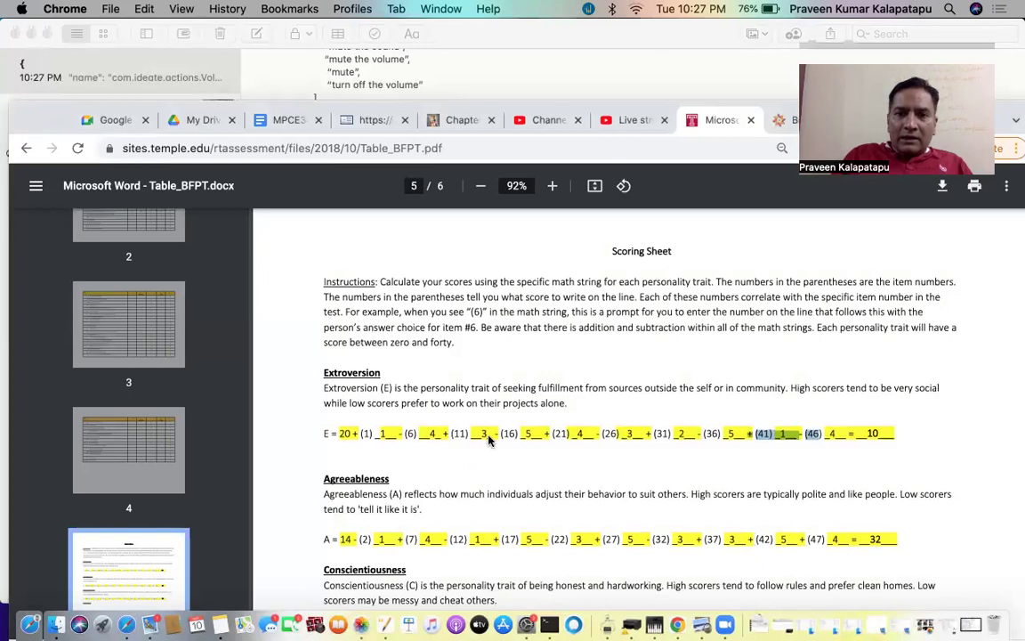
{"action": "key", "text": "super+Tab"}
{"action": "type", "text": "16 = 5"}
{"action": "key", "text": "Return"}
{"action": "key", "text": "super+Tab"}
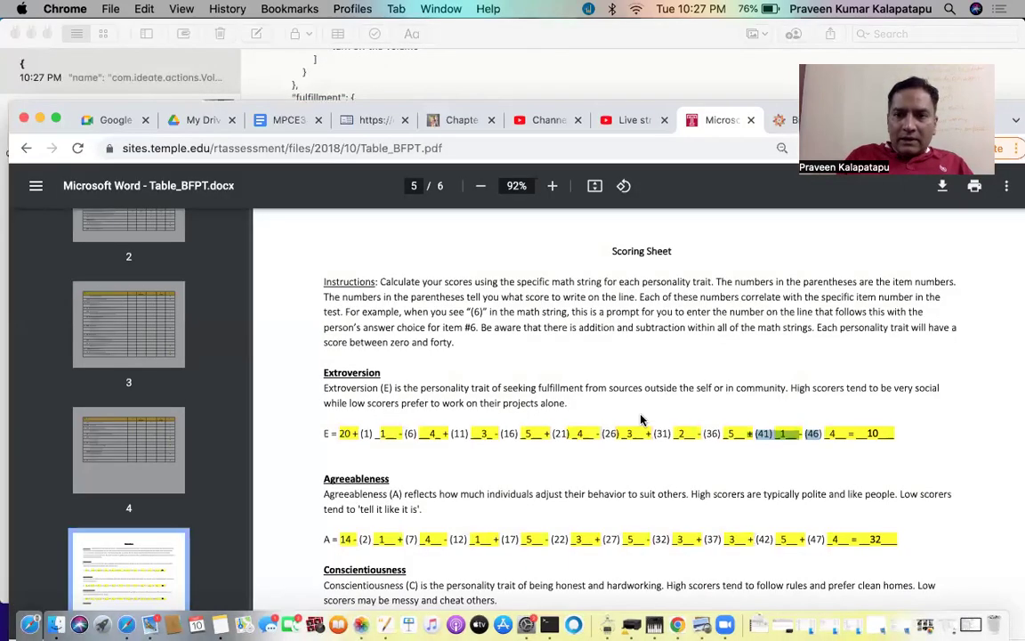
{"action": "key", "text": "super+Tab"}
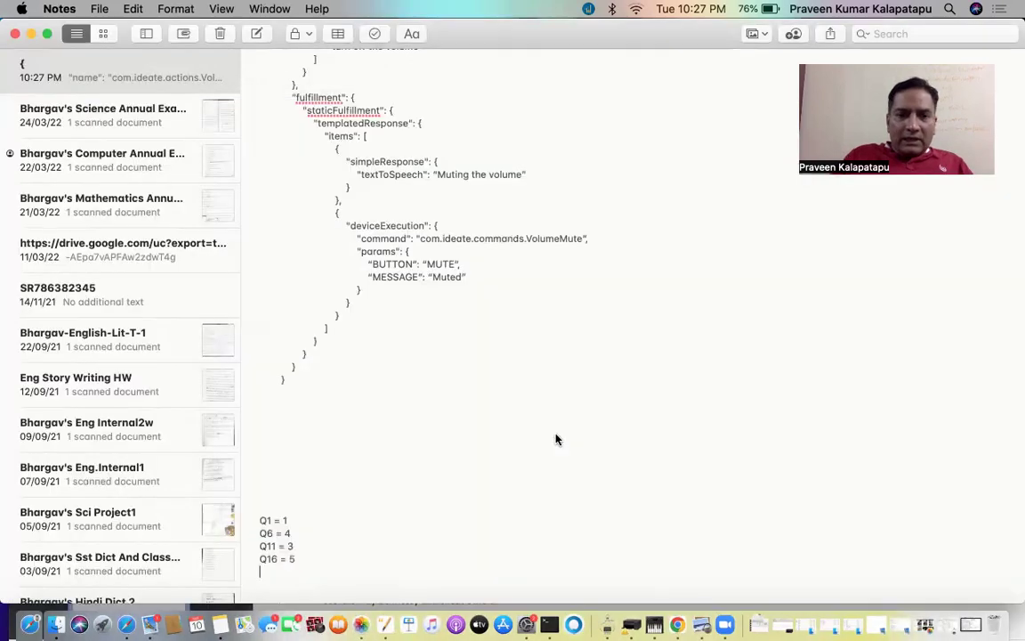
{"action": "type", "text": "21 = 4"}
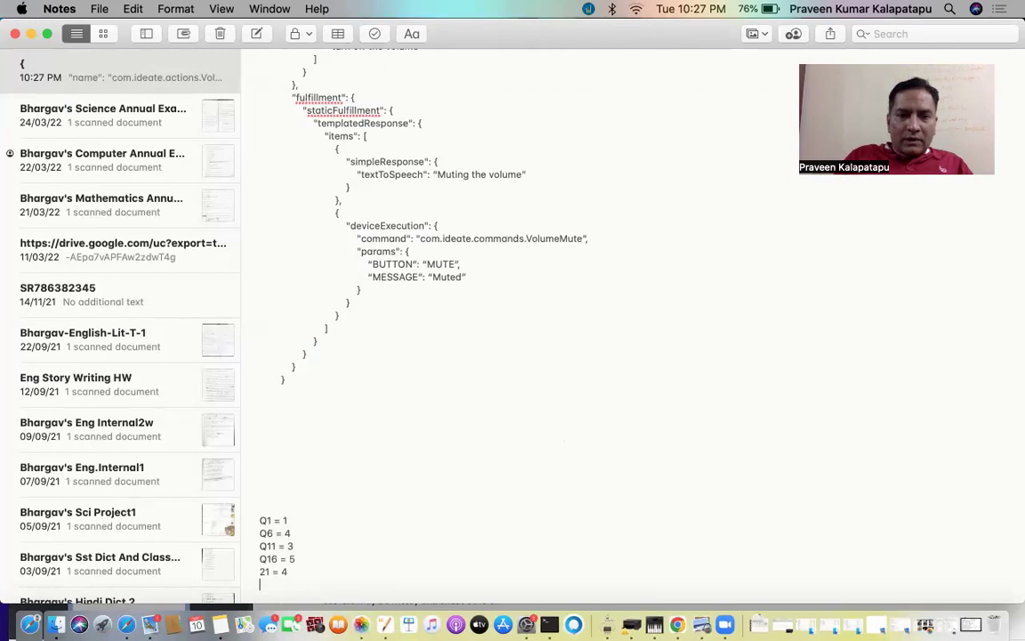
Look up item (26) in Chrome's Extroversion formula and add the line "26 = 3" to the note
{"action": "key", "text": "super+Tab"}
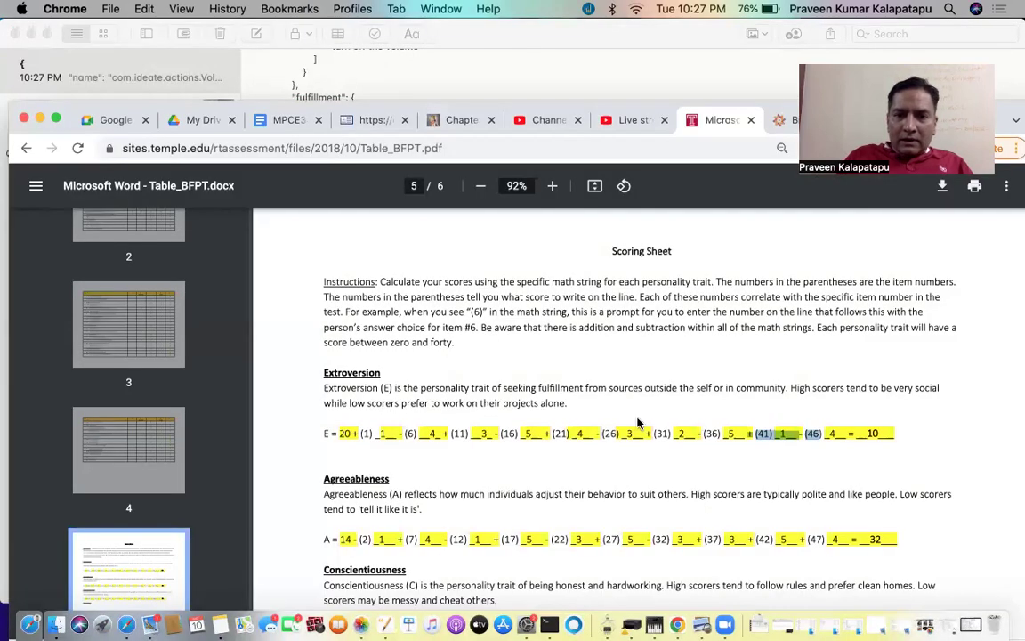
{"action": "key", "text": "super+Tab"}
{"action": "key", "text": "Return"}
{"action": "type", "text": "26 ="}
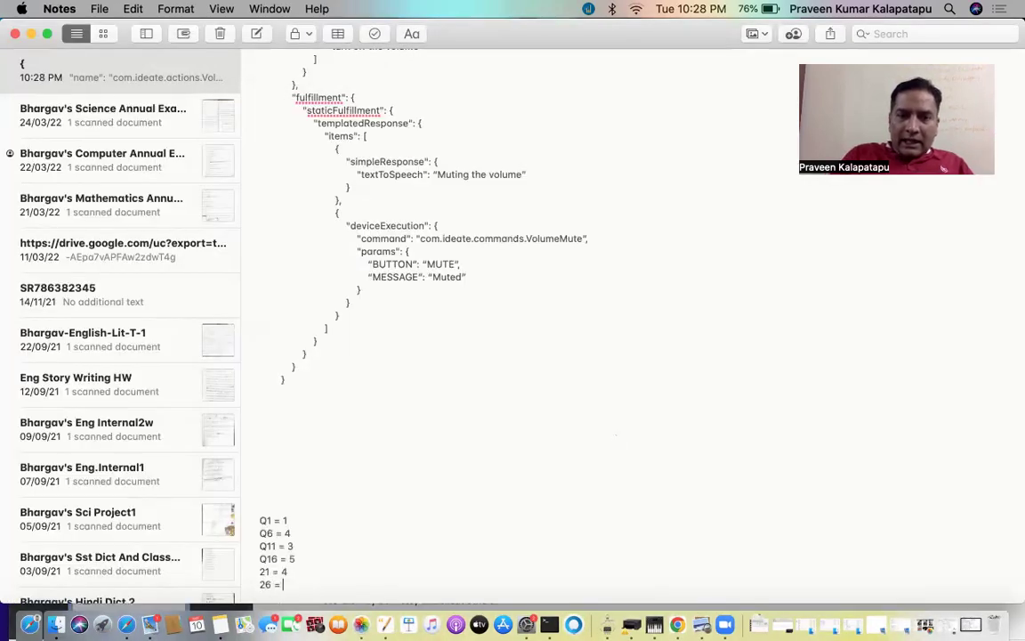
{"action": "key", "text": "super+Tab"}
{"action": "key", "text": "super+Tab"}
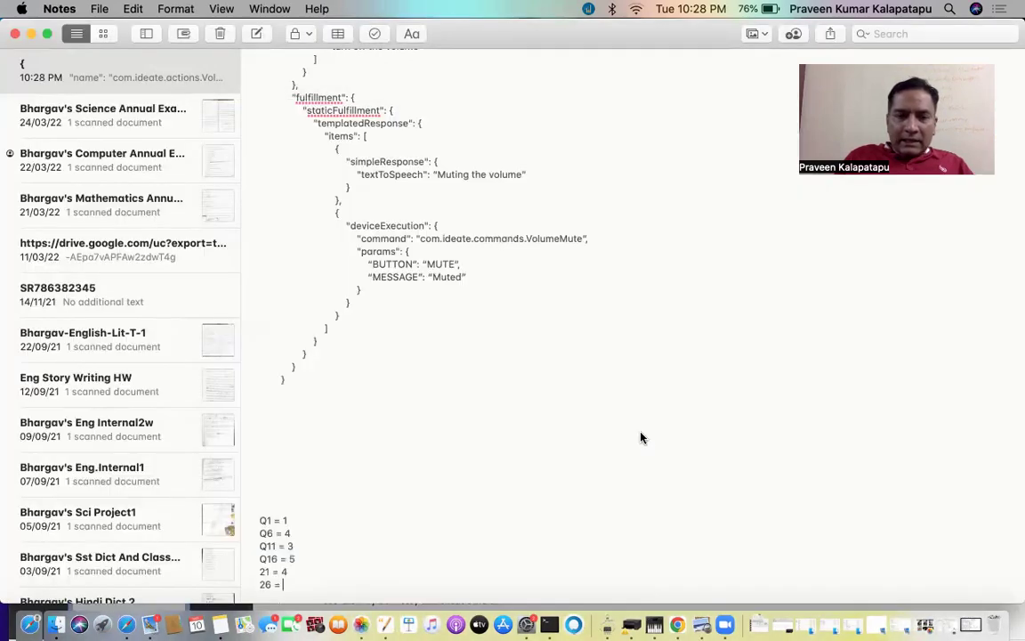
{"action": "key", "text": "super+Tab"}
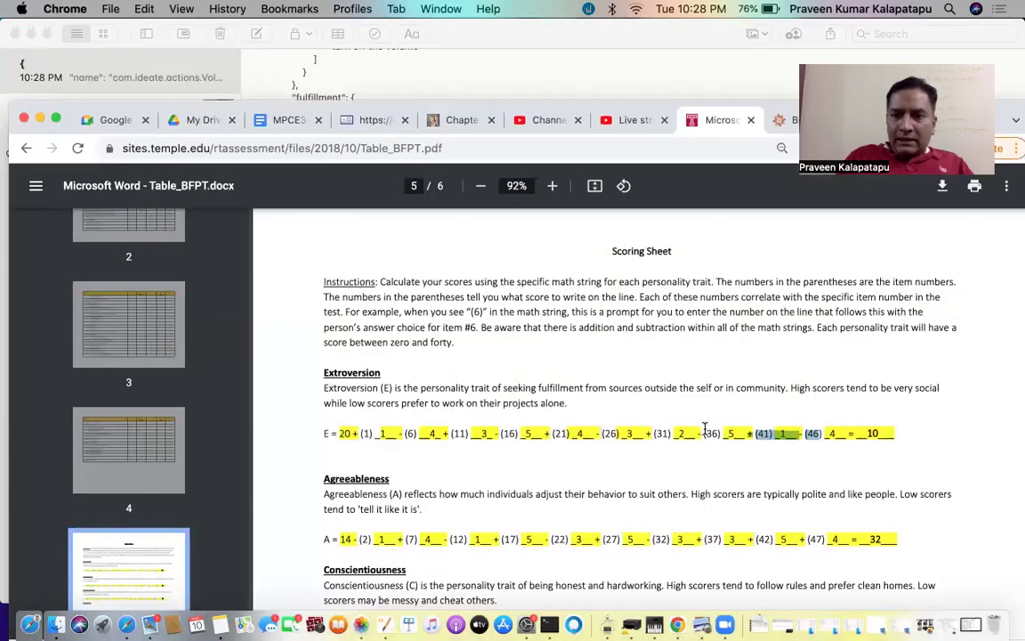
{"action": "key", "text": "super+Tab"}
{"action": "type", "text": "3"}
Add the lines "31 = 2" and "36 = 5" to the note, checking the answers in Chrome's scoring sheet
{"action": "key", "text": "Return"}
{"action": "type", "text": "31 = 2"}
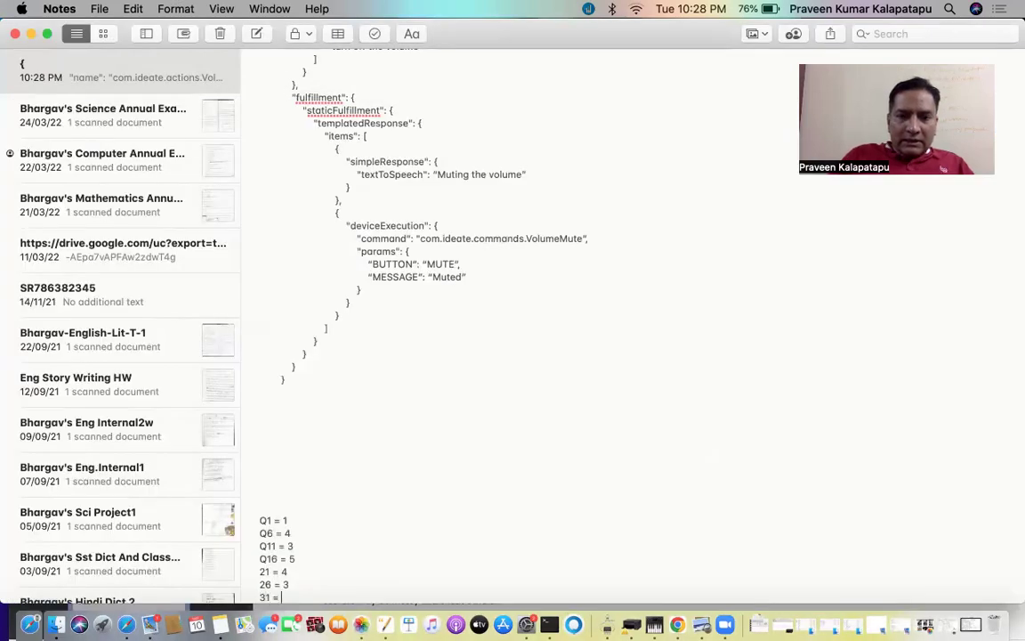
{"action": "key", "text": "Return"}
{"action": "type", "text": "36 ="}
{"action": "key", "text": "super+Tab"}
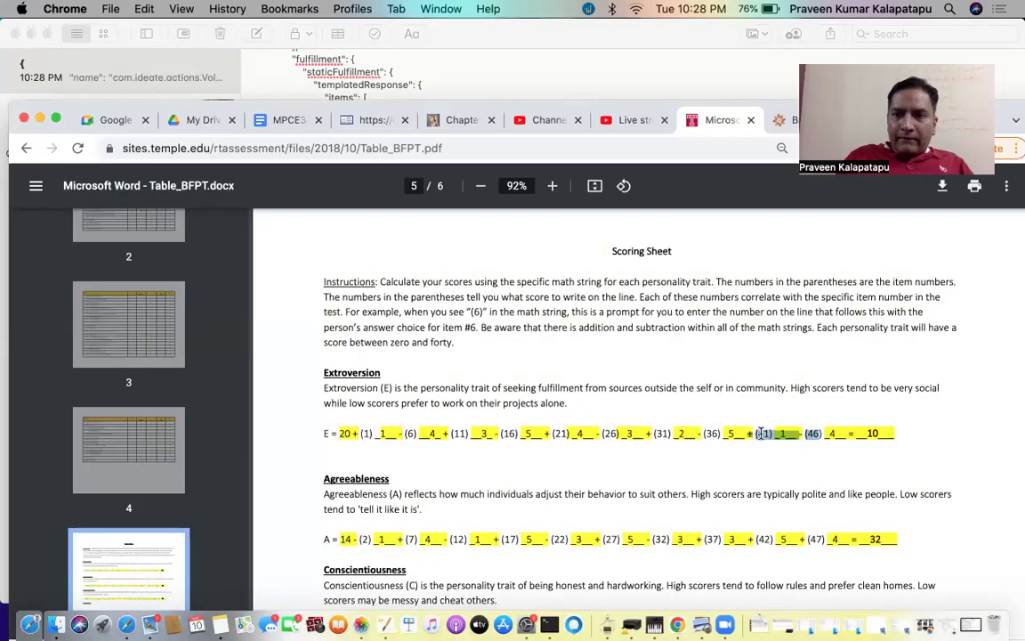
{"action": "key", "text": "super+Tab"}
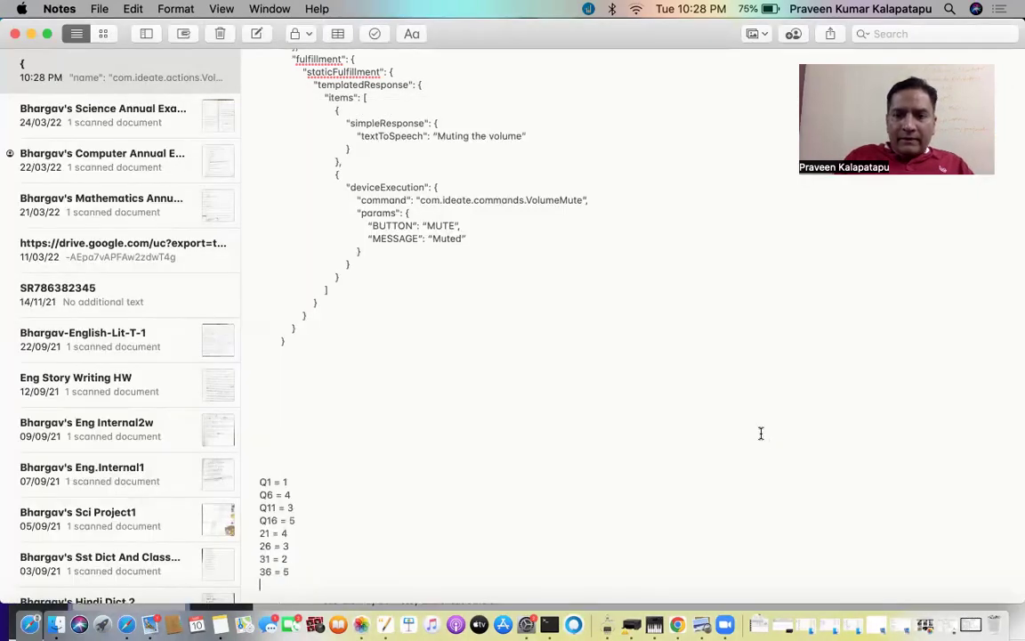
Add the last two item answers, "41 = 1" and "46 = 4", to the note from Chrome's Extroversion formula
{"action": "key", "text": "super+Tab"}
{"action": "key", "text": "super+Tab"}
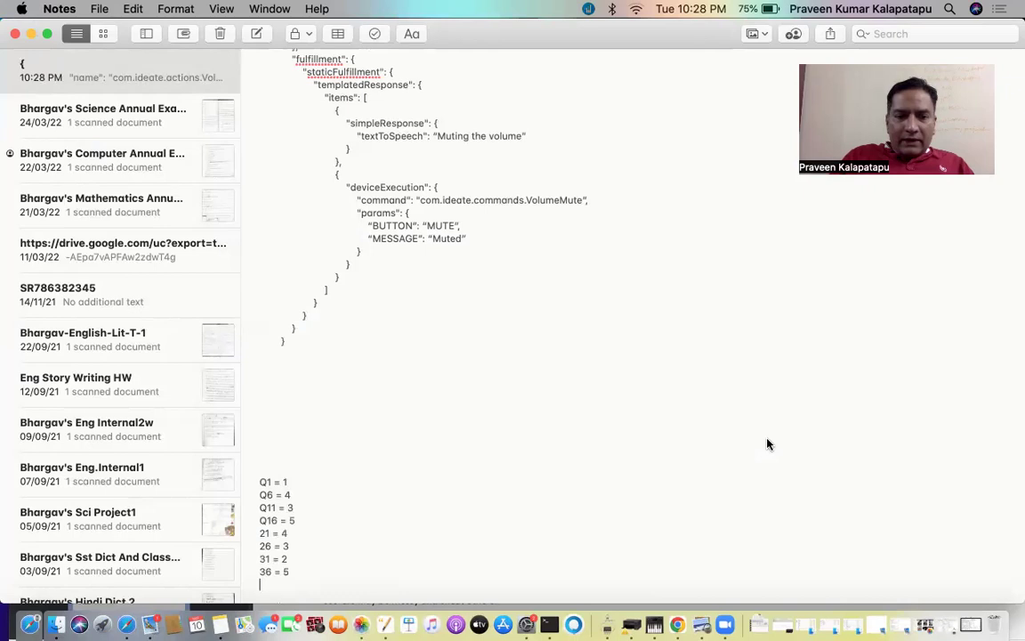
{"action": "type", "text": "41 = 1"}
{"action": "key", "text": "Return"}
{"action": "key", "text": "super+Tab"}
{"action": "key", "text": "super+Tab"}
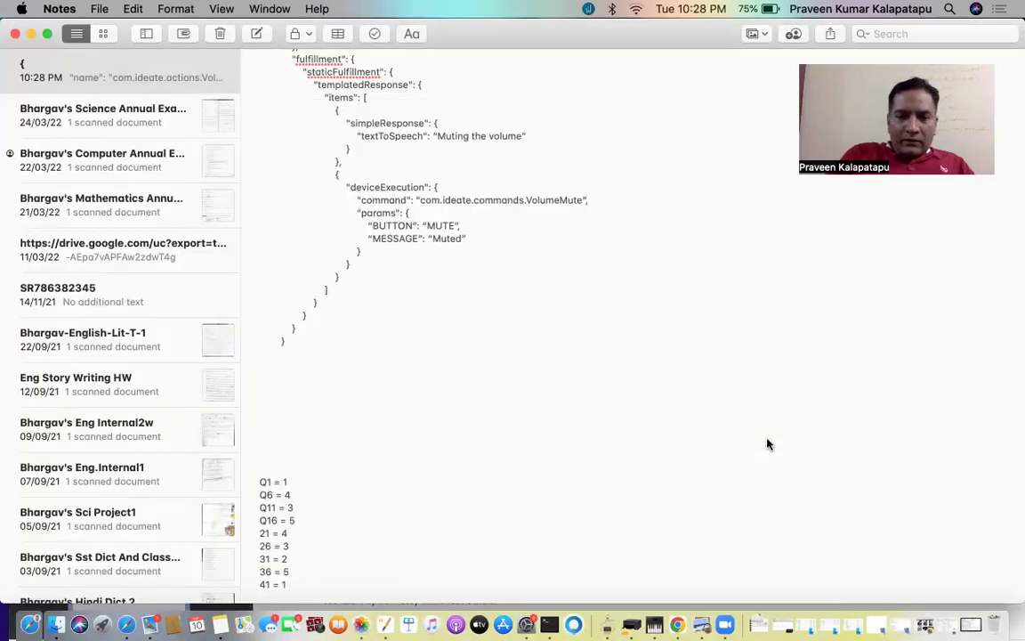
{"action": "type", "text": "46 = 4"}
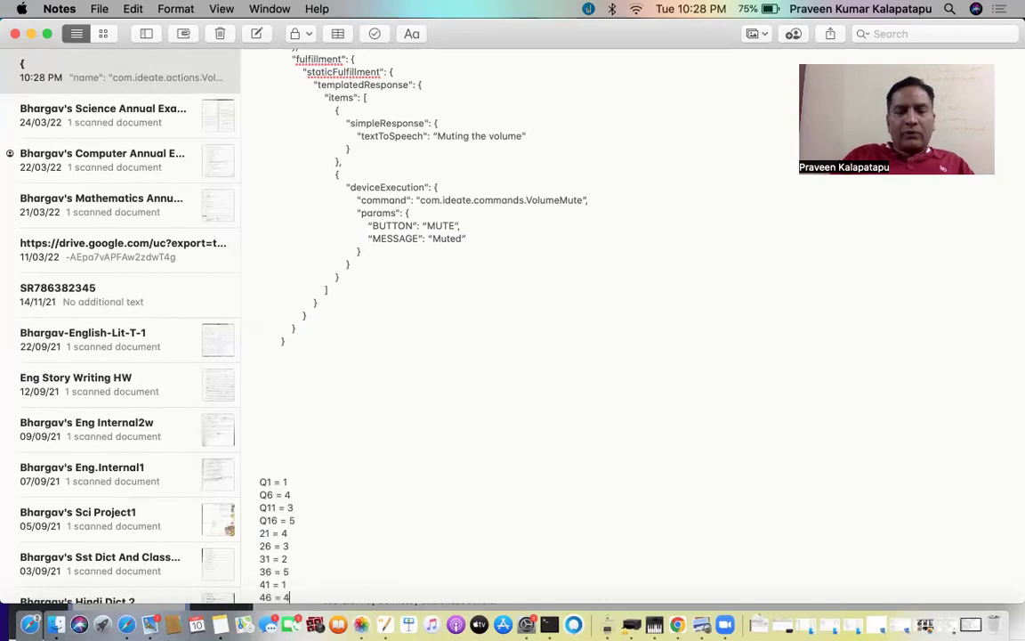
Start the Extroversion calculation below the item answers in the note with "E = 1 -4 +3-5"
{"action": "key", "text": "Return"}
{"action": "type", "text": "E = "}
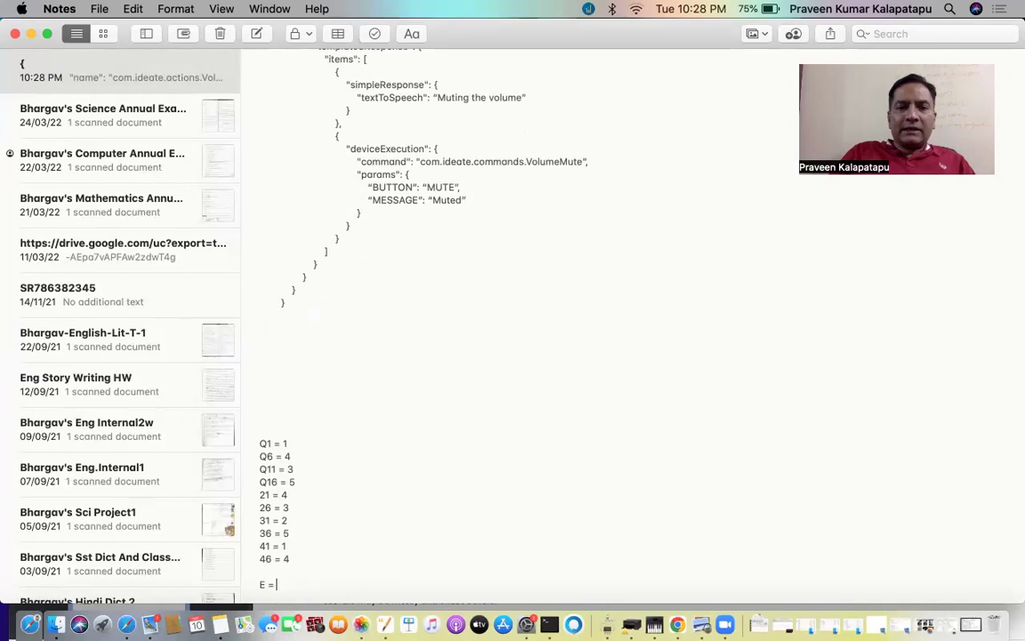
{"action": "type", "text": "1"}
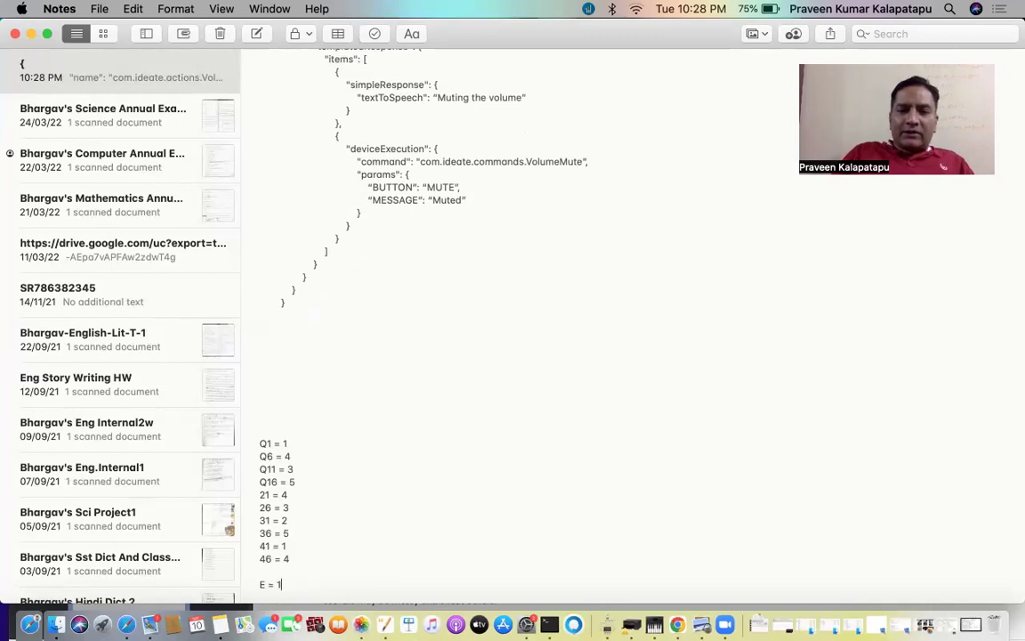
{"action": "type", "text": " -"}
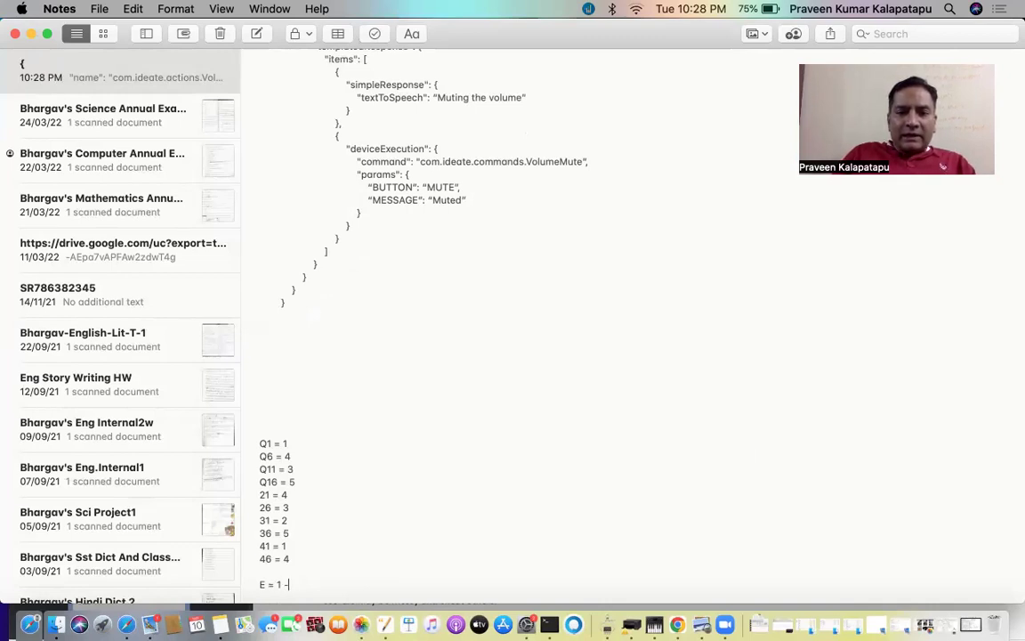
{"action": "type", "text": "4"}
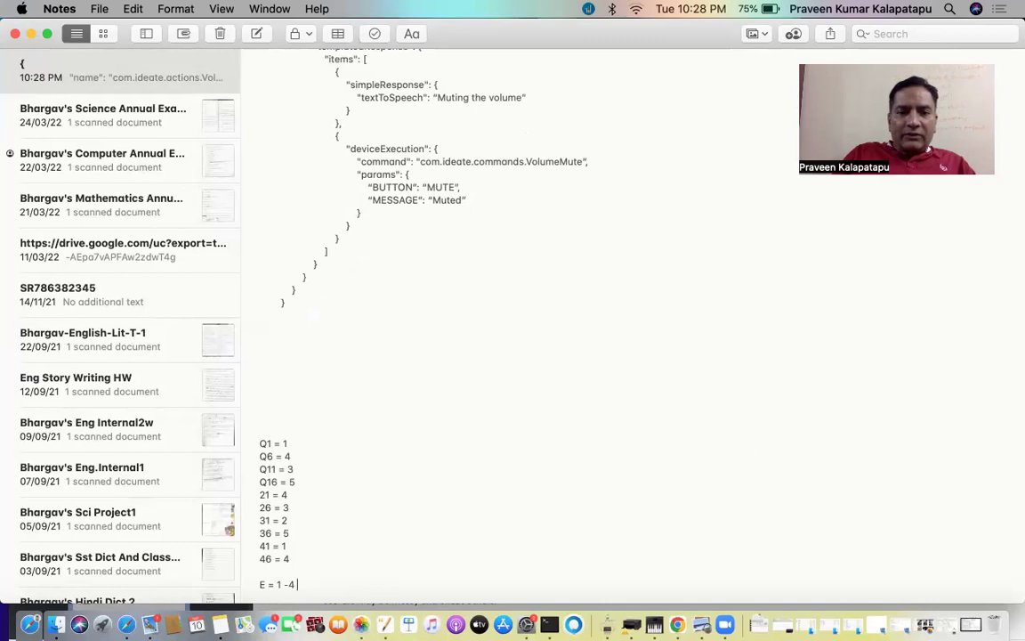
{"action": "type", "text": " +3"}
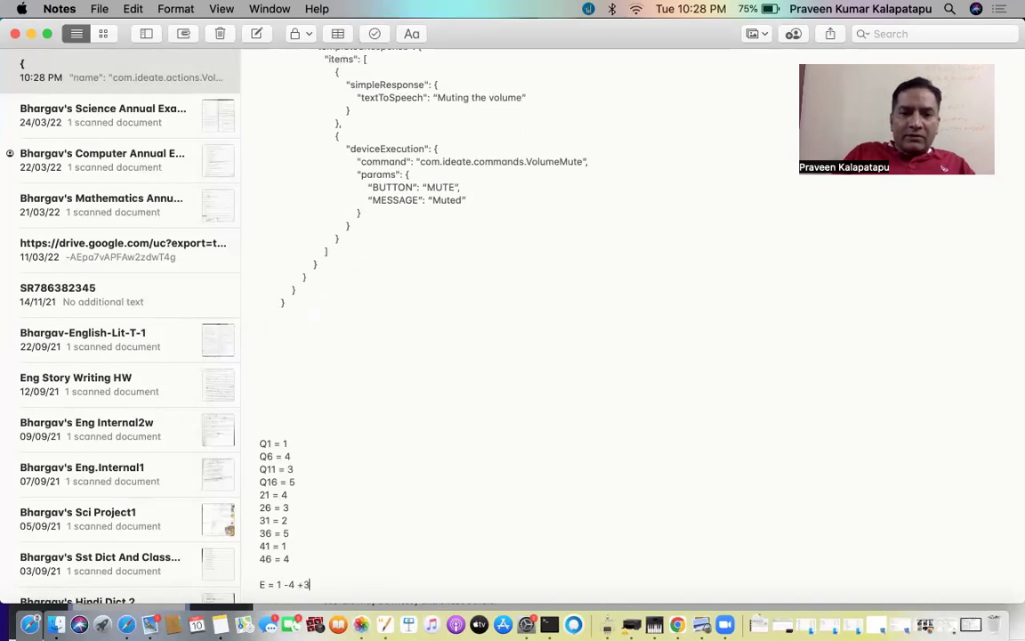
{"action": "type", "text": "-5"}
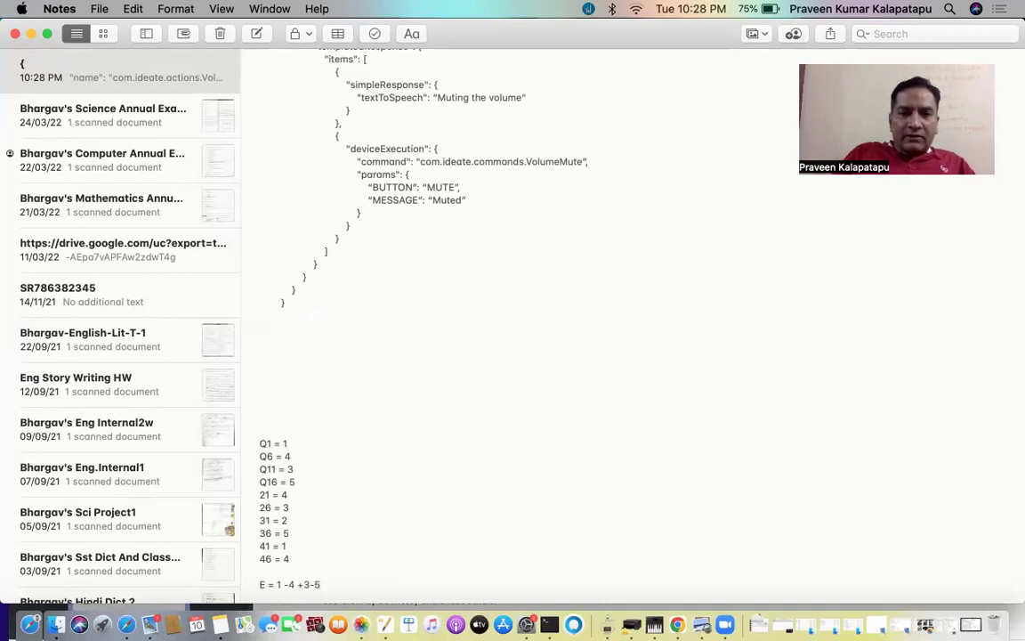
Continue the Extroversion calculation with the remaining item answers, "+4-3+2-5+1-4 ="
{"action": "type", "text": "+4=3"}
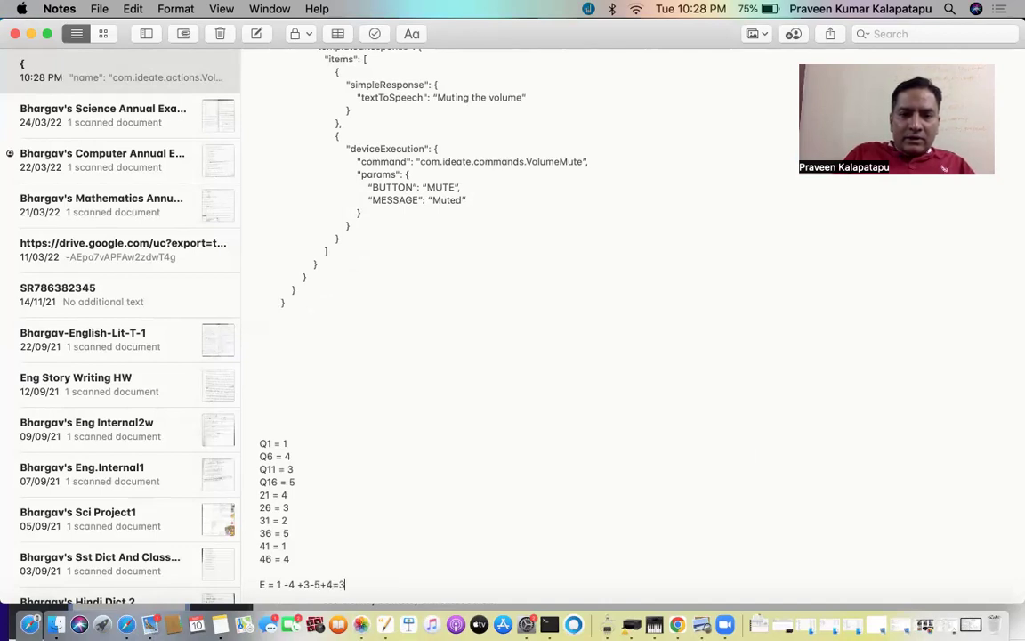
{"action": "key", "text": "BackSpace"}
{"action": "key", "text": "BackSpace"}
{"action": "type", "text": "-3"}
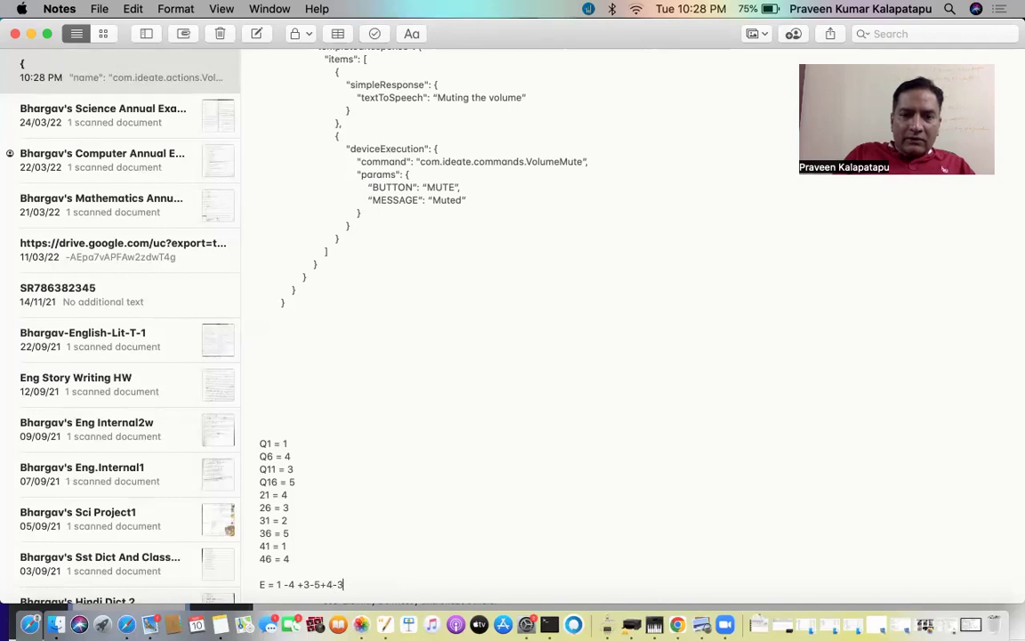
{"action": "type", "text": "+2"}
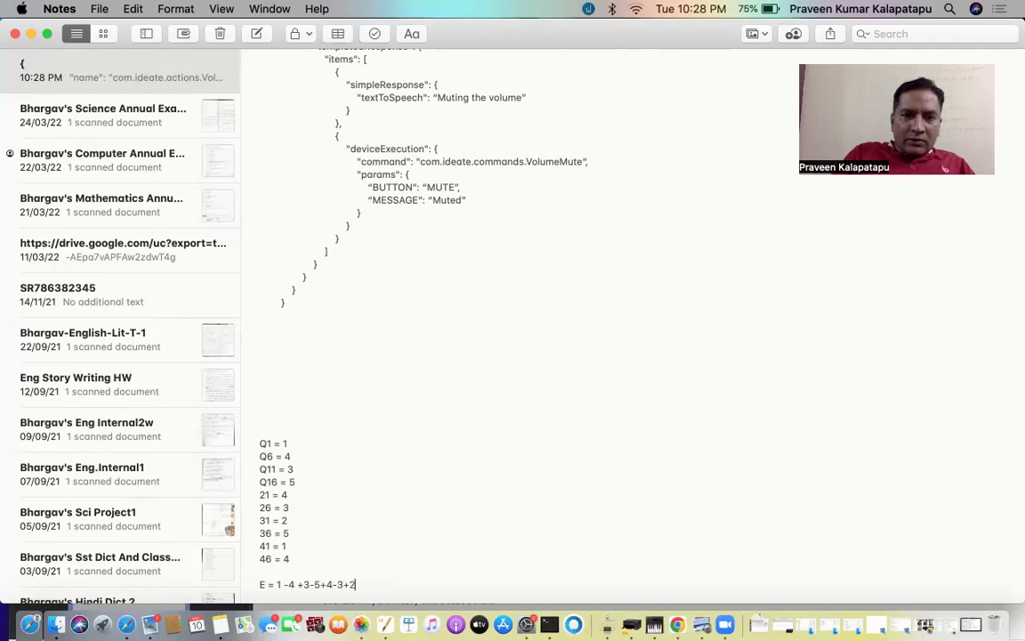
{"action": "type", "text": "-5"}
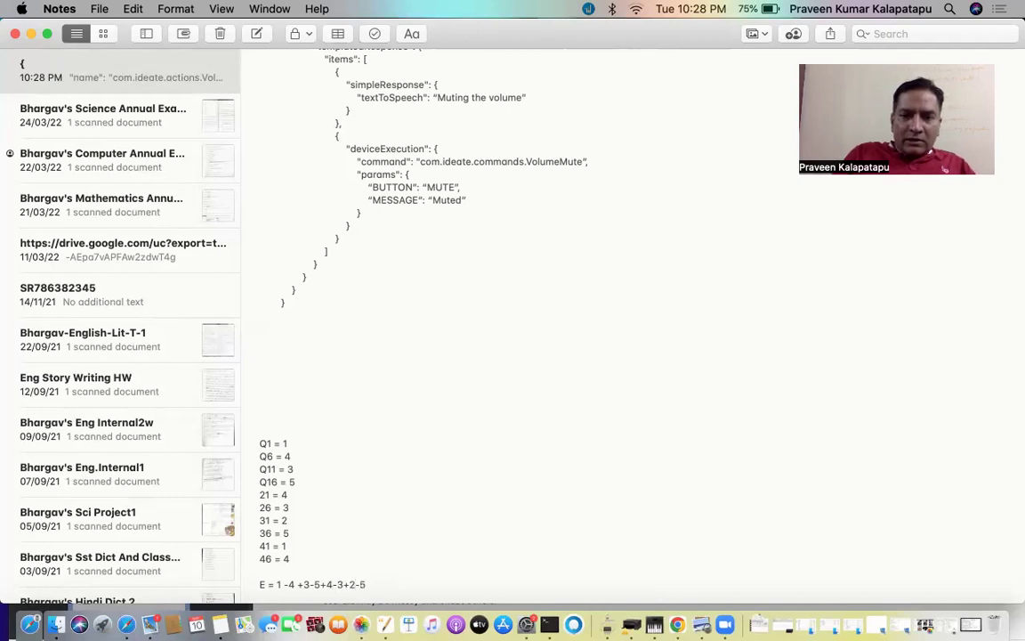
{"action": "type", "text": "+1-4 ="}
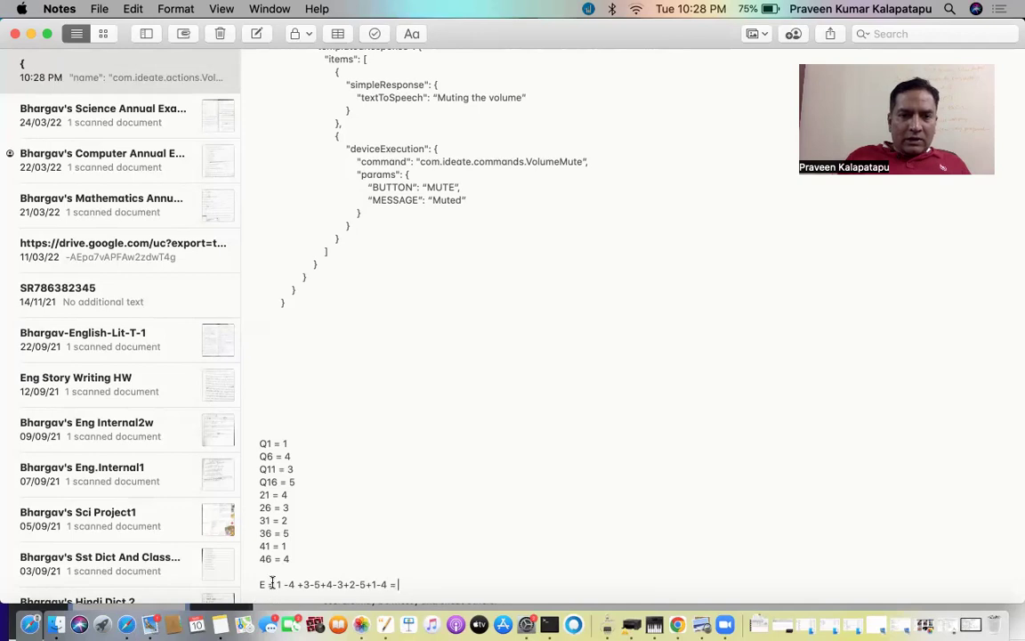
Work through the terms of the E line and append the sum and the constant, "-10 + 20"
{"action": "left_click_drag", "start_coordinate": [276, 584], "coordinate": [365, 585]}
{"action": "left_click", "coordinate": [306, 584]}
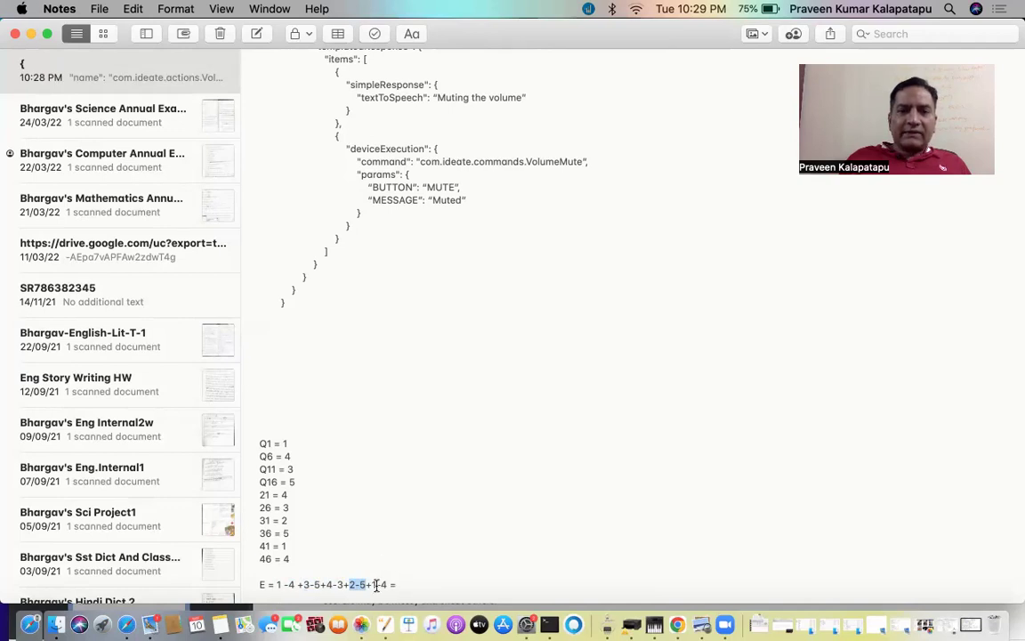
{"action": "left_click_drag", "start_coordinate": [367, 585], "coordinate": [395, 585]}
{"action": "left_click", "coordinate": [399, 584]}
{"action": "type", "text": "-10"}
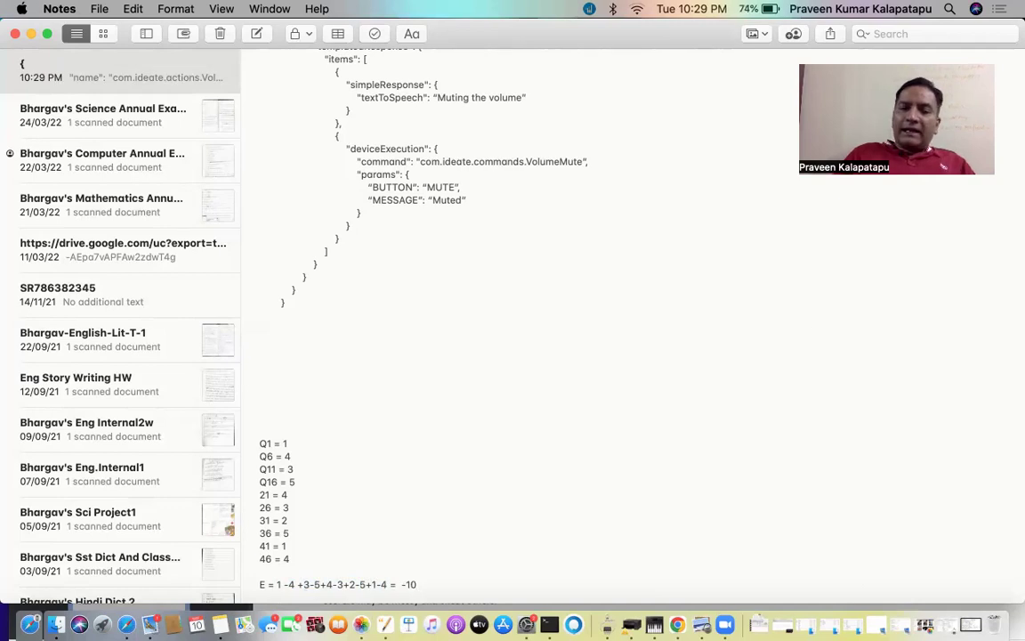
{"action": "type", "text": " + 20"}
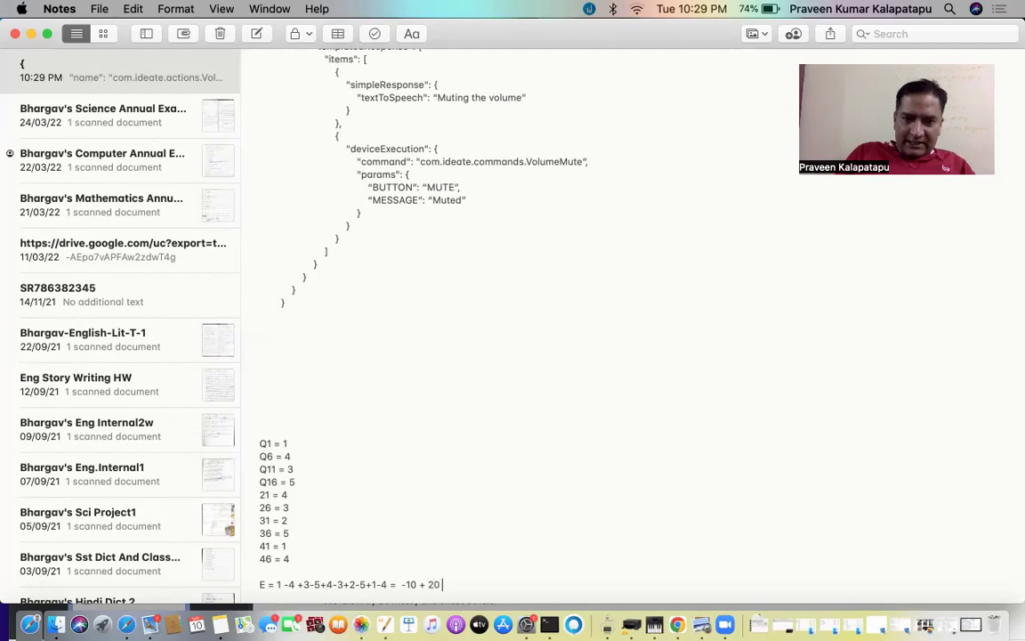
Switch to Chrome and examine the starting constants of the trait formulas in the scoring sheet, from Extroversion to Neuroticism
{"action": "key", "text": "super+Tab"}
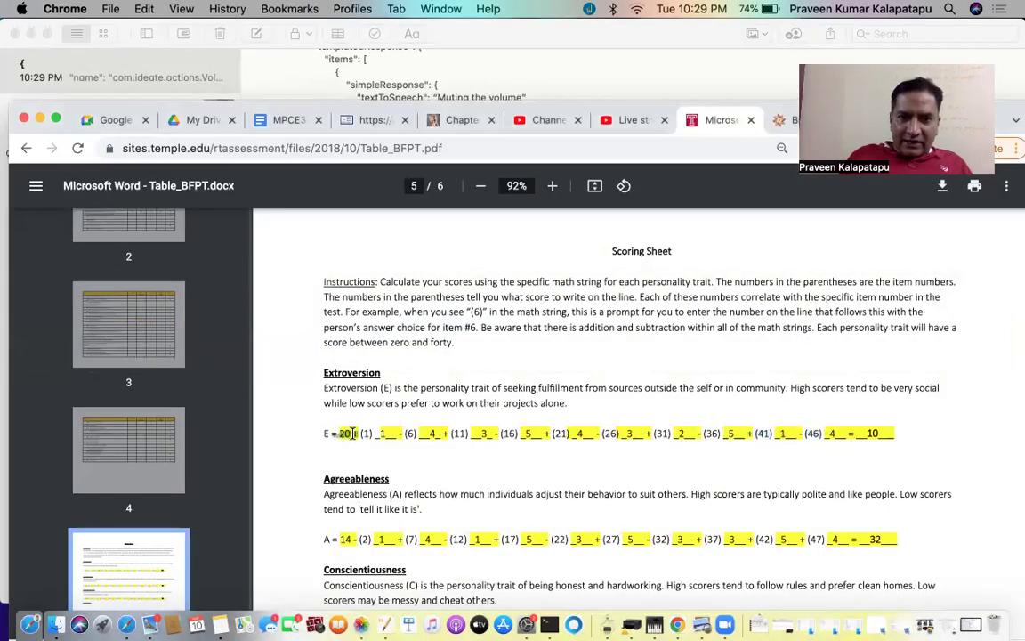
{"action": "scroll", "coordinate": [408, 519], "scroll_direction": "down", "scroll_amount": 3}
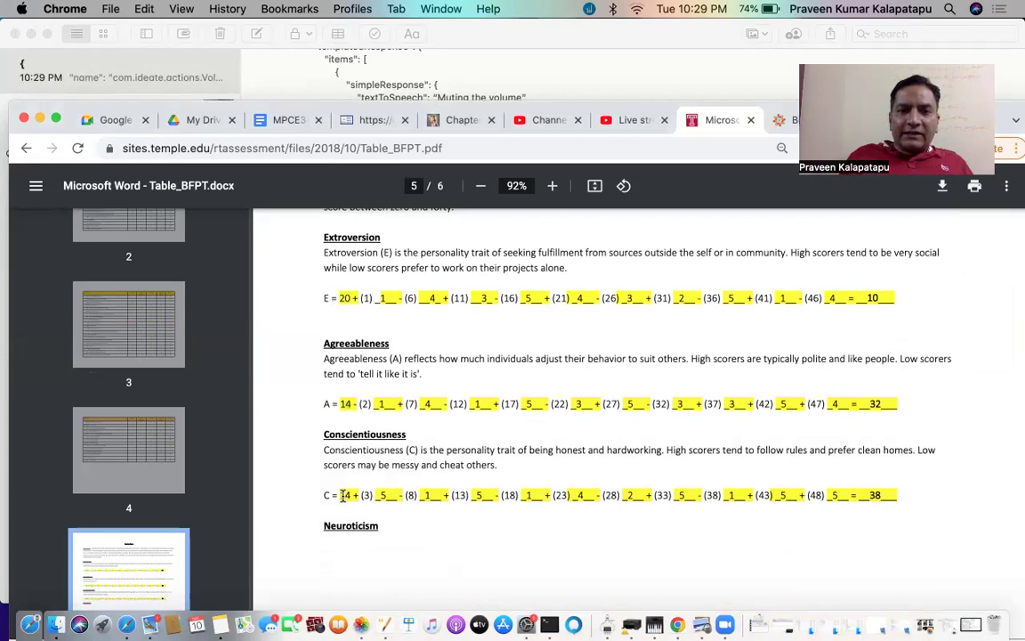
{"action": "scroll", "coordinate": [350, 494], "scroll_direction": "down", "scroll_amount": 6}
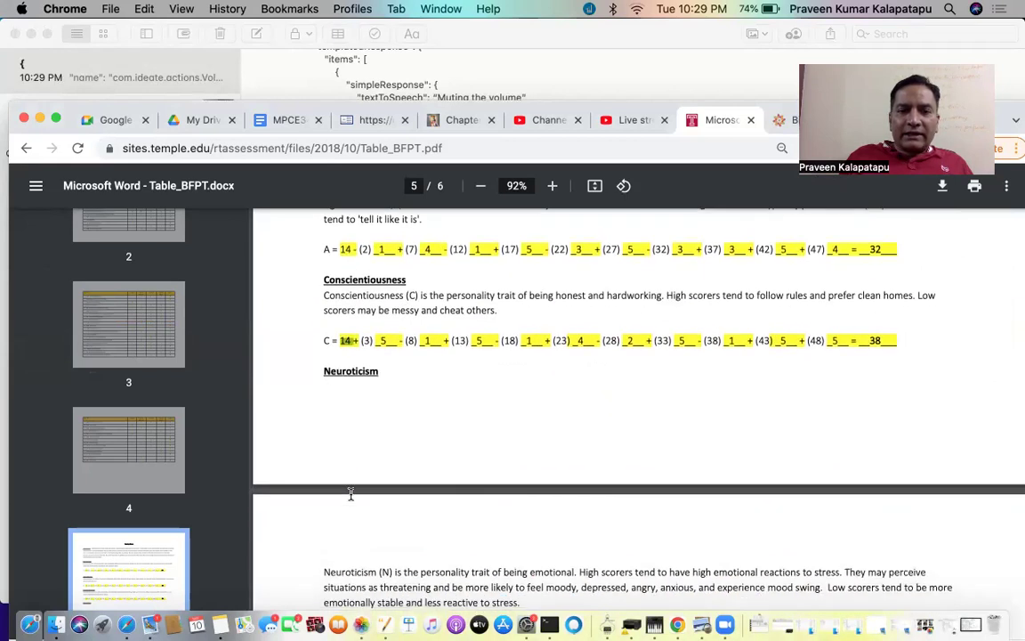
{"action": "left_click", "coordinate": [345, 525]}
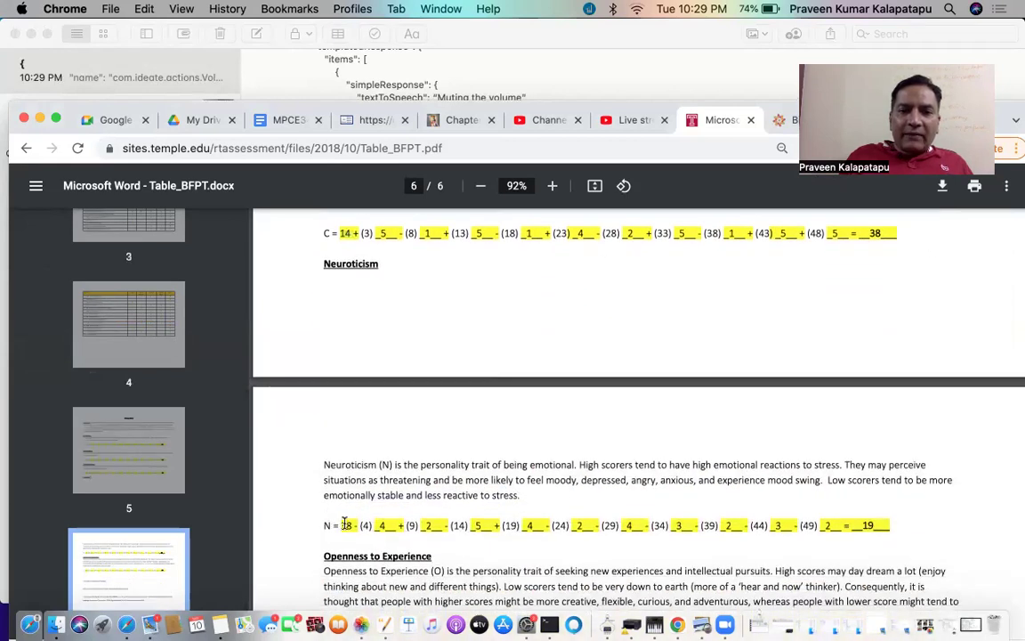
{"action": "double_click", "coordinate": [350, 525]}
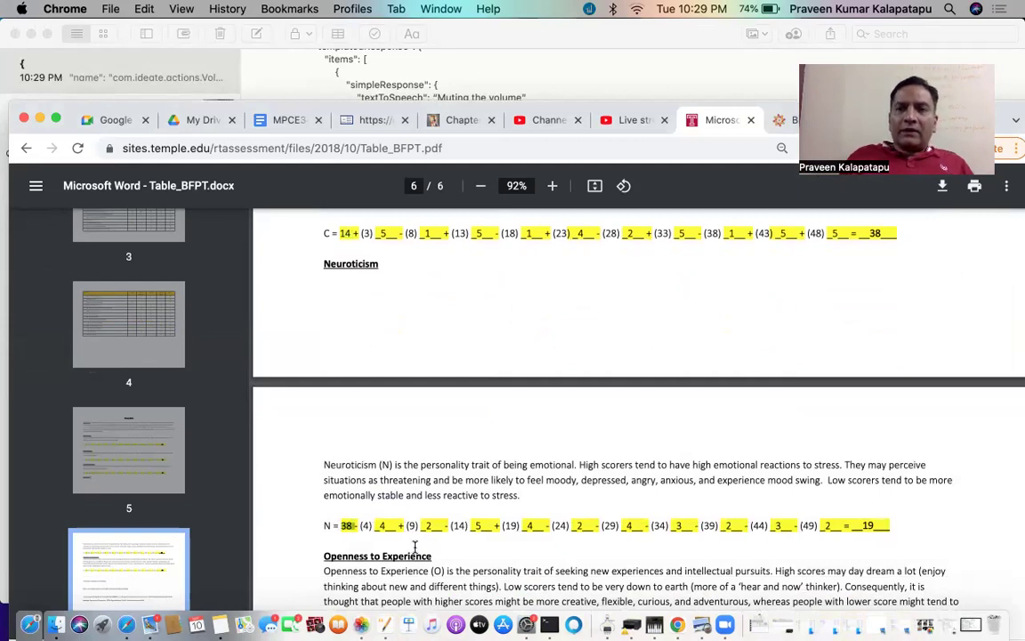
{"action": "scroll", "coordinate": [415, 546], "scroll_direction": "up", "scroll_amount": 6}
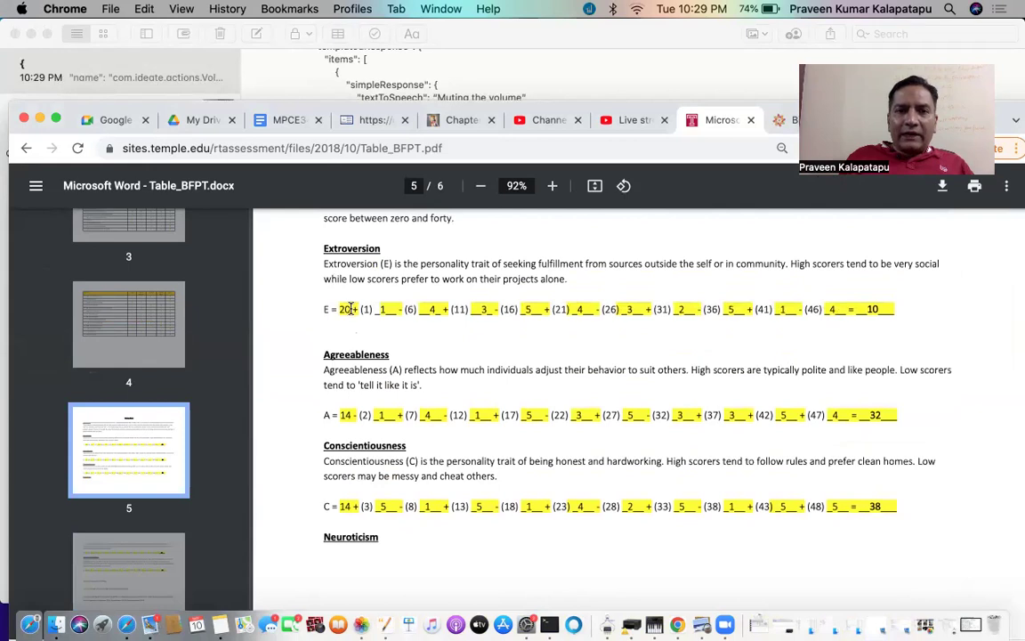
Return to Notes, finish the E calculation with "= 10" and add the line "Raw Score E = 10" below it
{"action": "key", "text": "super+Tab"}
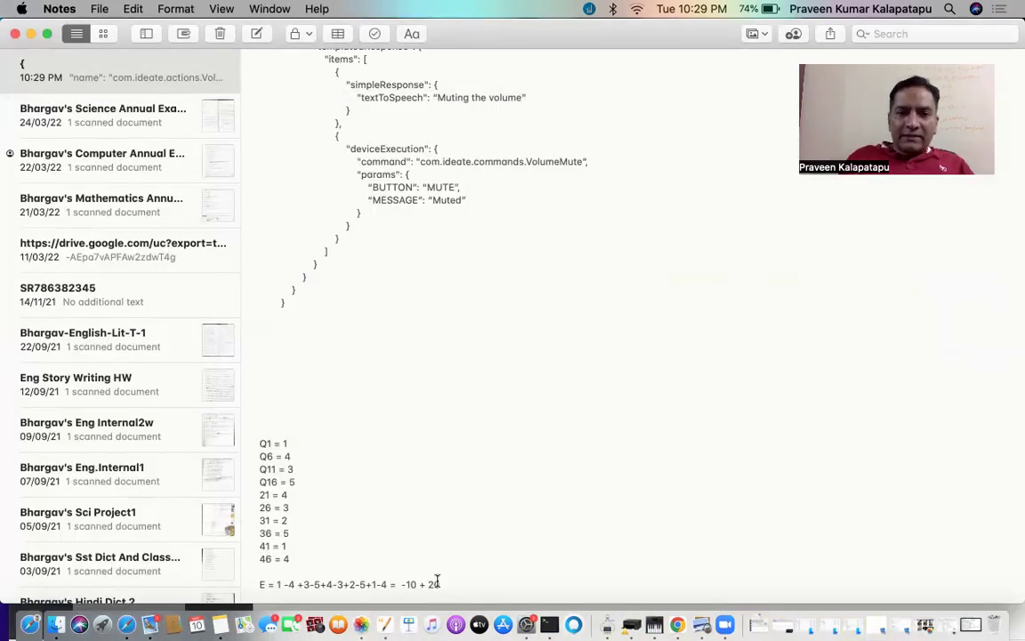
{"action": "type", "text": "= 10"}
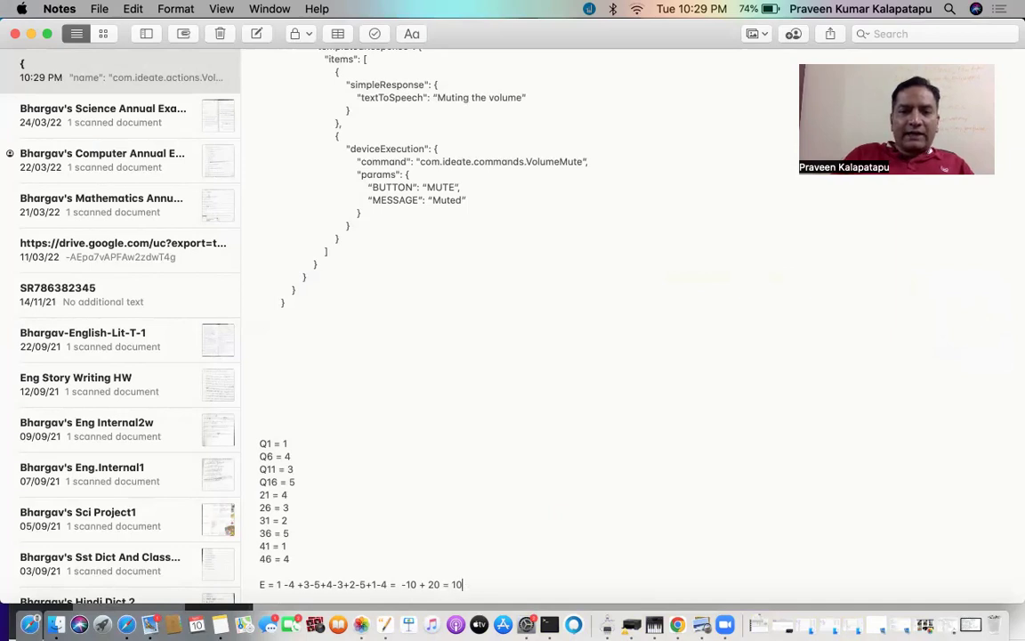
{"action": "key", "text": "Return"}
{"action": "type", "text": "Ra"}
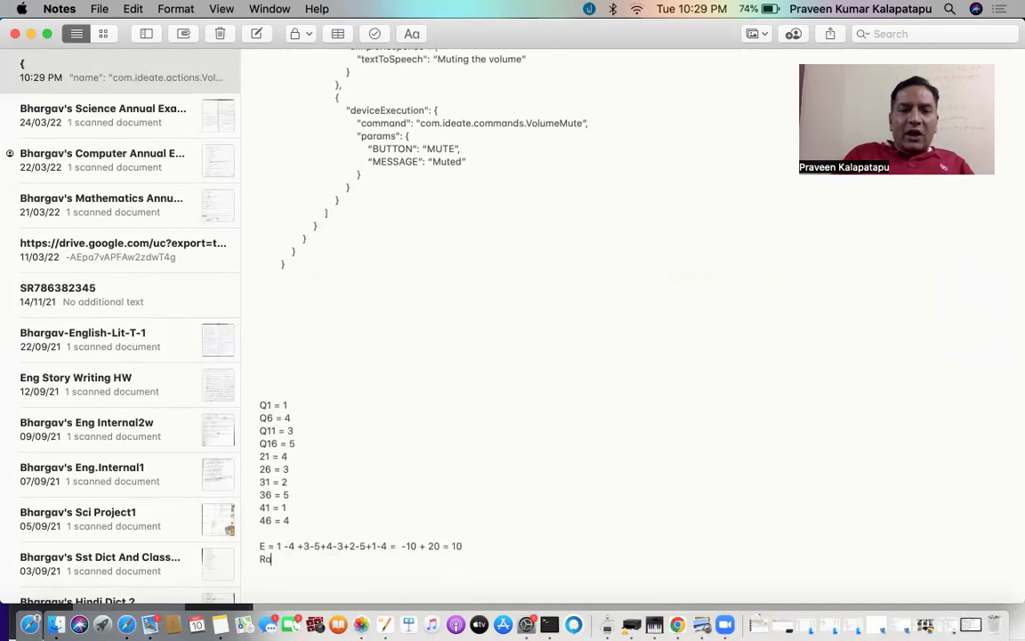
{"action": "type", "text": "w Score E = 10"}
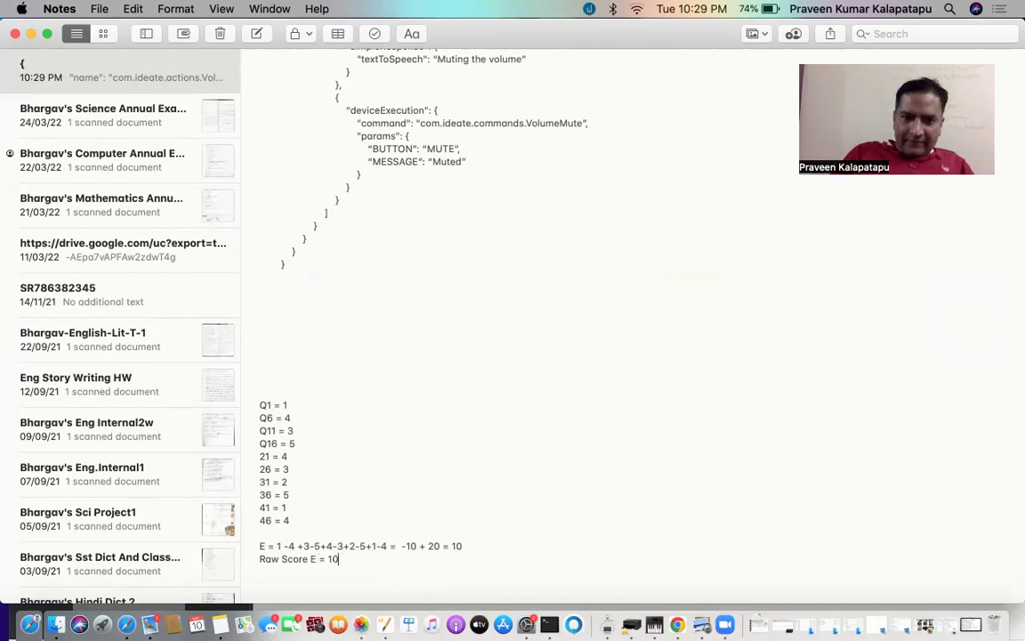
Add the score out of the maximum, "10/40", after a blank line under the raw score
{"action": "key", "text": "Return"}
{"action": "key", "text": "Return"}
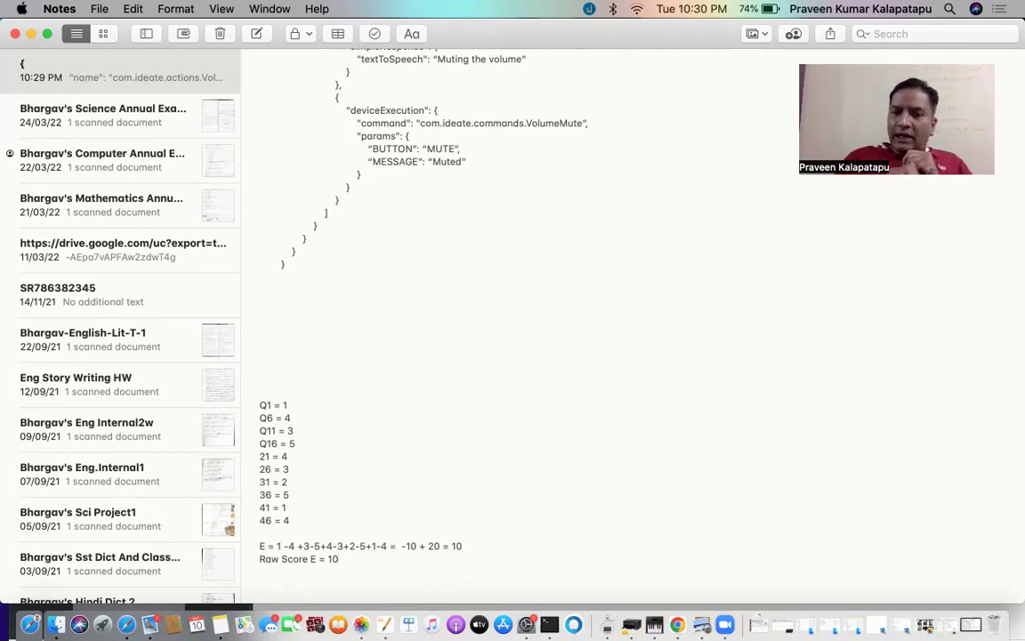
{"action": "type", "text": "10/40"}
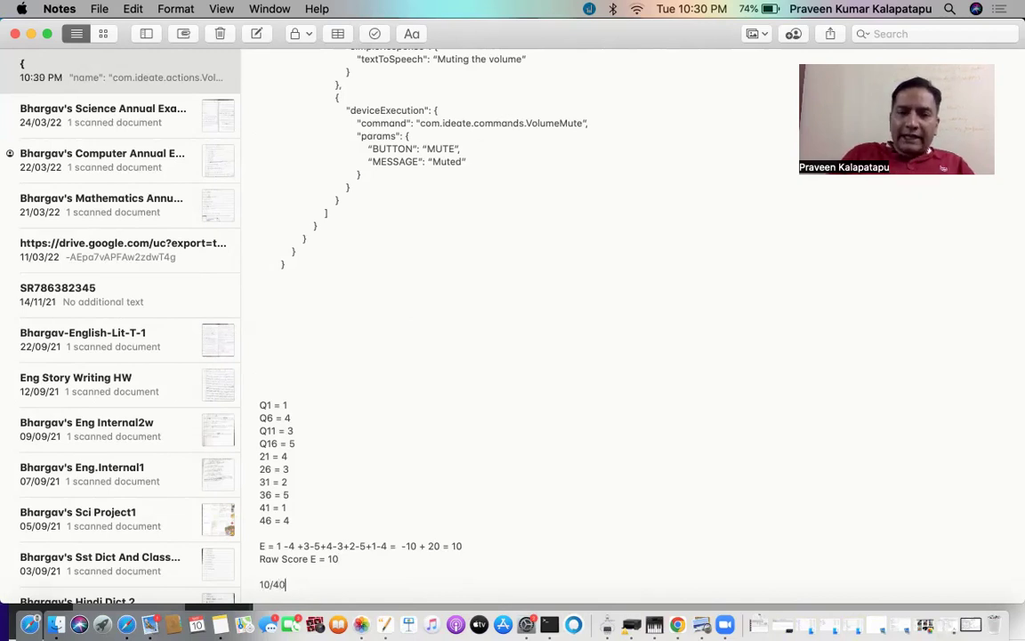
{"action": "key", "text": "Return"}
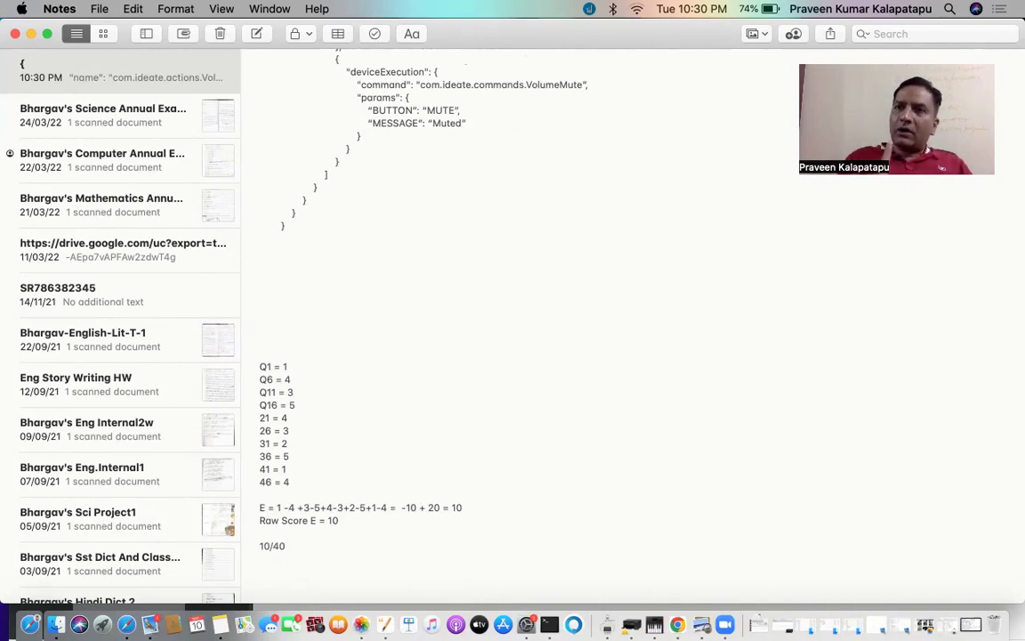
Switch to Chrome and review the trait formulas in the scoring sheet down to Openness to Experience
{"action": "key", "text": "super+Tab"}
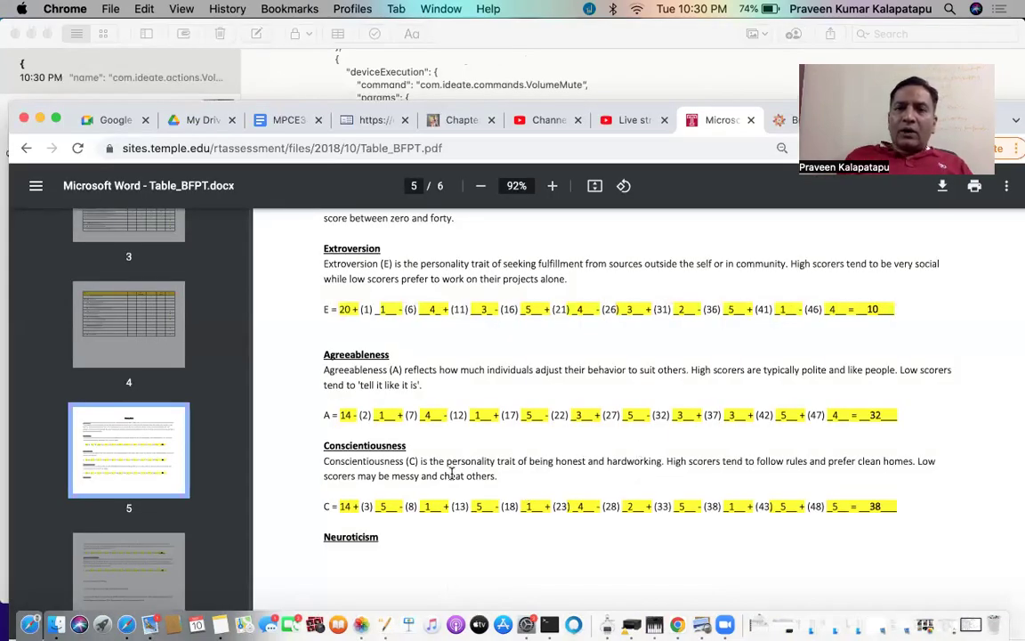
{"action": "key", "text": "super+Tab"}
{"action": "key", "text": "super+Tab"}
{"action": "scroll", "coordinate": [539, 487], "scroll_direction": "down", "scroll_amount": 5}
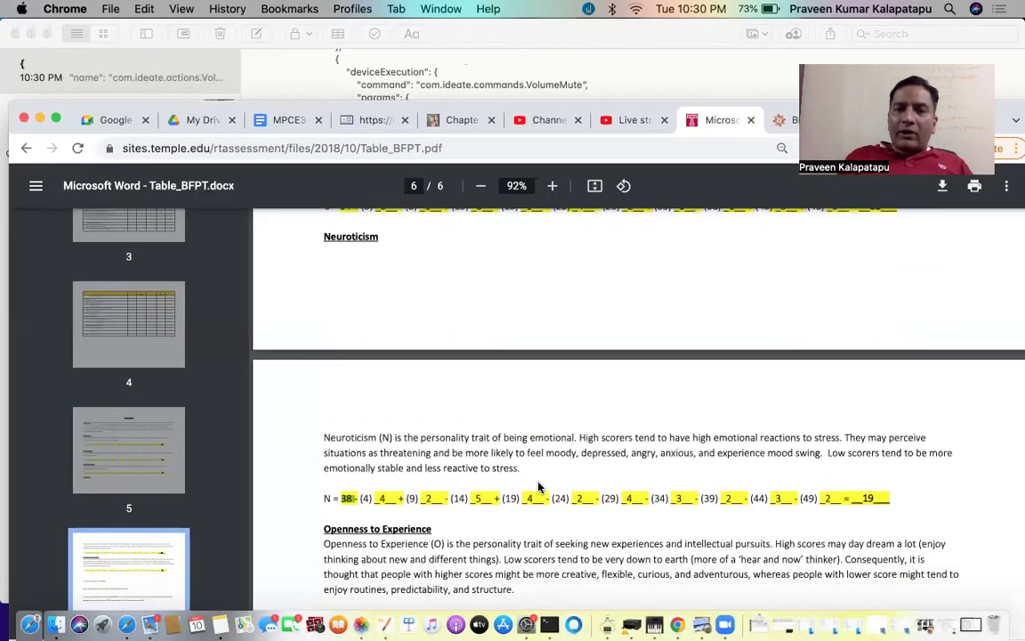
{"action": "scroll", "coordinate": [538, 487], "scroll_direction": "down", "scroll_amount": 3}
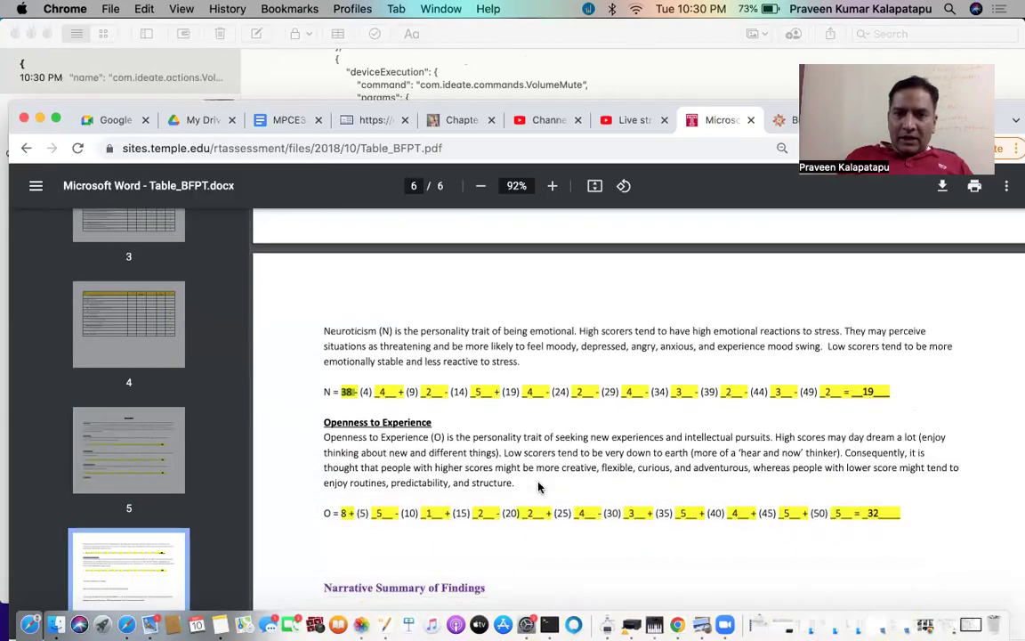
Return to Notes and add the first interpretation range, "0-5 : Very Low", below the 10/40 line
{"action": "key", "text": "super+Tab"}
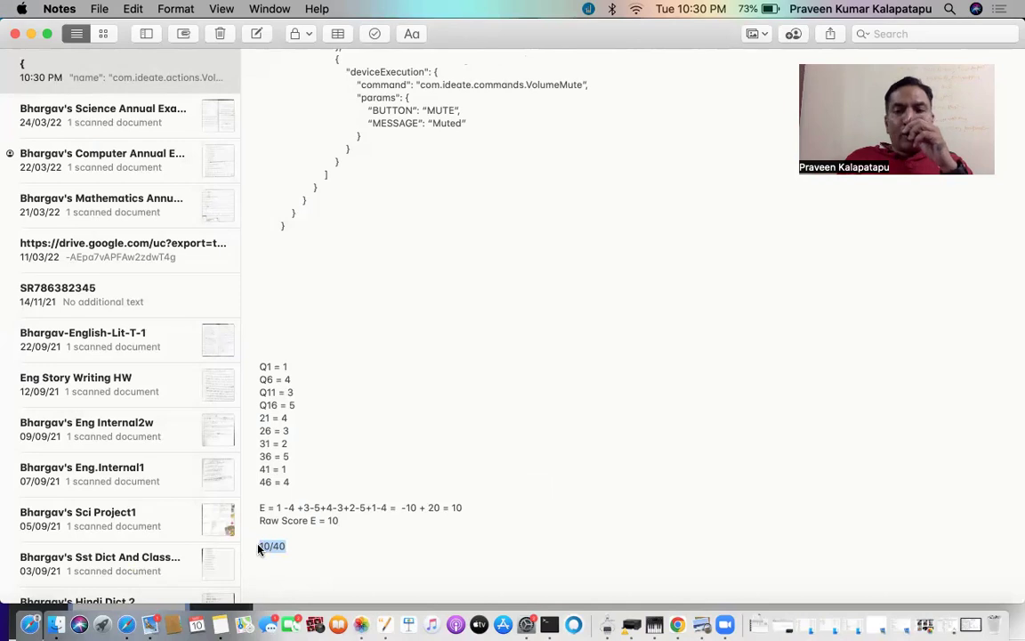
{"action": "left_click", "coordinate": [314, 549]}
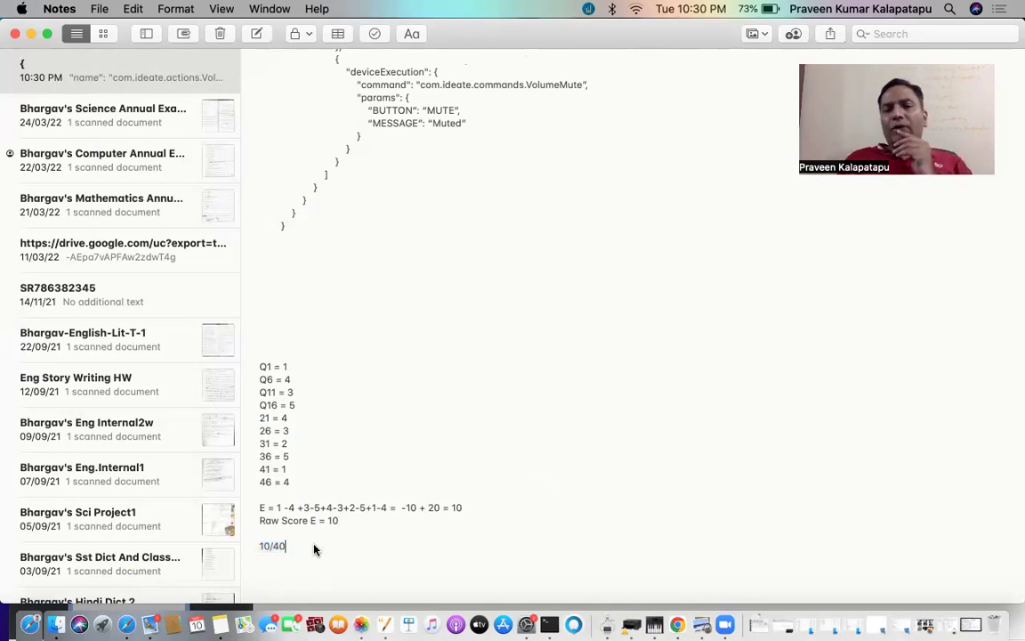
{"action": "key", "text": "Return"}
{"action": "key", "text": "Return"}
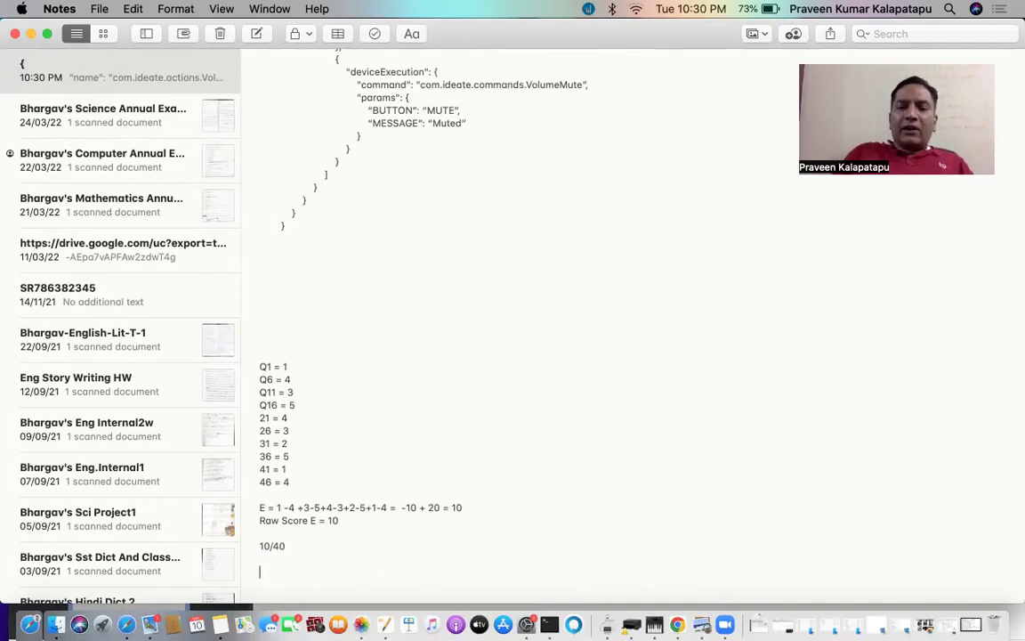
{"action": "type", "text": "0"}
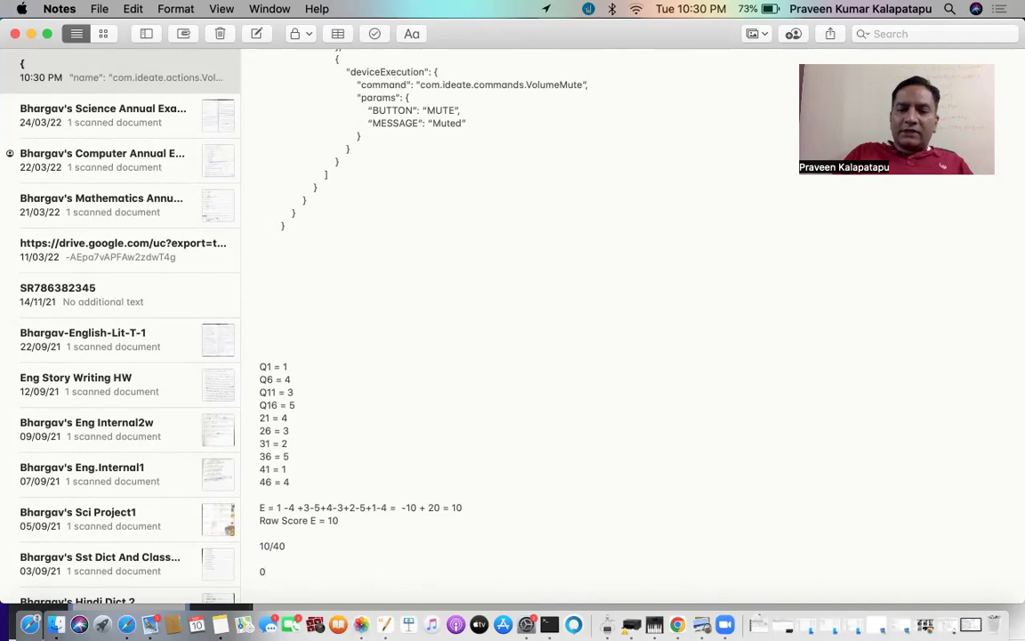
{"action": "type", "text": "-5 : Very Low"}
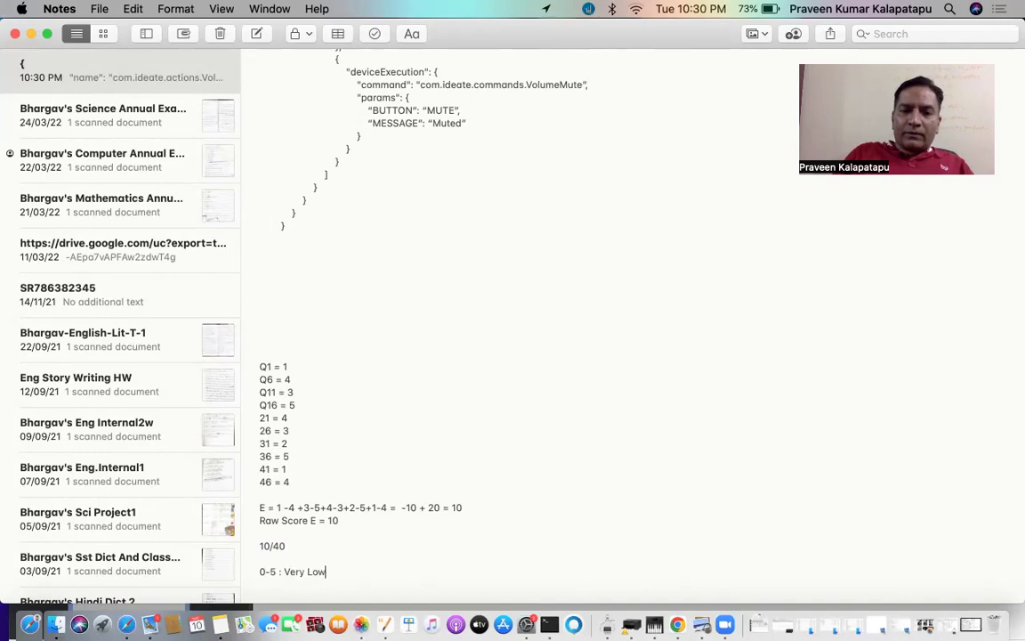
Change the Very Low range to 0-10 and add the line "10-35: Low" below it
{"action": "key", "text": "Return"}
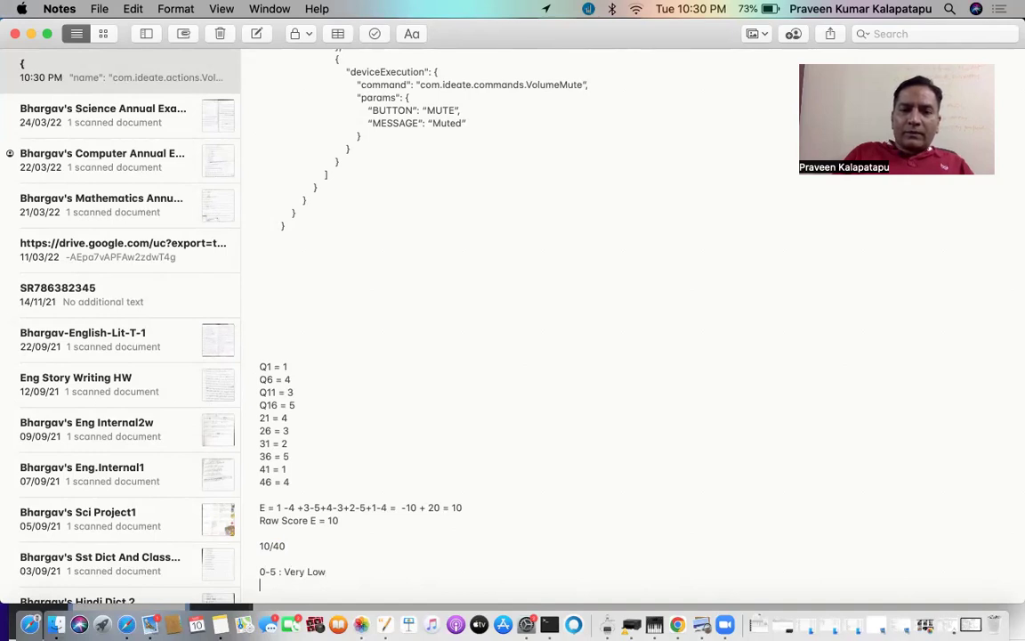
{"action": "type", "text": "5"}
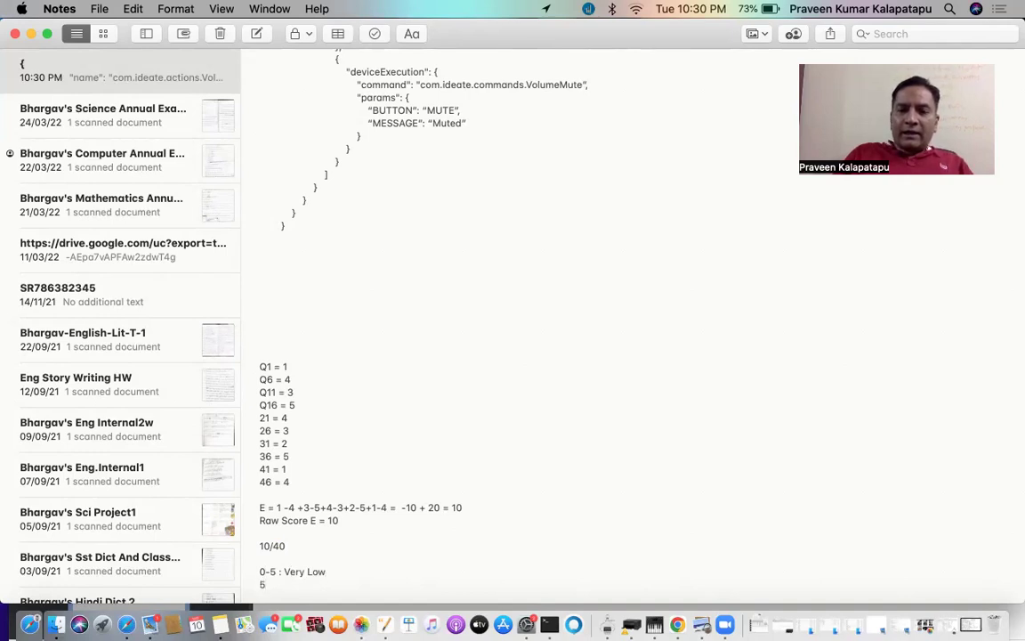
{"action": "left_click", "coordinate": [276, 572]}
{"action": "key", "text": "BackSpace"}
{"action": "type", "text": "10"}
{"action": "key", "text": "BackSpace"}
{"action": "type", "text": "10"}
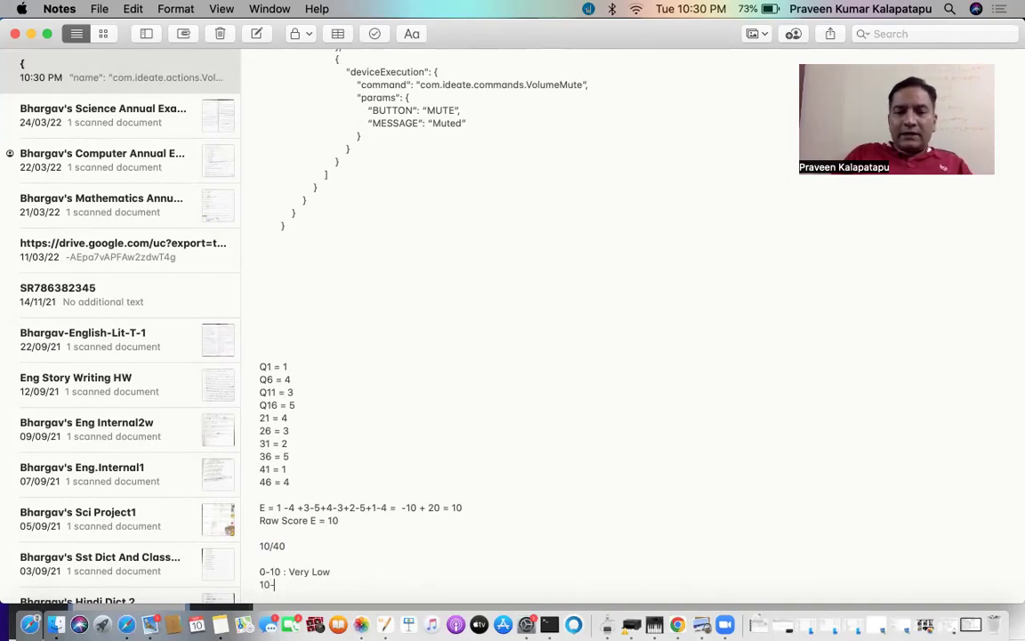
{"action": "type", "text": "-40:"}
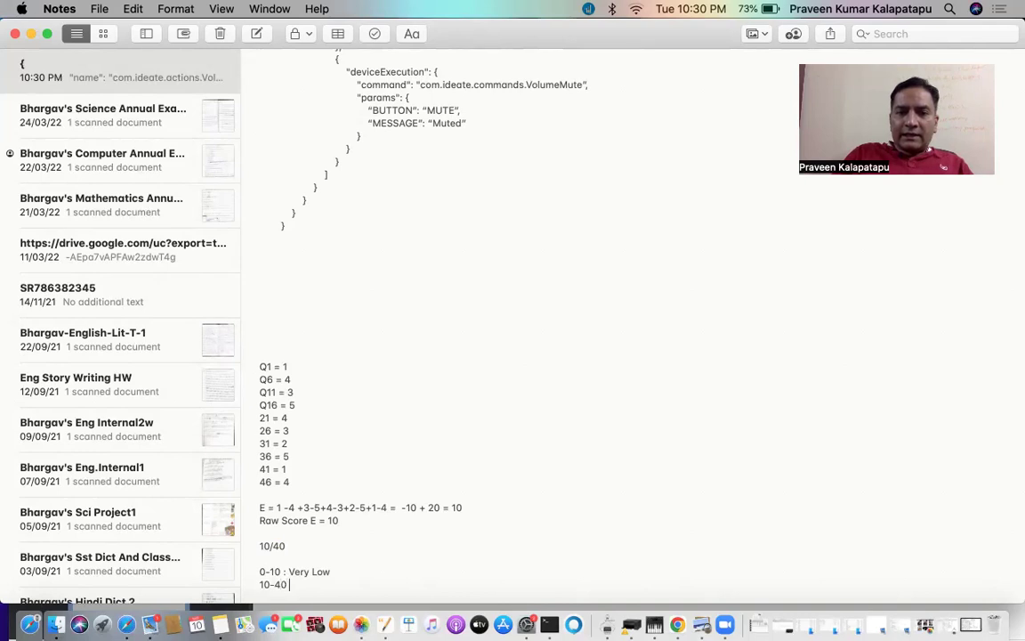
{"action": "key", "text": "BackSpace"}
{"action": "key", "text": "BackSpace"}
{"action": "key", "text": "BackSpace"}
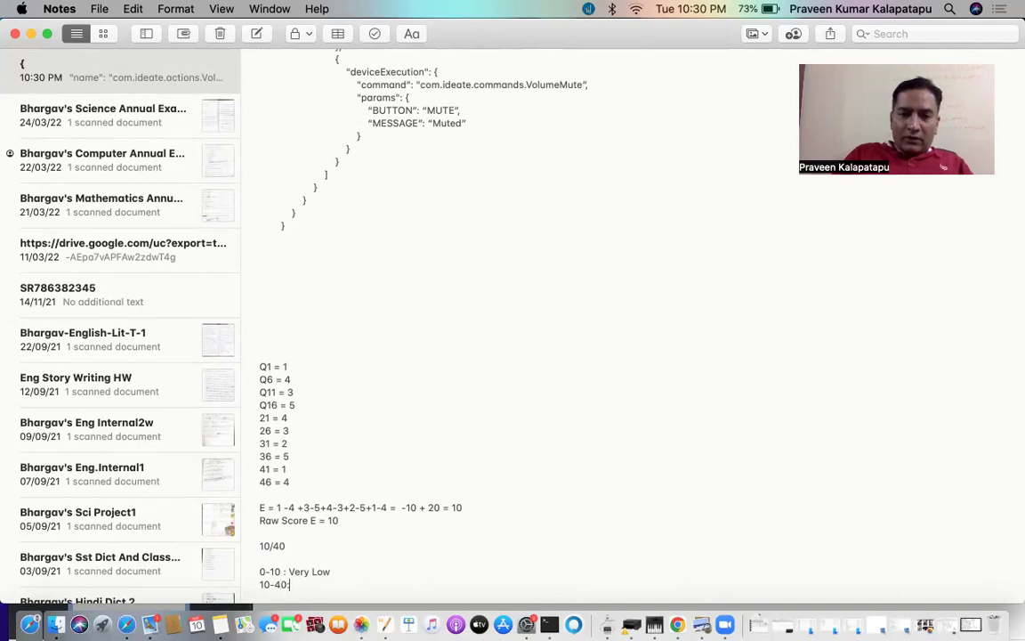
{"action": "type", "text": "35: Low"}
{"action": "key", "text": "Return"}
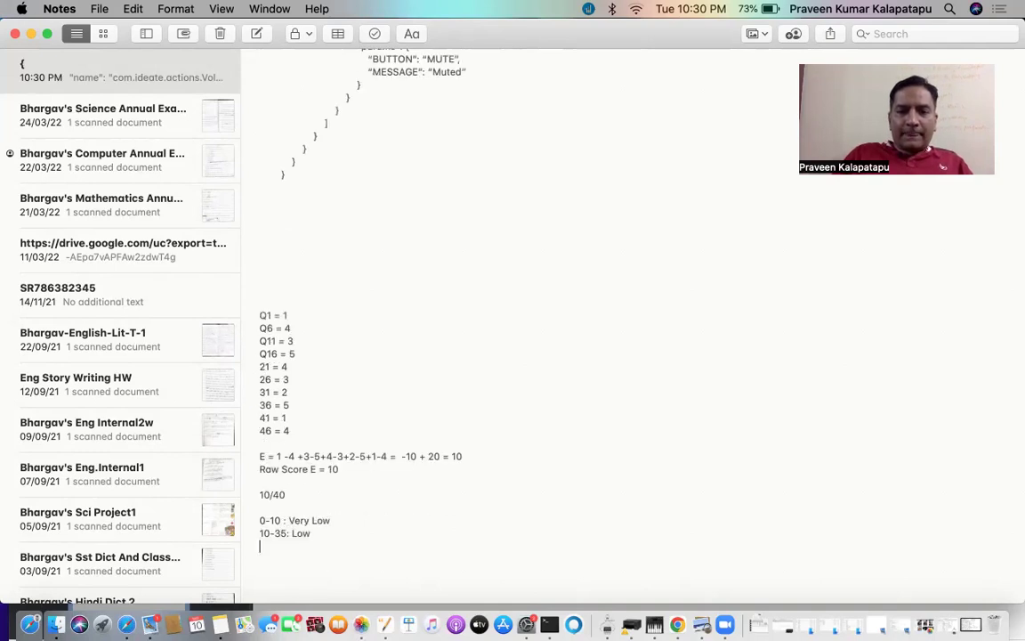
Start a third range line with the bounds 35 and 65, removing the separator between them
{"action": "type", "text": "35:"}
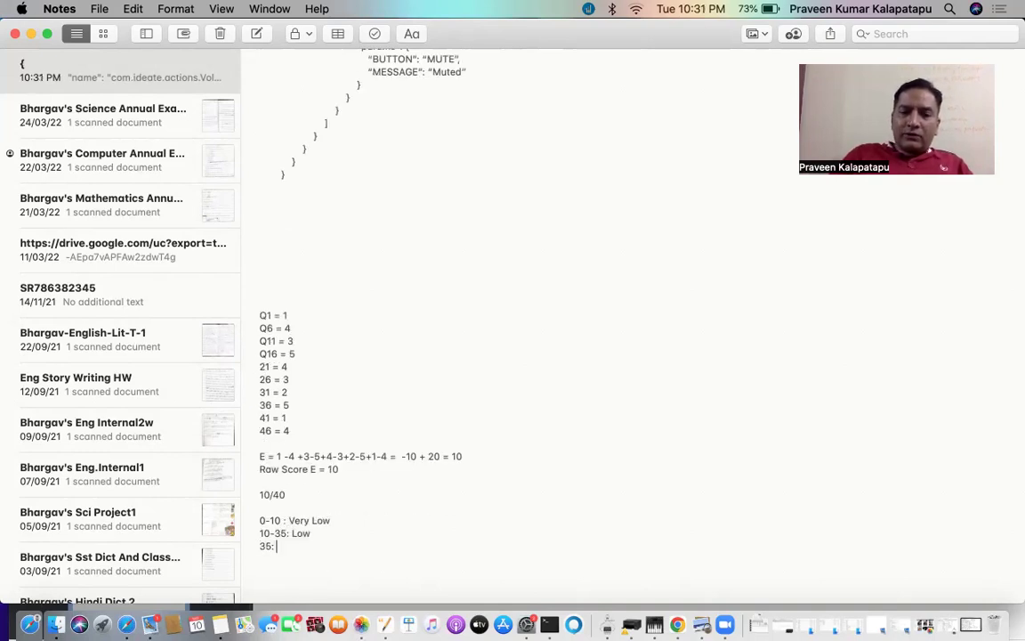
{"action": "type", "text": " 65"}
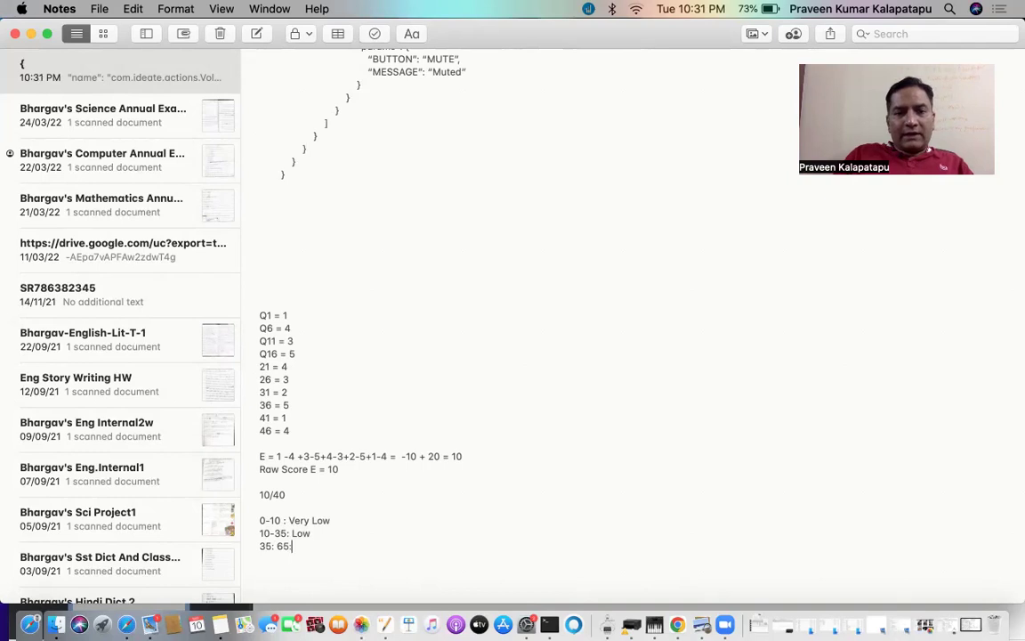
{"action": "type", "text": ":"}
{"action": "key", "text": "Left"}
{"action": "key", "text": "Left"}
{"action": "key", "text": "Left"}
{"action": "key", "text": "BackSpace"}
{"action": "key", "text": "BackSpace"}
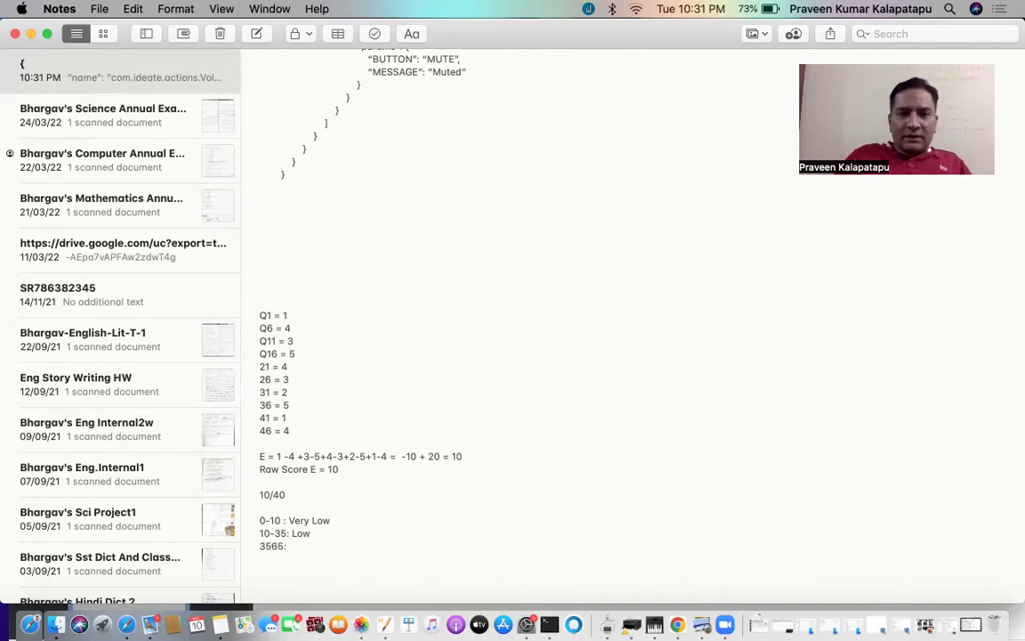
Insert the line "40/8 =" between the 10/40 score and the ranges, followed by a blank line
{"action": "left_click", "coordinate": [270, 519]}
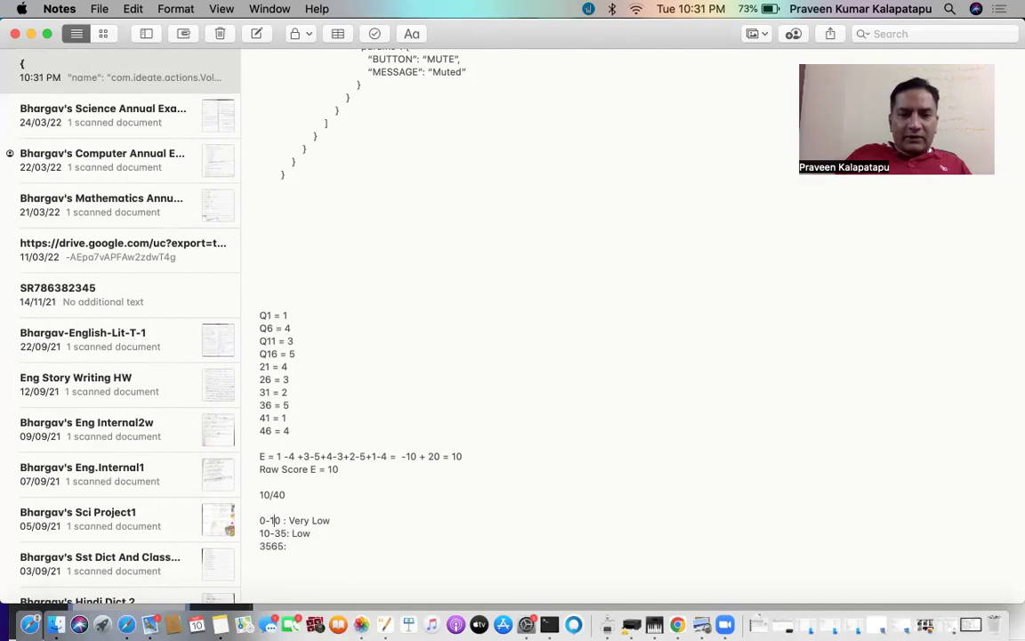
{"action": "key", "text": "shift+Left"}
{"action": "key", "text": "shift+Left"}
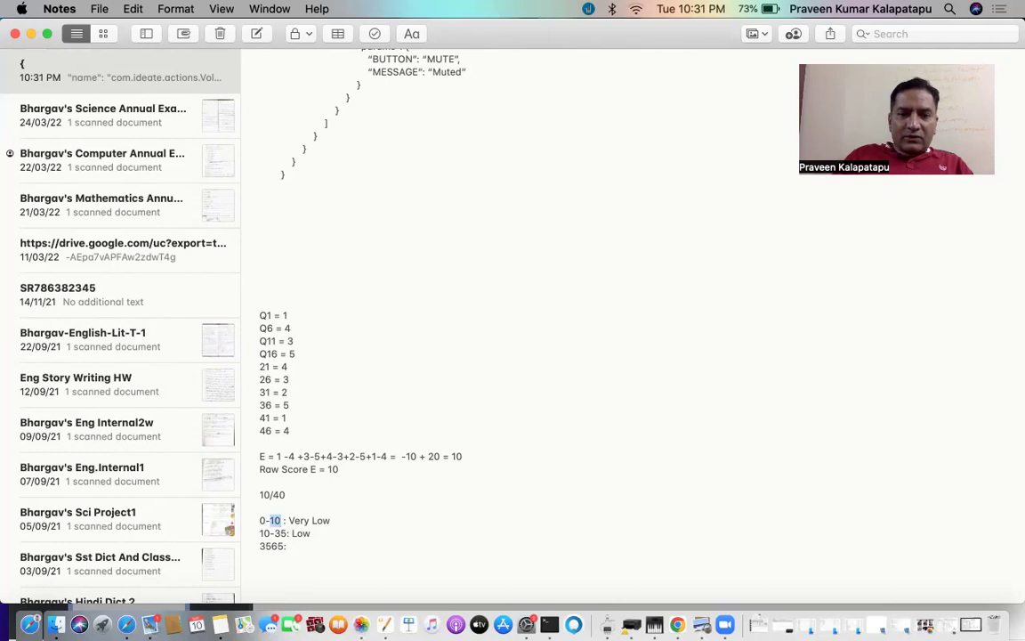
{"action": "left_click", "coordinate": [299, 504]}
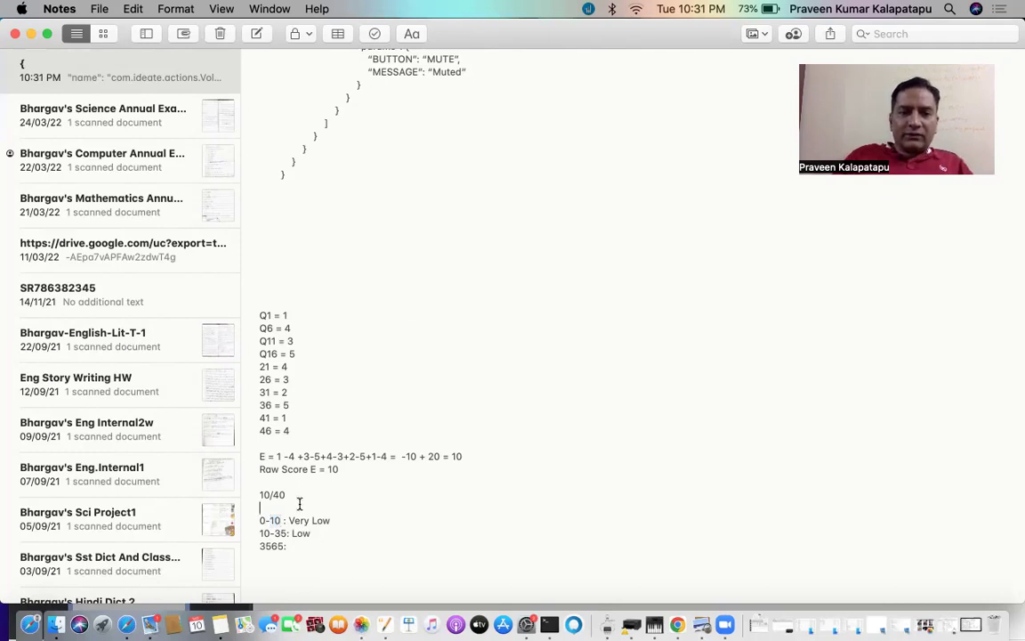
{"action": "key", "text": "Return"}
{"action": "type", "text": "40"}
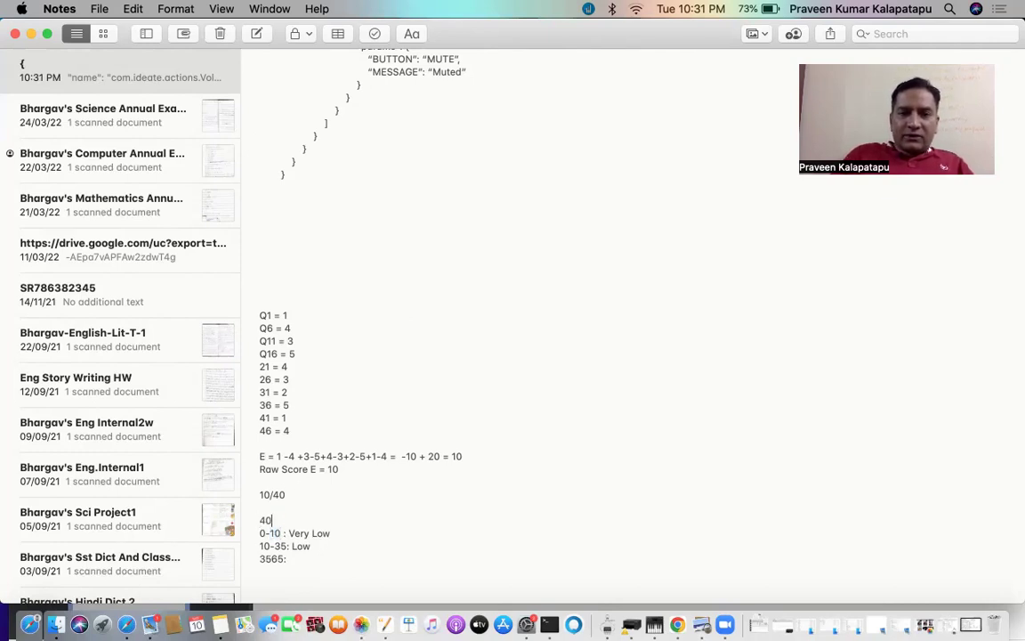
{"action": "type", "text": "/8 = 5 ="}
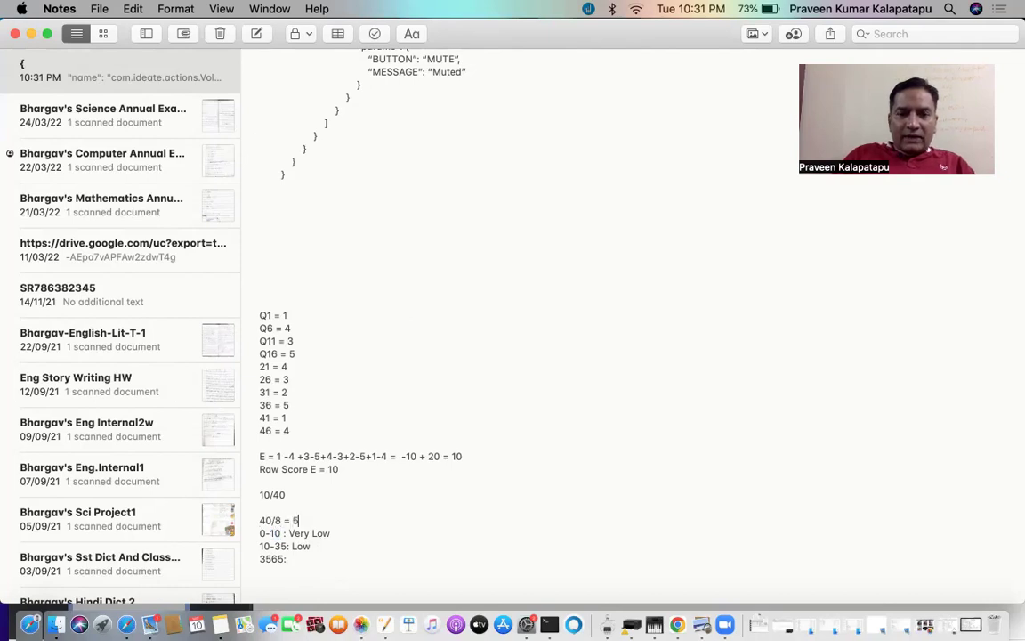
{"action": "key", "text": "BackSpace"}
{"action": "key", "text": "BackSpace"}
{"action": "key", "text": "BackSpace"}
{"action": "key", "text": "BackSpace"}
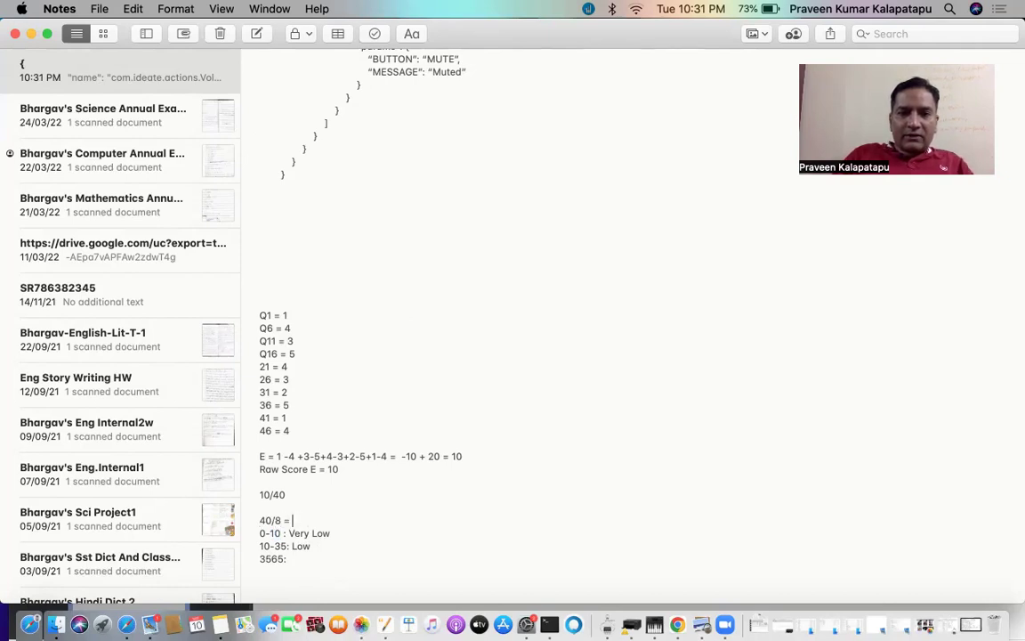
{"action": "key", "text": "Return"}
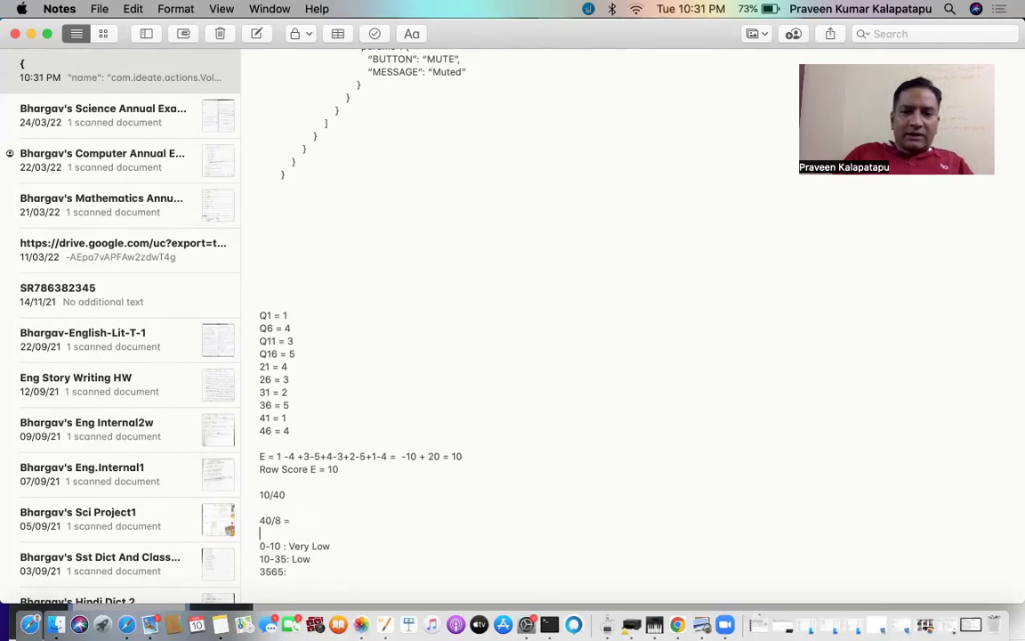
Change the upper bound of the Very Low range to 5
{"action": "key", "text": "Down"}
{"action": "key", "text": "Right"}
{"action": "key", "text": "Right"}
{"action": "key", "text": "shift+Right"}
{"action": "key", "text": "shift+Right"}
{"action": "type", "text": "5"}
Change the Low range to 6-10
{"action": "key", "text": "Down"}
{"action": "key", "text": "Home"}
{"action": "key", "text": "shift+Right"}
{"action": "key", "text": "shift+Right"}
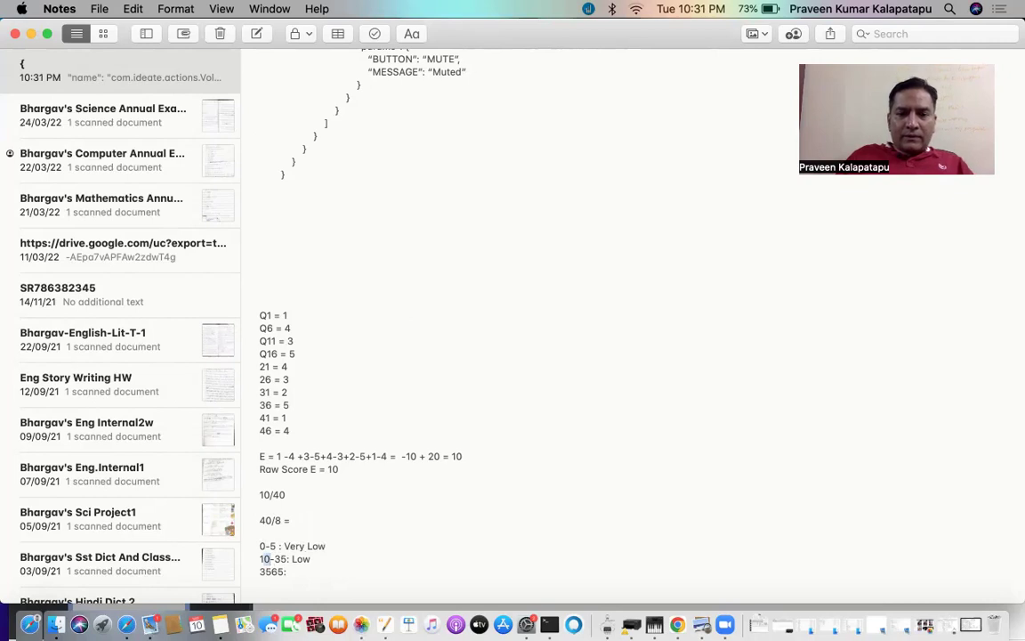
{"action": "type", "text": "6"}
{"action": "key", "text": "Right"}
{"action": "key", "text": "shift+Right"}
{"action": "key", "text": "shift+Right"}
{"action": "type", "text": "10"}
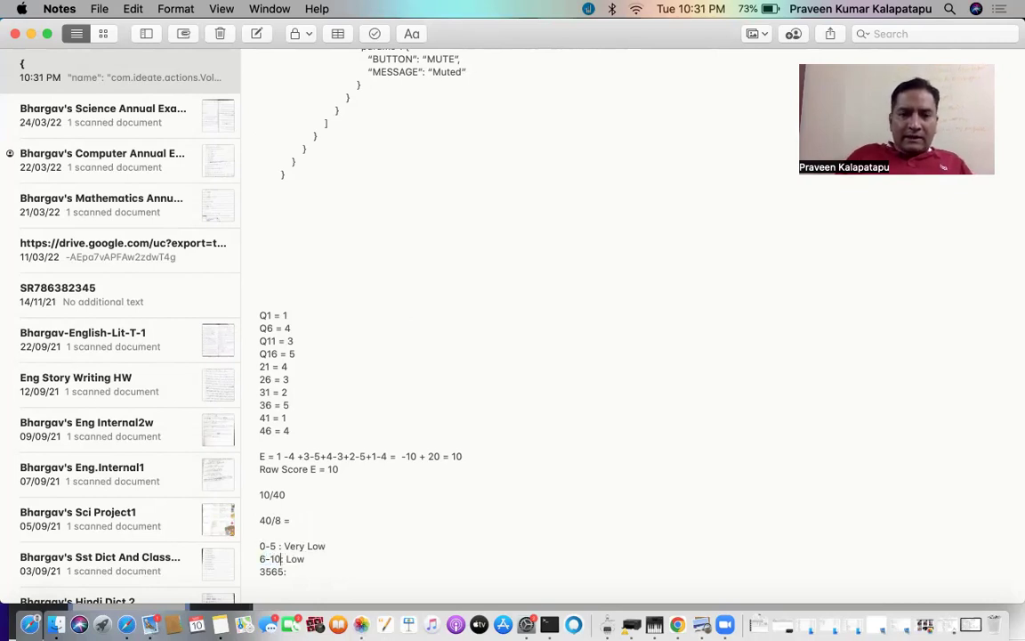
Replace the unfinished third range line with "10-20: Average"
{"action": "key", "text": "shift+Left"}
{"action": "key", "text": "shift+Left"}
{"action": "key", "text": "shift+Left"}
{"action": "key", "text": "shift+Left"}
{"action": "type", "text": "10"}
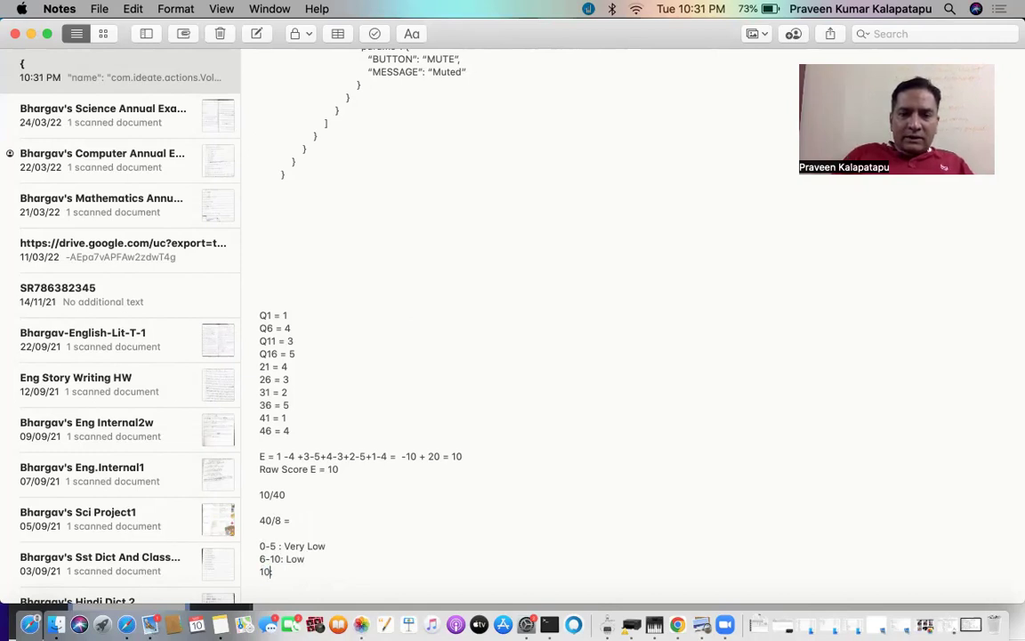
{"action": "key", "text": "BackSpace"}
{"action": "key", "text": "BackSpace"}
{"action": "type", "text": "-"}
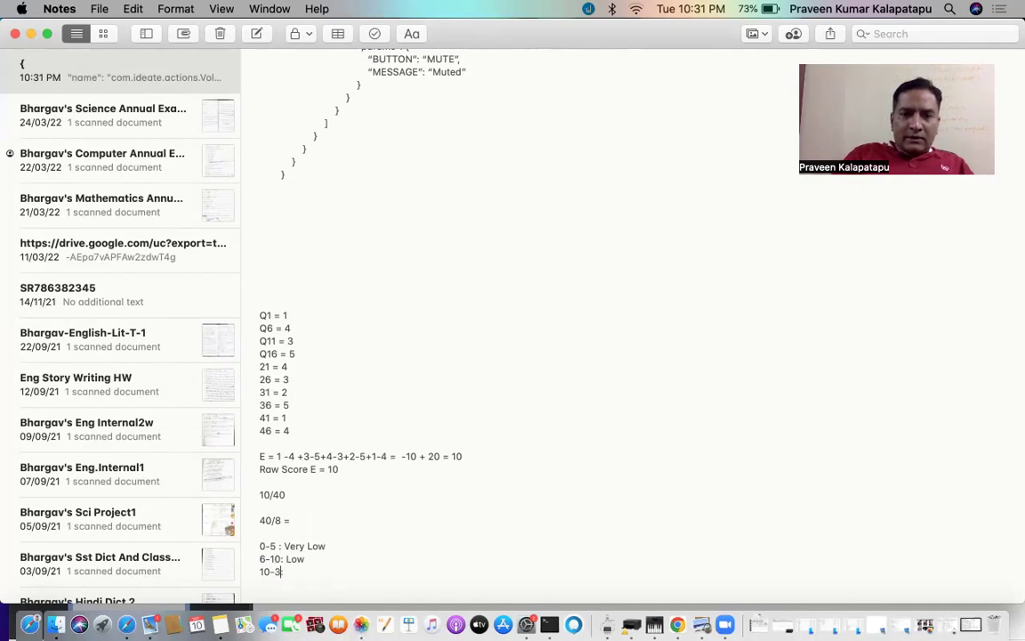
{"action": "type", "text": "20:"}
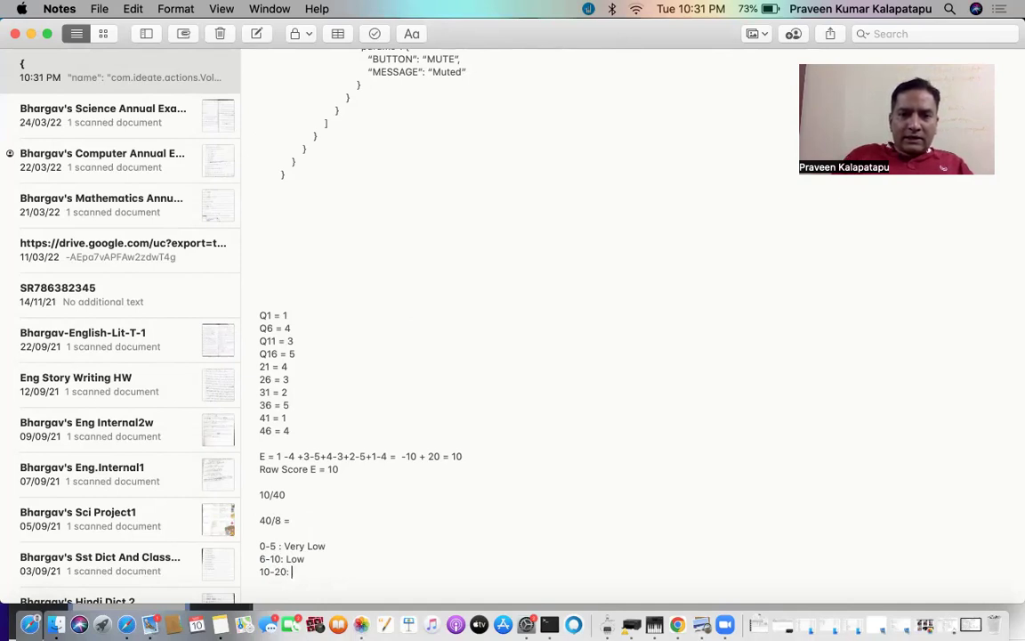
{"action": "type", "text": " Average"}
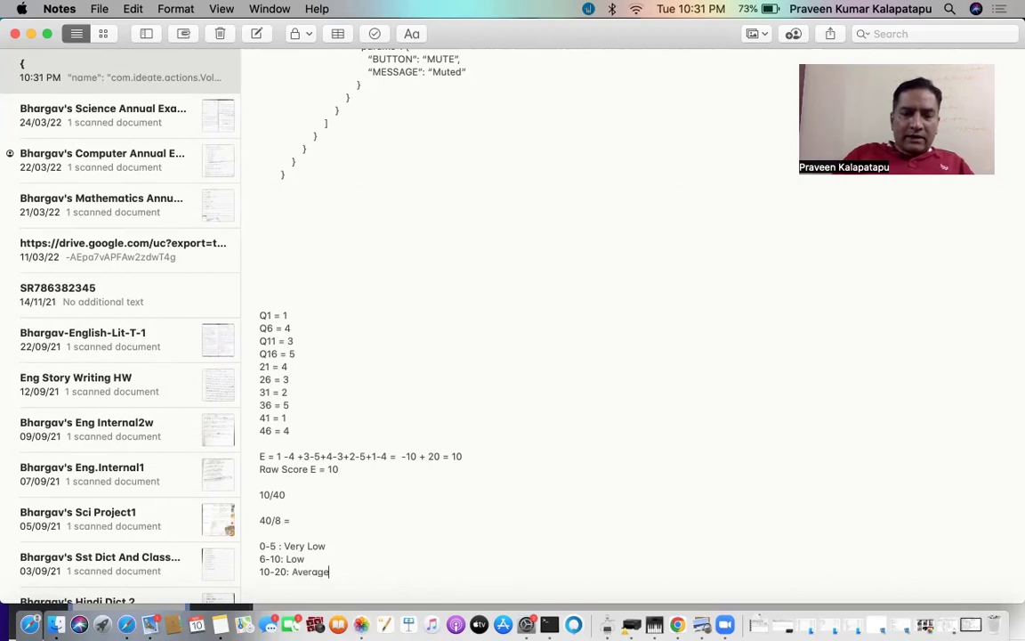
Add the line "21-30: High" below Average and change the Average range's lower bound to 11
{"action": "key", "text": "Return"}
{"action": "type", "text": "21"}
{"action": "left_click_drag", "start_coordinate": [265, 571], "coordinate": [269, 572]}
{"action": "type", "text": "1"}
{"action": "left_click", "coordinate": [271, 585]}
{"action": "type", "text": "-30: High"}
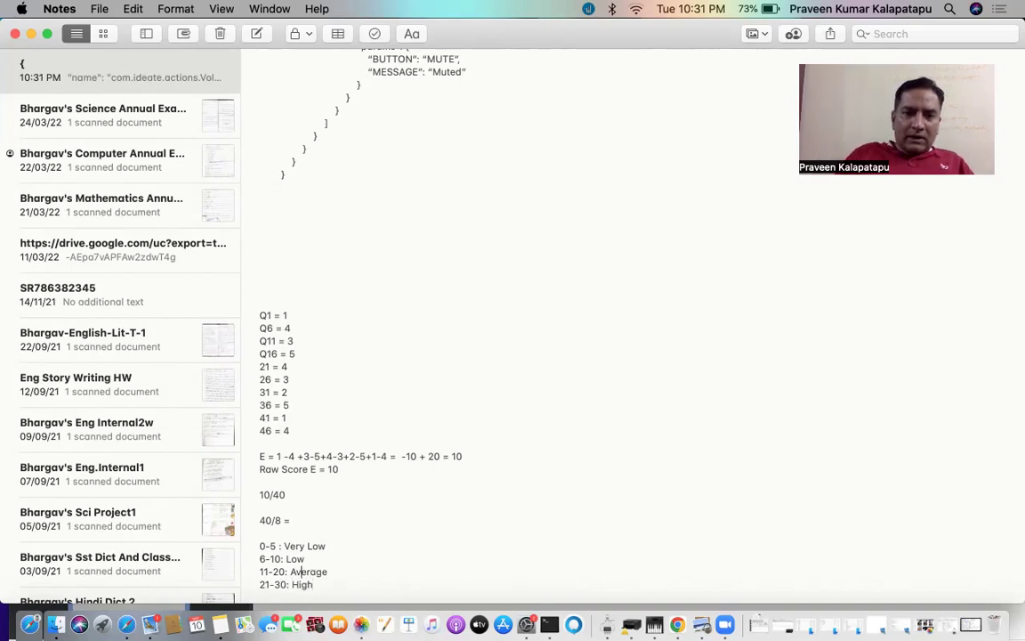
Change the Average range to 15-25 and the lower bound of the Low range to 8
{"action": "left_click", "coordinate": [269, 571]}
{"action": "key", "text": "BackSpace"}
{"action": "type", "text": "5"}
{"action": "left_click", "coordinate": [287, 571]}
{"action": "key", "text": "BackSpace"}
{"action": "type", "text": "5"}
{"action": "left_click", "coordinate": [264, 559]}
{"action": "key", "text": "shift+Left"}
{"action": "type", "text": "8"}
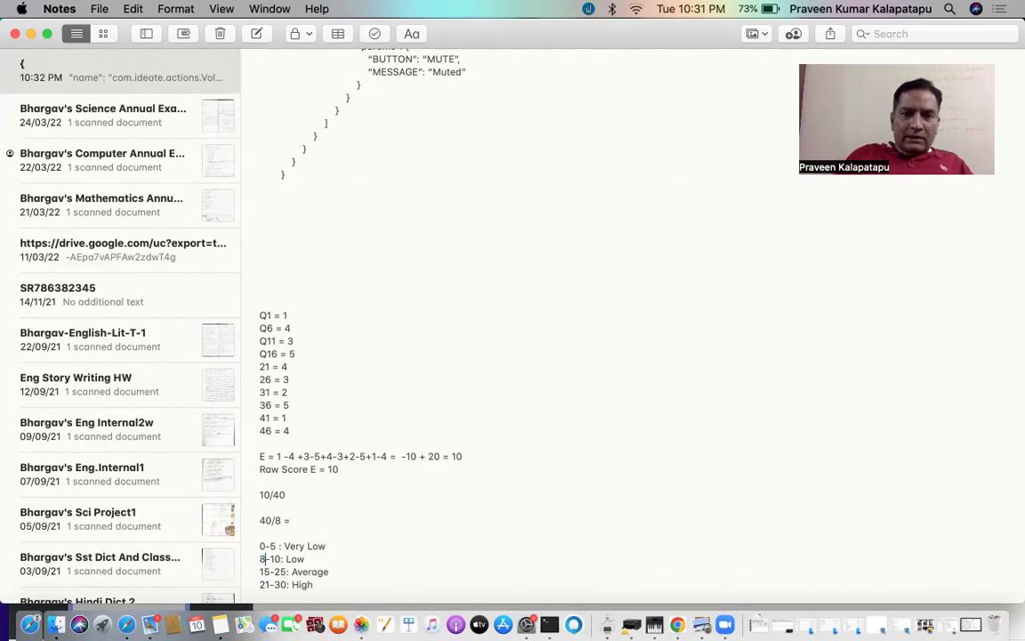
Set the Very Low range to 0-8 and the Low range to 9-16
{"action": "left_click", "coordinate": [281, 545]}
{"action": "type", "text": ":"}
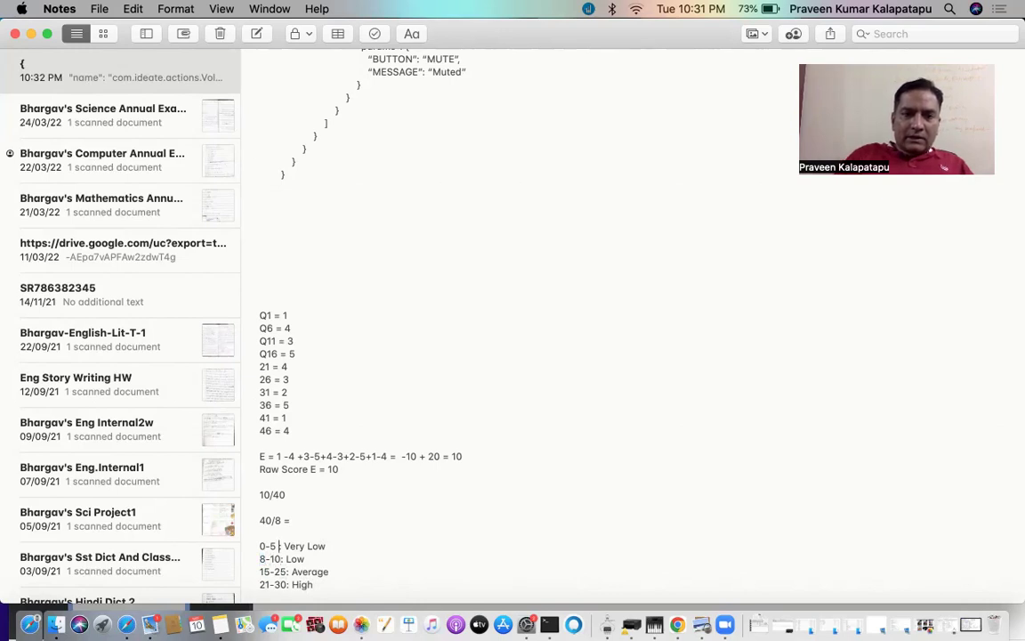
{"action": "left_click", "coordinate": [273, 546]}
{"action": "key", "text": "BackSpace"}
{"action": "type", "text": "8"}
{"action": "key", "text": "BackSpace"}
{"action": "type", "text": "9"}
{"action": "key", "text": "Right"}
{"action": "key", "text": "Delete"}
{"action": "type", "text": "6"}
Set the Average range to 17-24
{"action": "left_click", "coordinate": [264, 572]}
{"action": "key", "text": "shift+Right"}
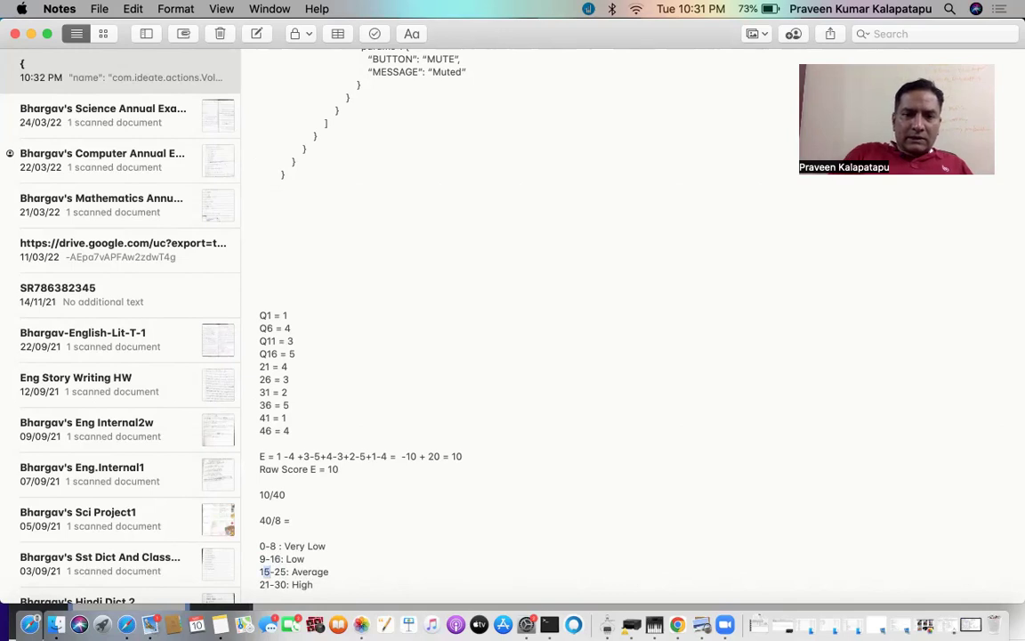
{"action": "type", "text": "7"}
{"action": "key", "text": "Right"}
{"action": "key", "text": "shift+Right"}
{"action": "key", "text": "shift+Right"}
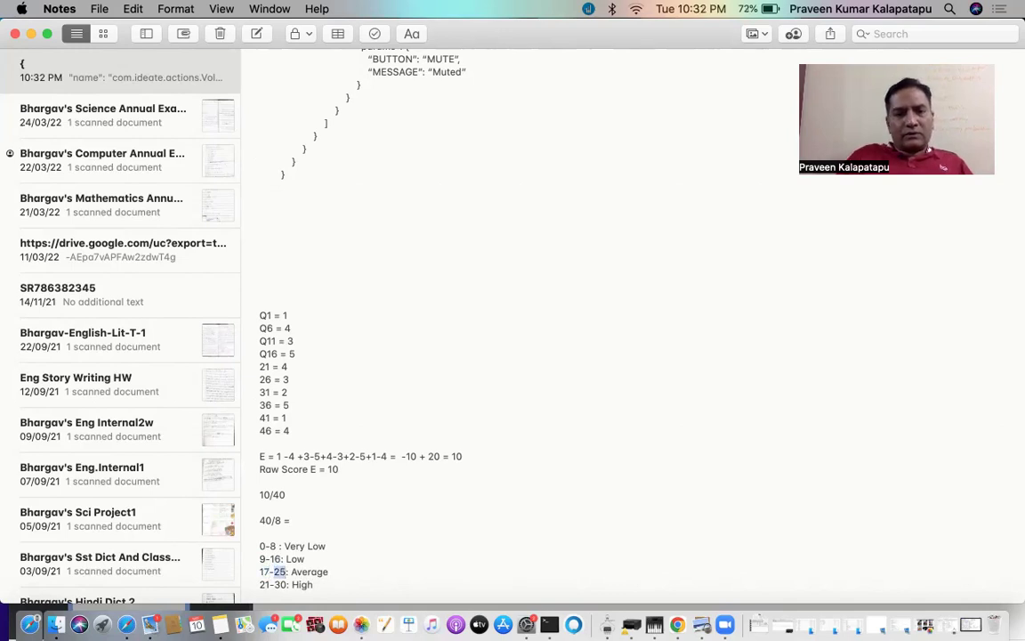
{"action": "type", "text": "24"}
Set the High range to 25-32
{"action": "key", "text": "Down"}
{"action": "key", "text": "Left"}
{"action": "key", "text": "Left"}
{"action": "key", "text": "Left"}
{"action": "key", "text": "Left"}
{"action": "key", "text": "shift+Right"}
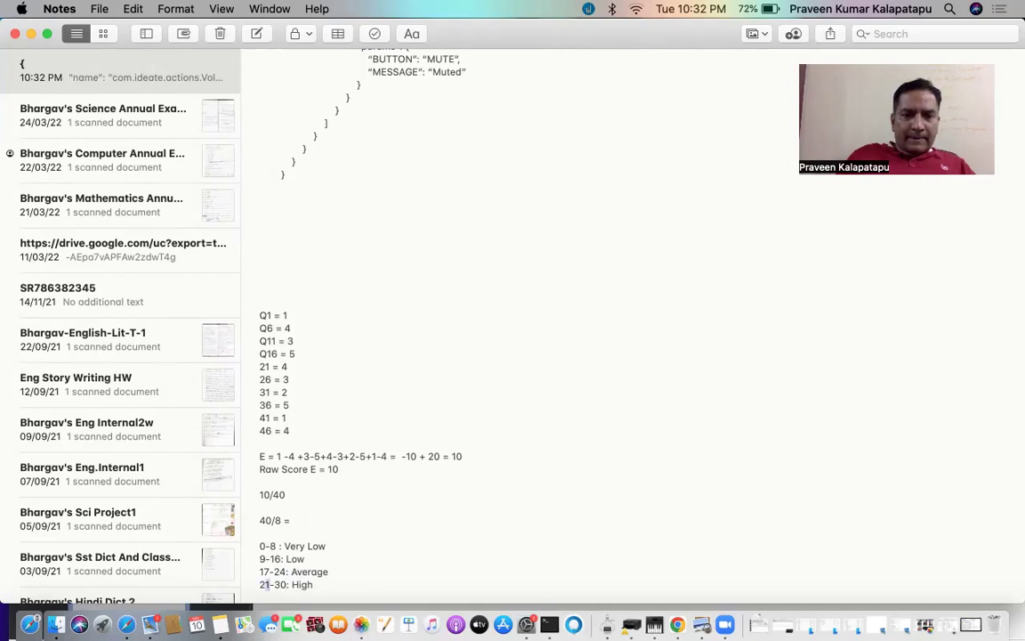
{"action": "type", "text": "5"}
{"action": "key", "text": "Right"}
{"action": "key", "text": "Right"}
{"action": "key", "text": "Right"}
{"action": "key", "text": "BackSpace"}
{"action": "type", "text": "2"}
Add the last range line "33-40: Very High" below the High range
{"action": "key", "text": "Down"}
{"action": "key", "text": "Return"}
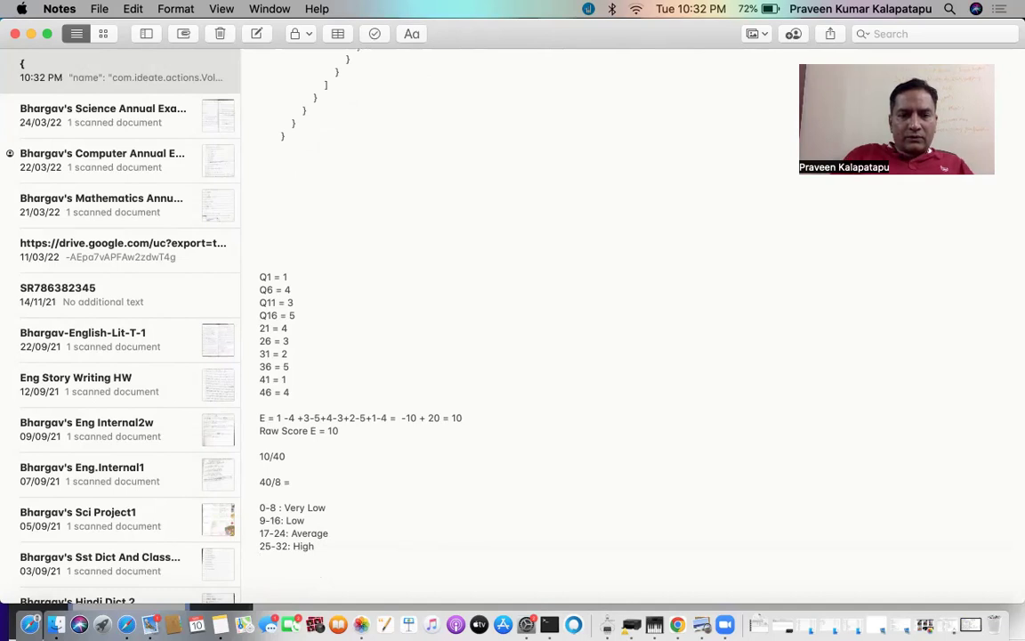
{"action": "type", "text": "33-"}
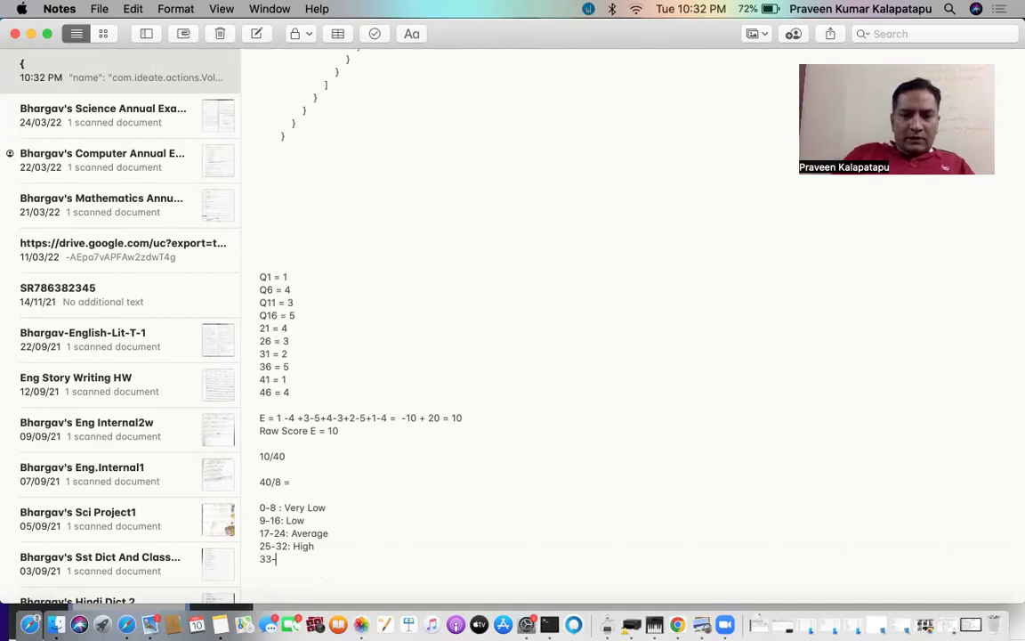
{"action": "type", "text": "40: Veryhigh"}
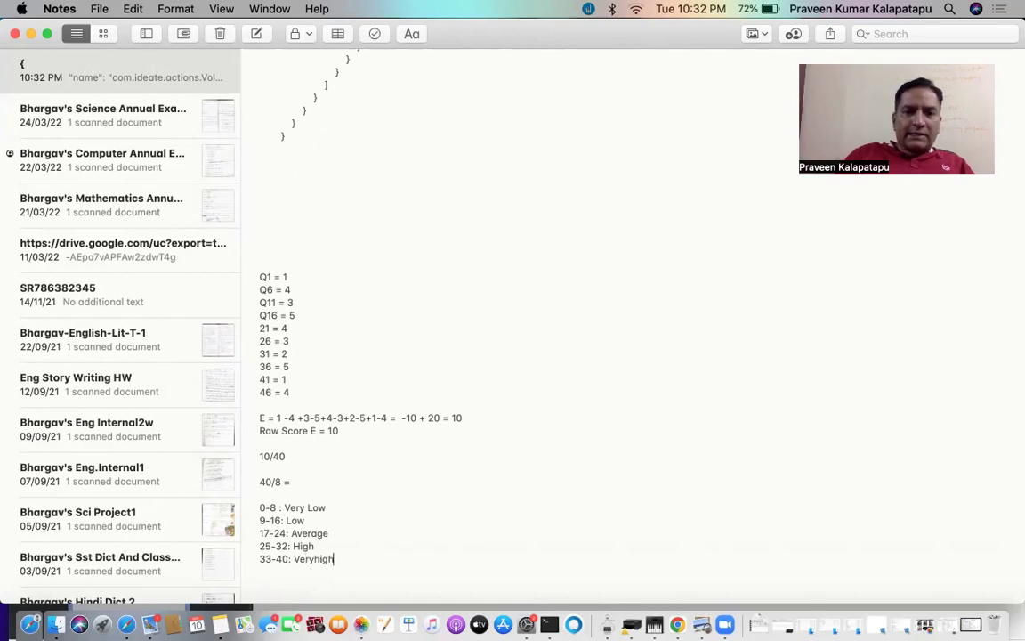
{"action": "key", "text": "BackSpace"}
{"action": "key", "text": "BackSpace"}
{"action": "key", "text": "BackSpace"}
{"action": "key", "text": "BackSpace"}
{"action": "type", "text": "High"}
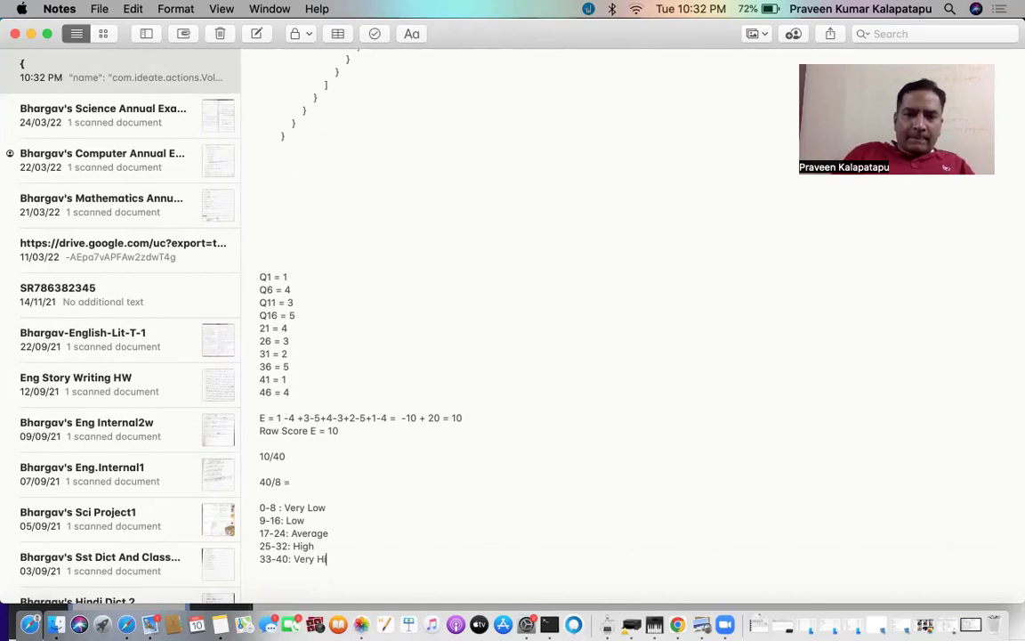
Highlight the score 10 in "10/40" and compare it with the interpretation ranges below
{"action": "key", "text": "Up"}
{"action": "key", "text": "Up"}
{"action": "key", "text": "Up"}
{"action": "key", "text": "Up"}
{"action": "key", "text": "Up"}
{"action": "key", "text": "Up"}
{"action": "key", "text": "Up"}
{"action": "key", "text": "Up"}
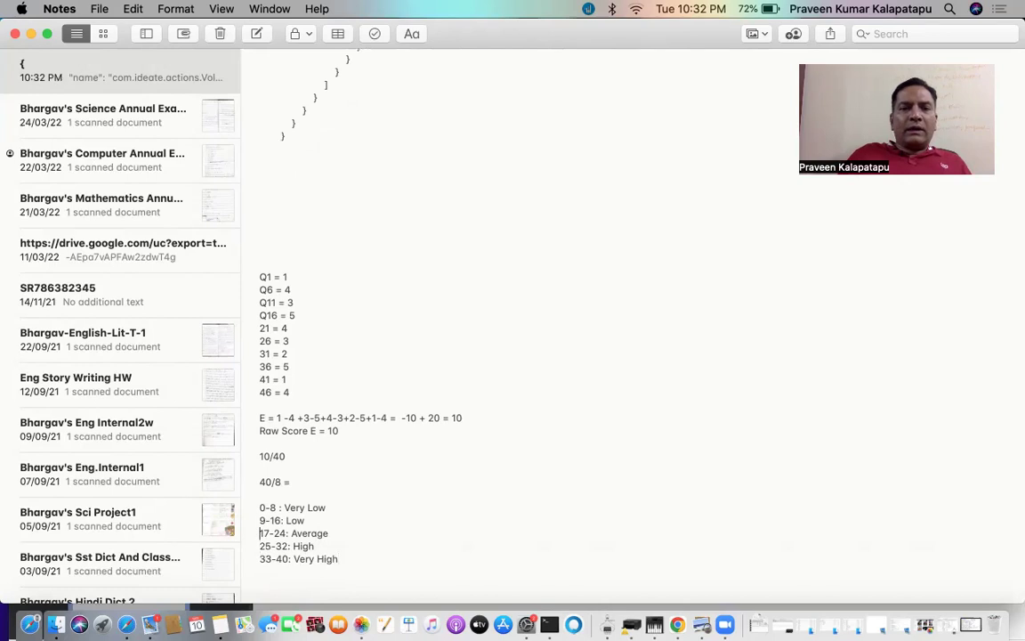
{"action": "key", "text": "shift+Right"}
{"action": "key", "text": "shift+Right"}
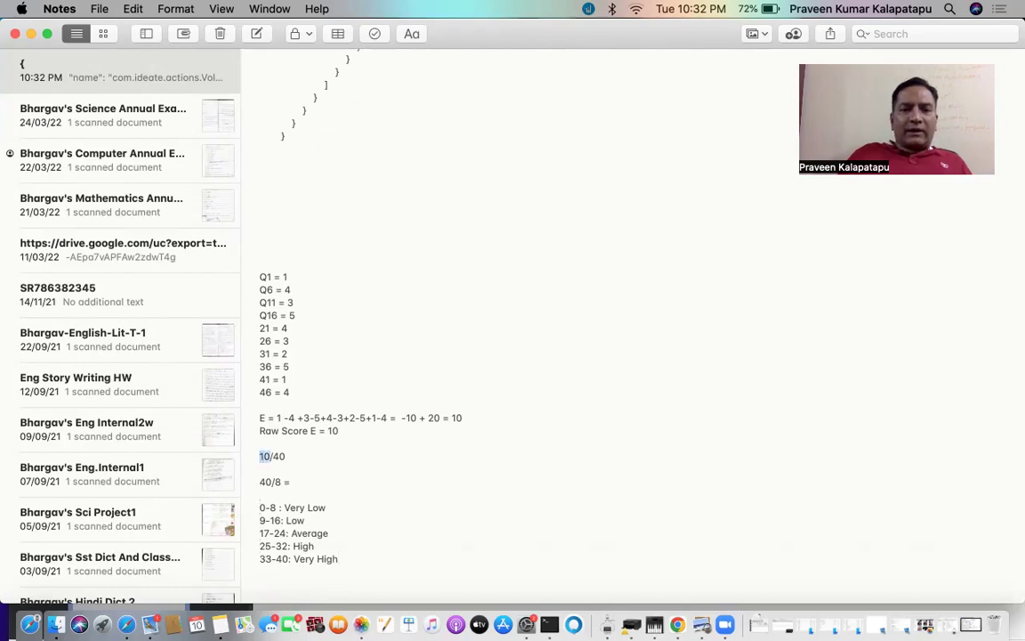
{"action": "key", "text": "Down"}
{"action": "key", "text": "Down"}
{"action": "key", "text": "Down"}
{"action": "key", "text": "Down"}
{"action": "key", "text": "Down"}
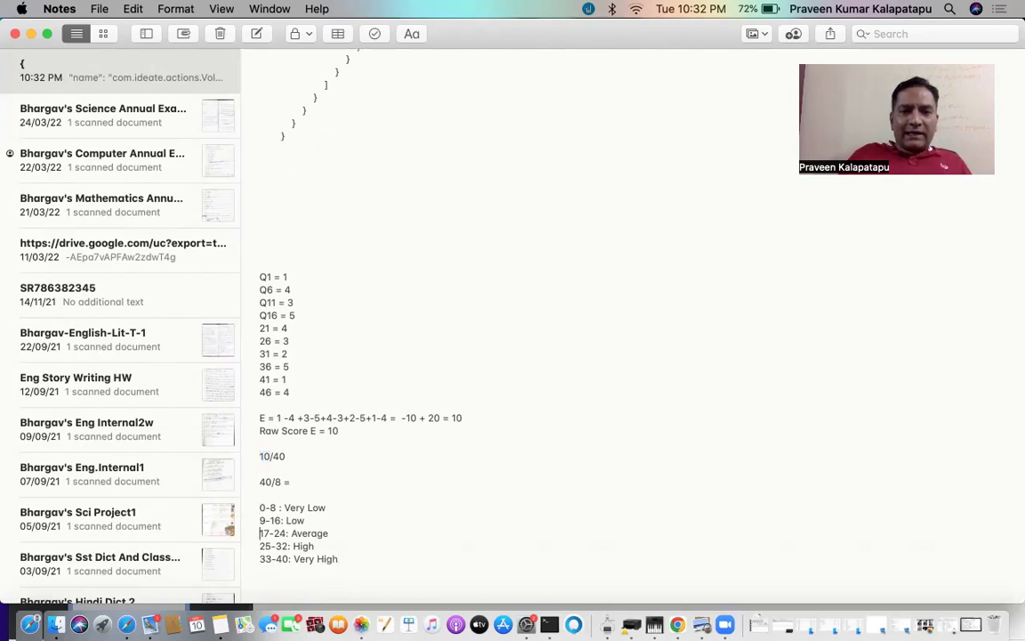
Add the conclusion "Extraversion is Low and it is 10/40" below the five score ranges, separated by a blank line
{"action": "key", "text": "shift+Down"}
{"action": "key", "text": "Down"}
{"action": "key", "text": "Down"}
{"action": "key", "text": "Down"}
{"action": "key", "text": "Down"}
{"action": "key", "text": "Return"}
{"action": "key", "text": "Return"}
{"action": "type", "text": "Extrav"}
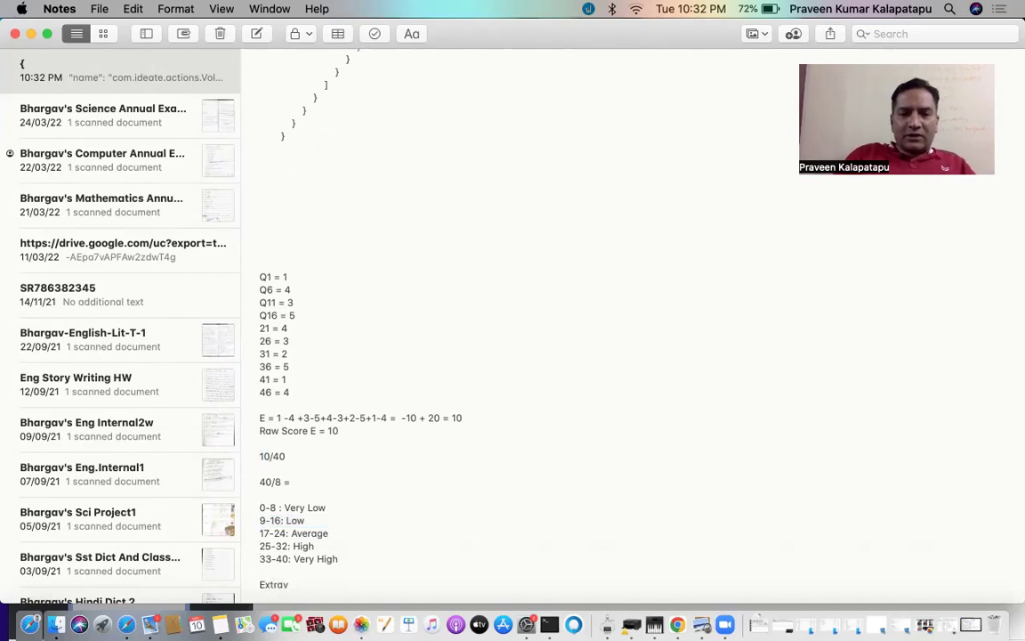
{"action": "type", "text": "ersion is Low "}
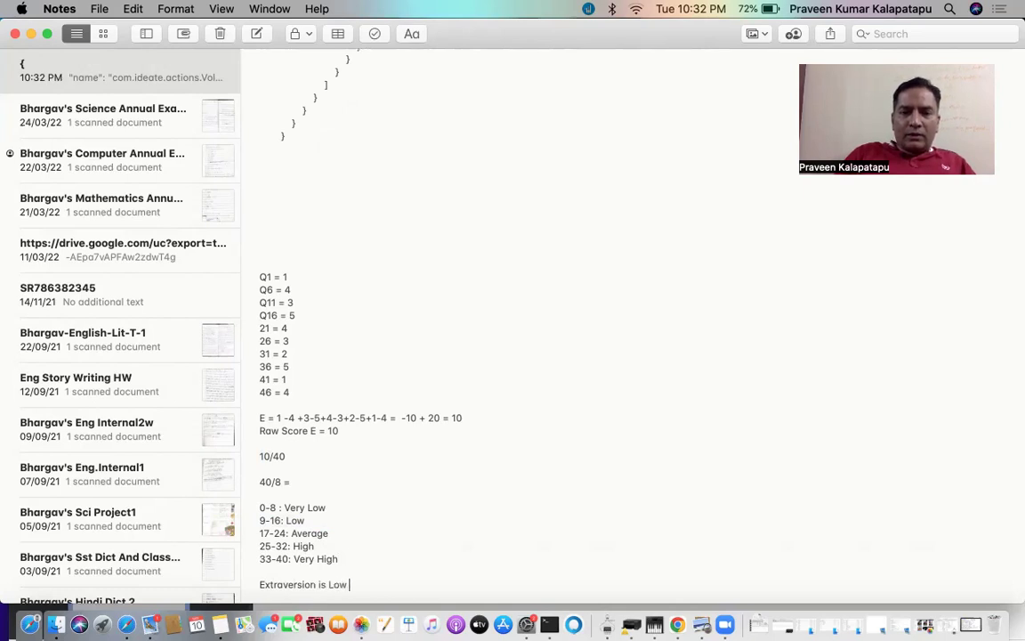
{"action": "type", "text": "and it is 1-"}
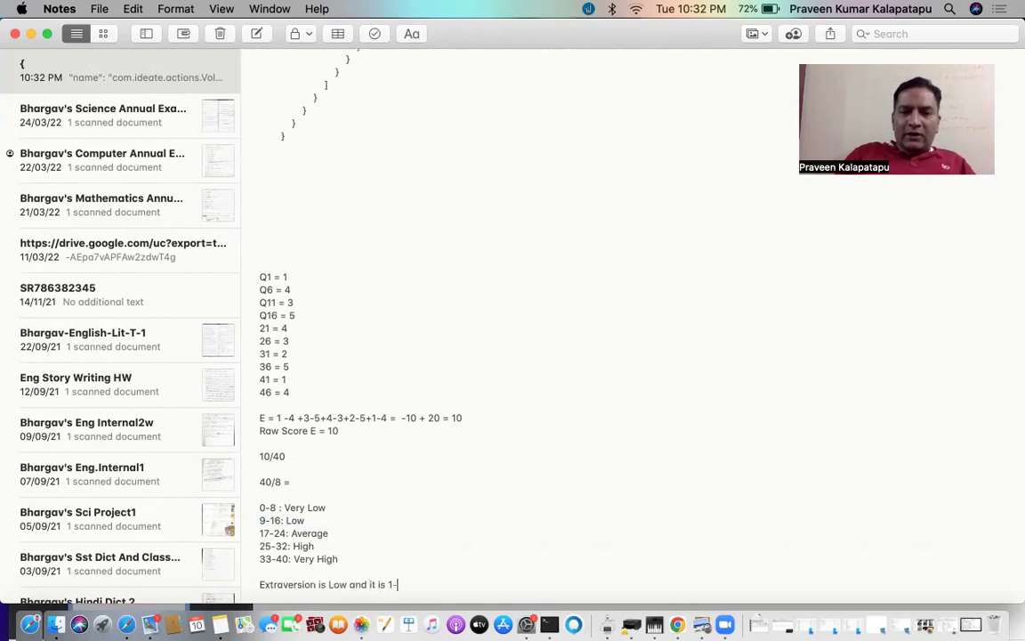
{"action": "key", "text": "BackSpace"}
{"action": "type", "text": "0/"}
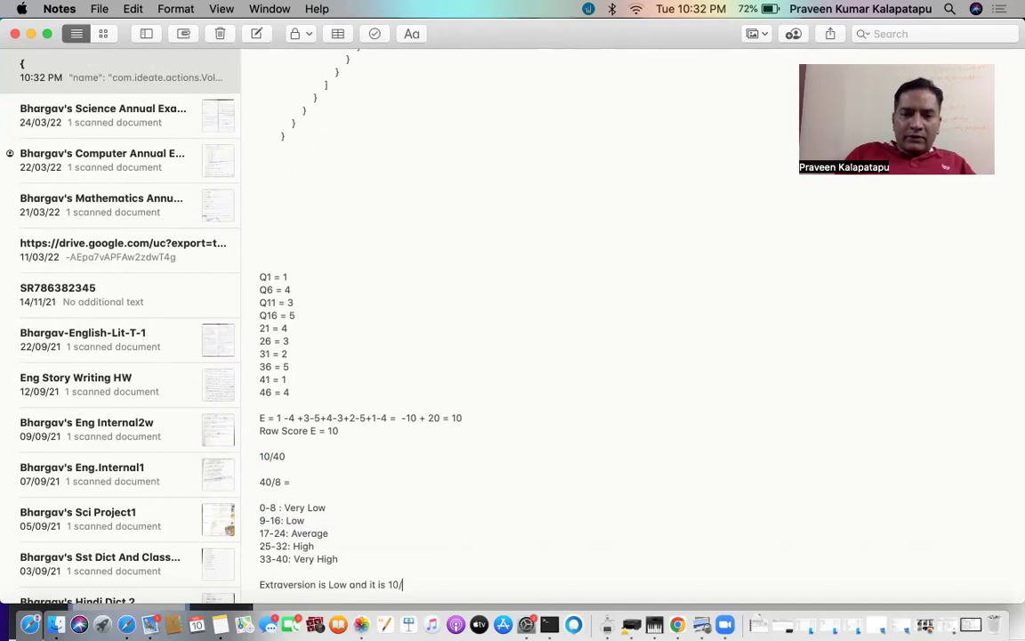
{"action": "type", "text": "40"}
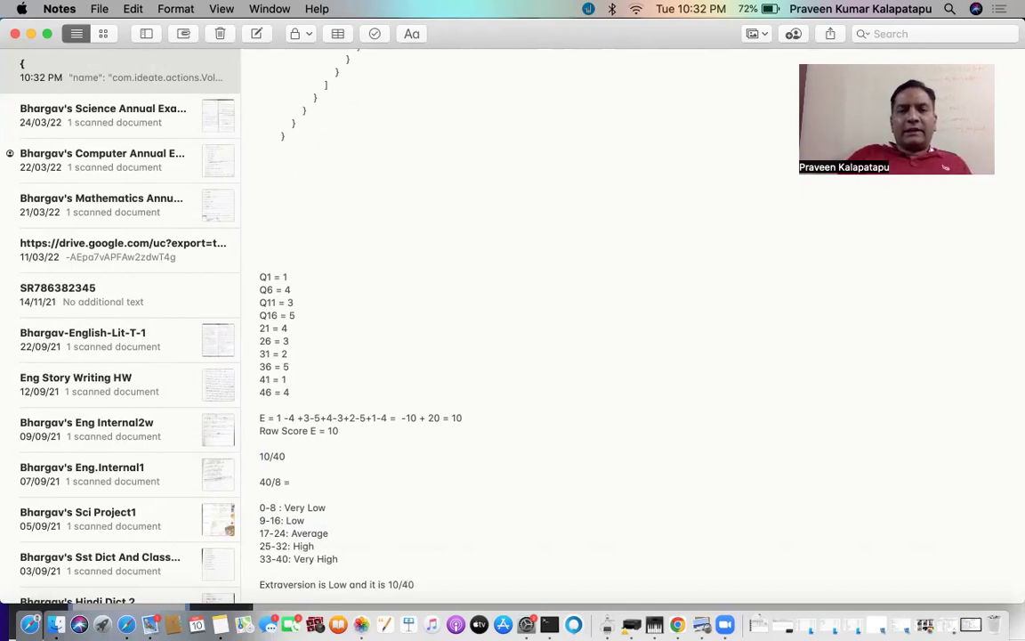
{"action": "key", "text": "Return"}
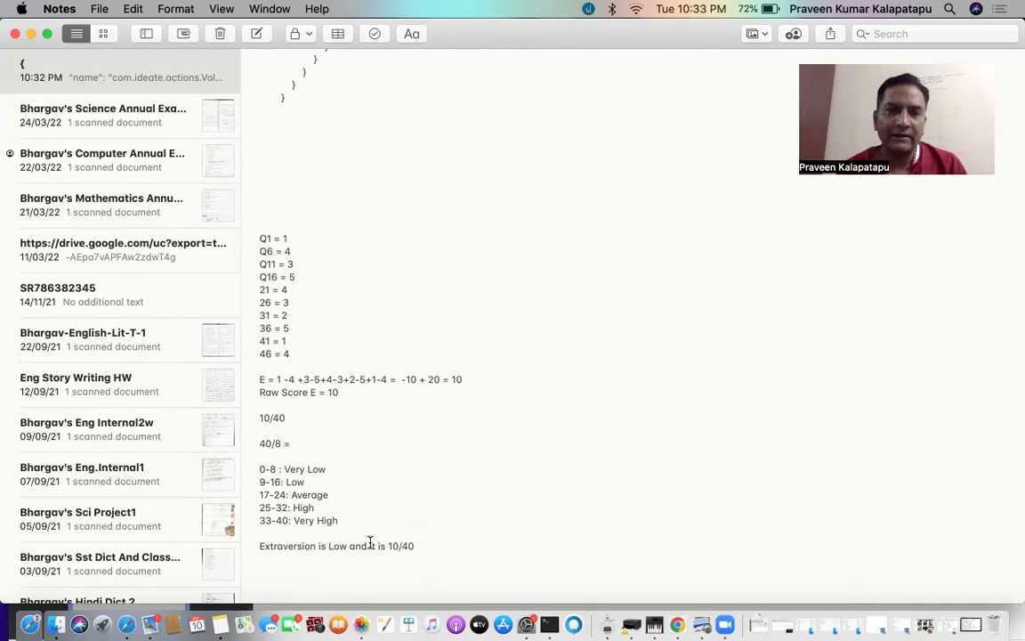
Highlight the interpretation from "10/40" through the Extraversion conclusion, and add the line "0 < 40" below it
{"action": "left_click", "coordinate": [428, 544]}
{"action": "left_click_drag", "start_coordinate": [428, 545], "coordinate": [260, 414]}
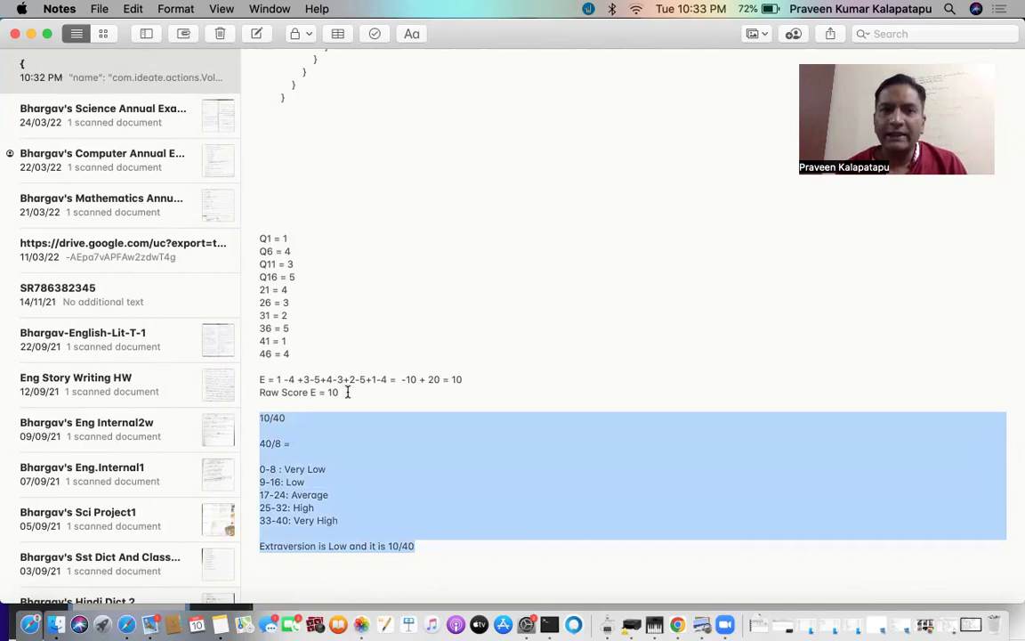
{"action": "left_click", "coordinate": [426, 545]}
{"action": "key", "text": "Return"}
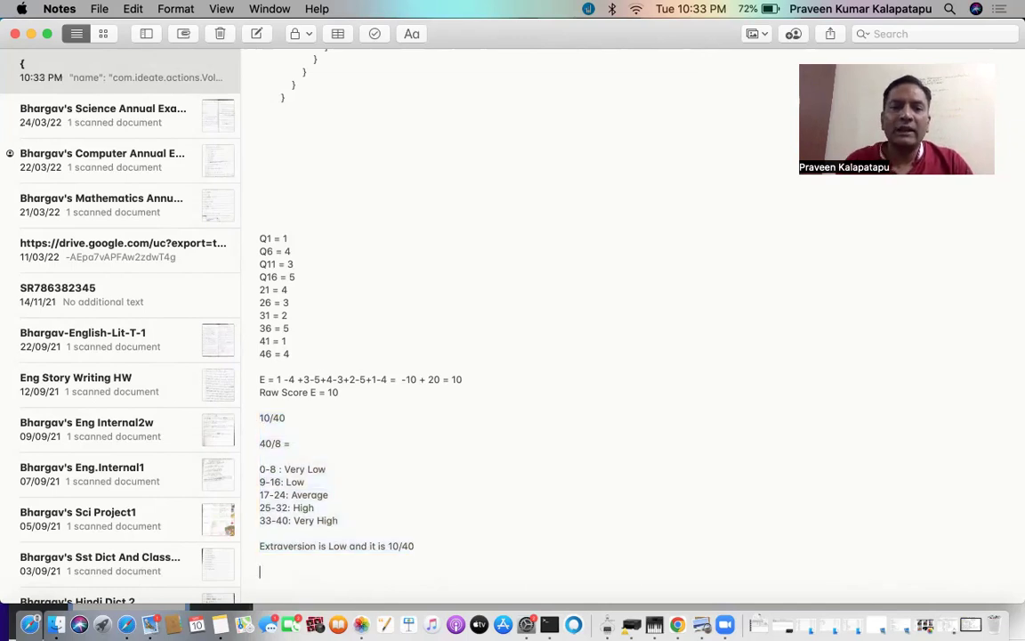
{"action": "type", "text": "0 < 4-"}
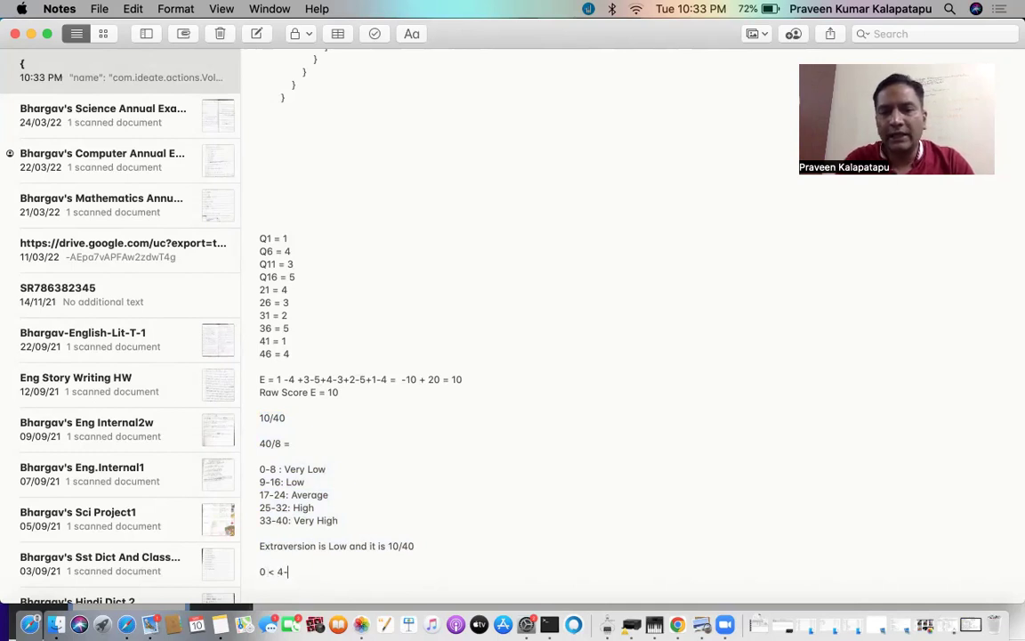
{"action": "key", "text": "BackSpace"}
{"action": "type", "text": "0"}
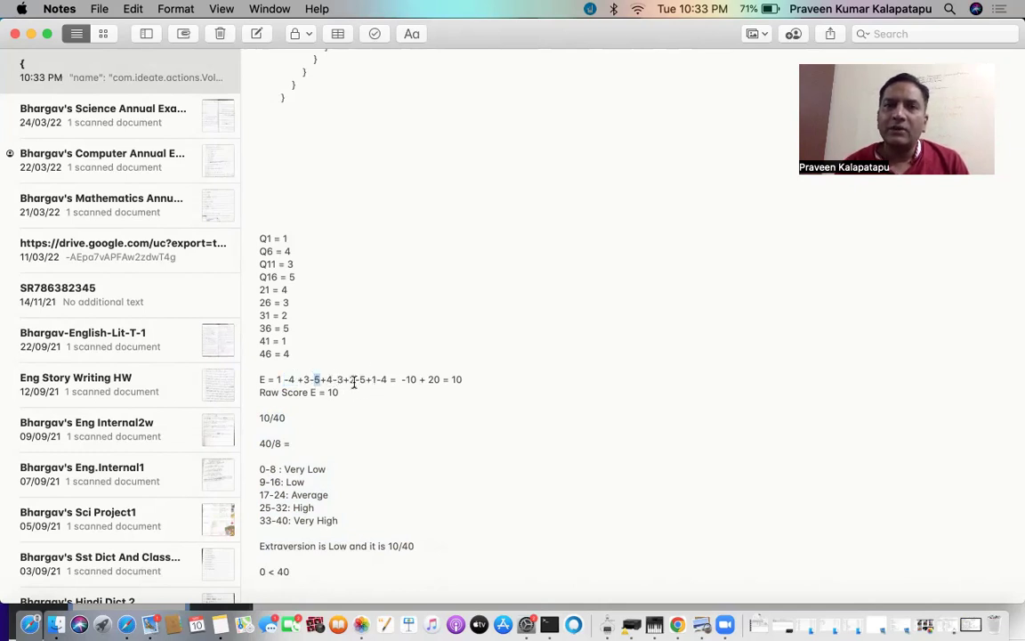
Highlight the final score in the E equation, the five score ranges and the whole worked example from Q1 onward to review them
{"action": "double_click", "coordinate": [453, 380]}
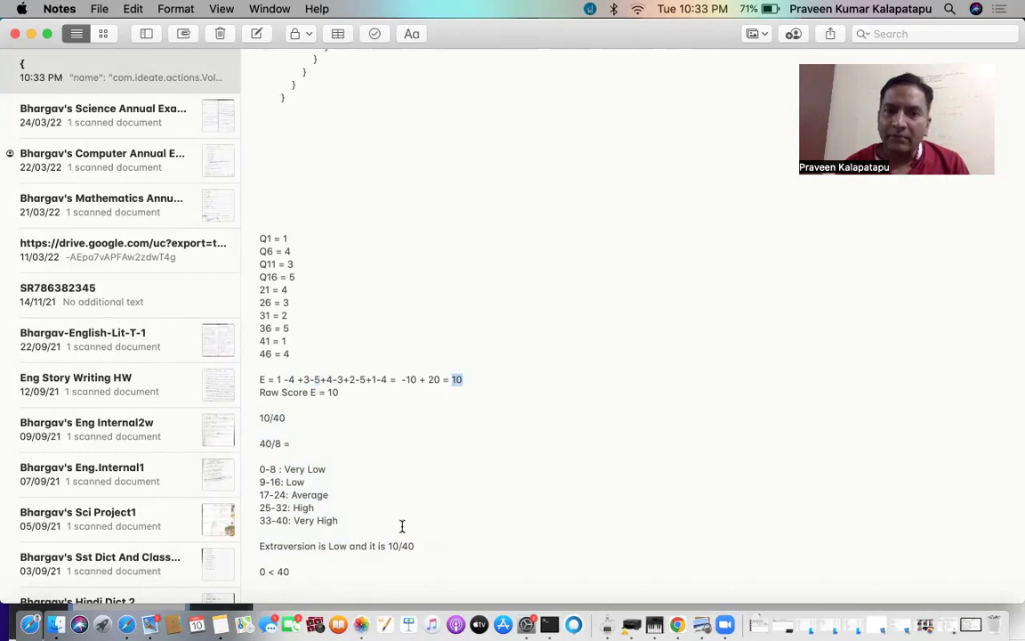
{"action": "left_click", "coordinate": [339, 521]}
{"action": "left_click_drag", "start_coordinate": [338, 521], "coordinate": [258, 473]}
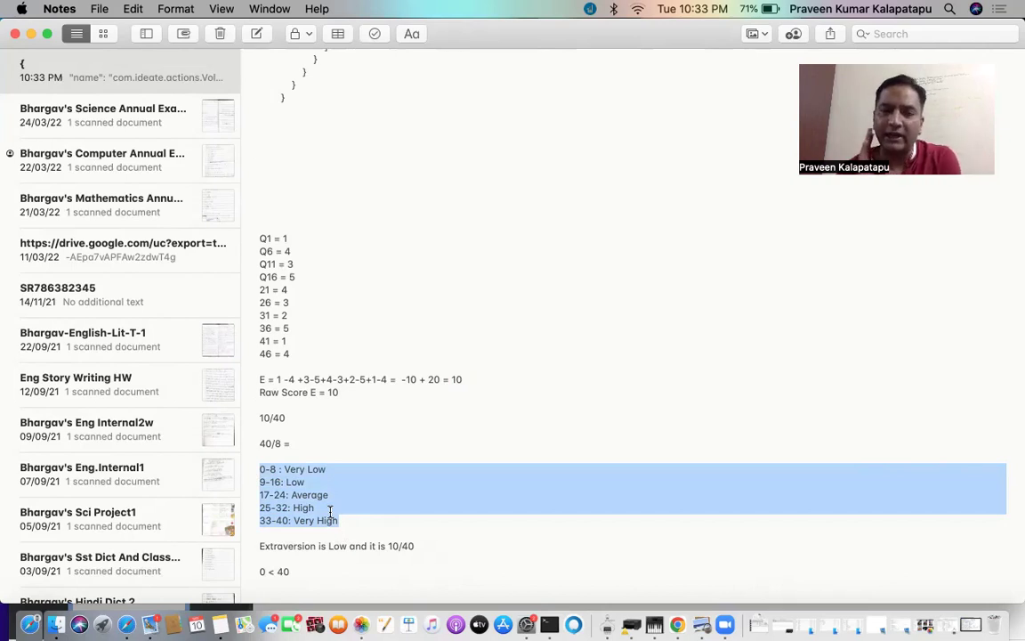
{"action": "left_click_drag", "start_coordinate": [291, 571], "coordinate": [260, 233]}
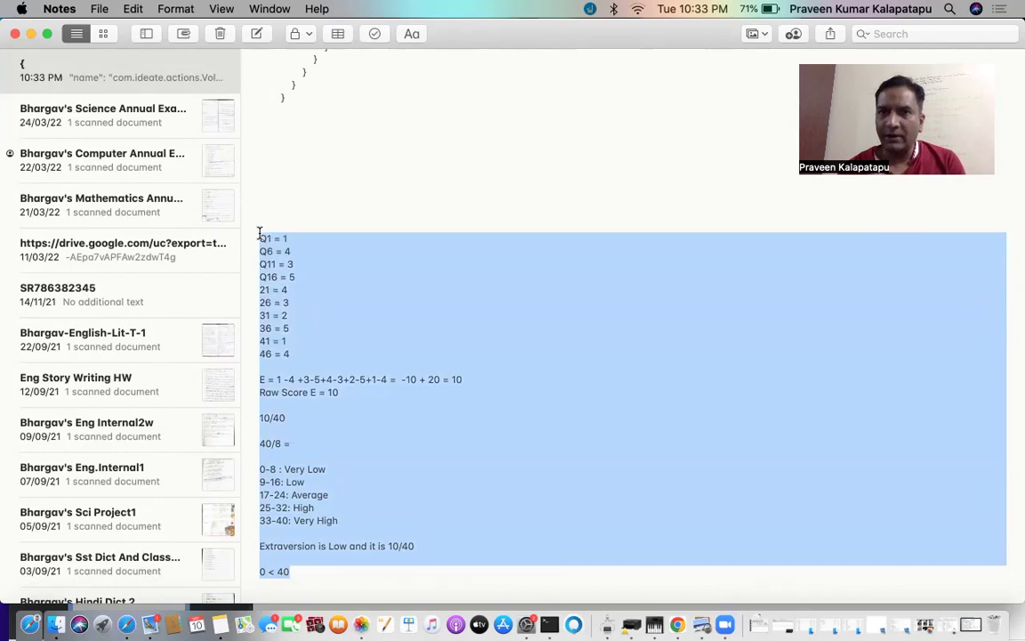